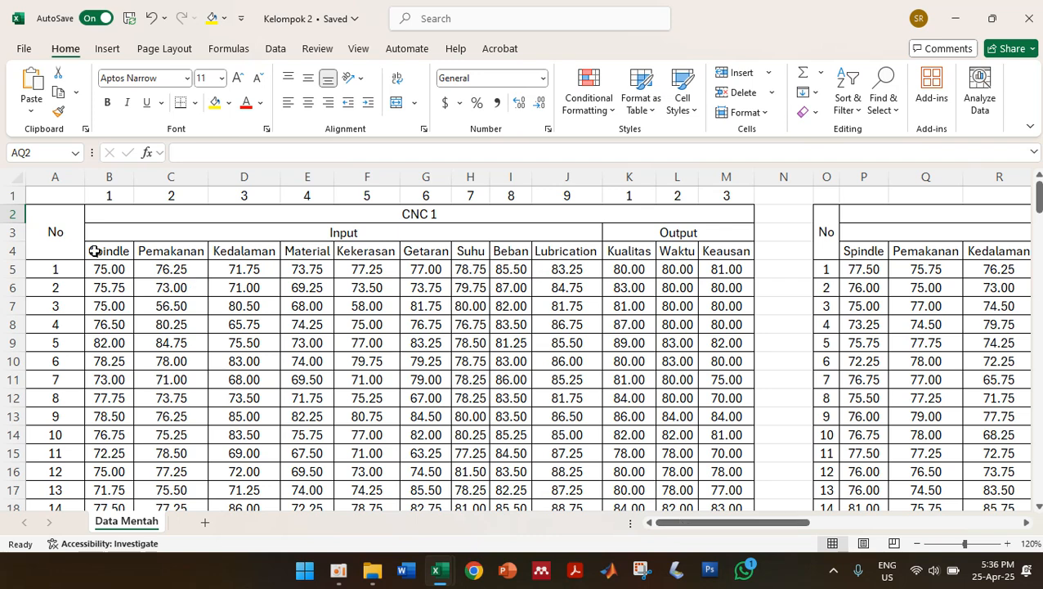
drag(102, 264, 245, 325)
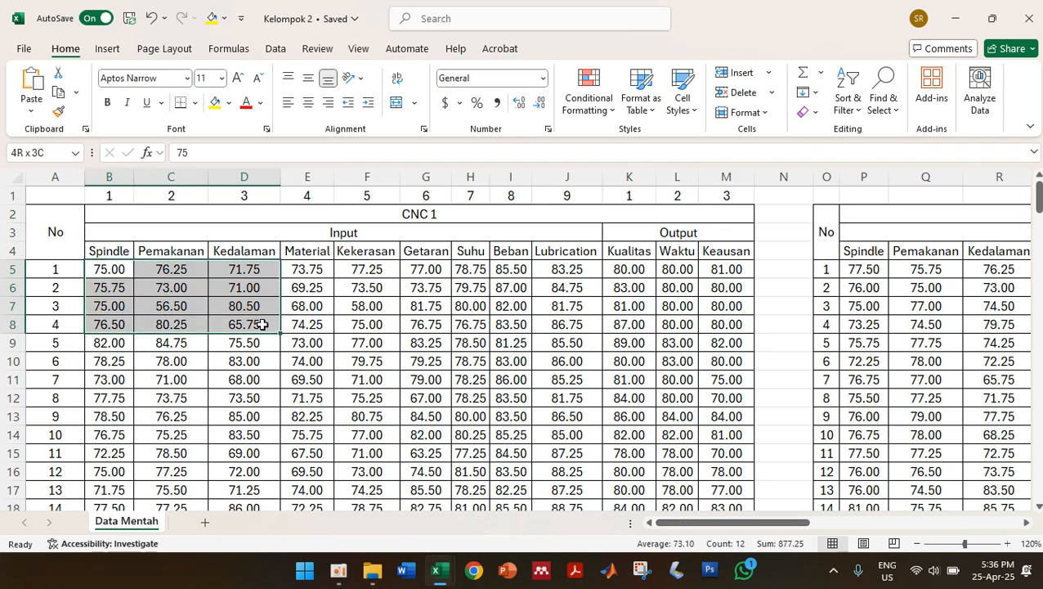
click(481, 321)
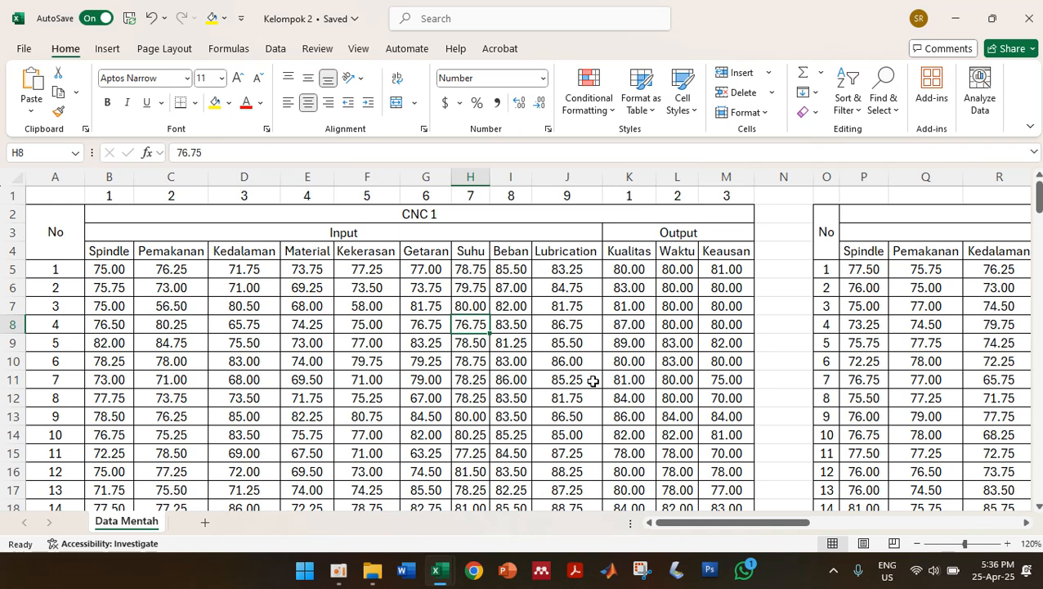
drag(539, 232, 654, 256)
key(ctrl+c)
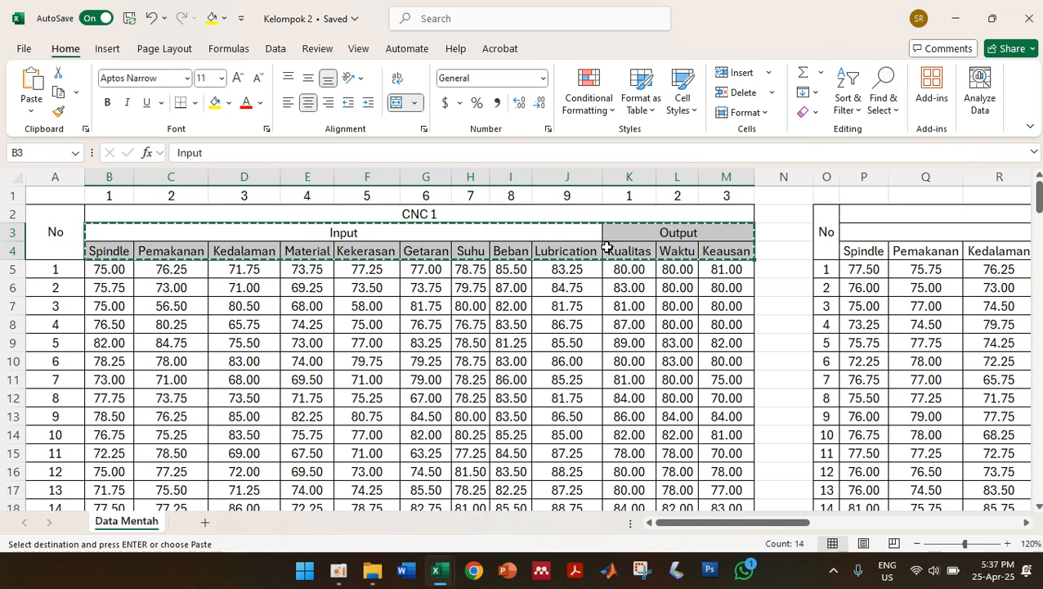
click(531, 305)
key(Escape)
Copy the CNC 1 variable headings from Spindle to Keausan in B4:M4
click(119, 252)
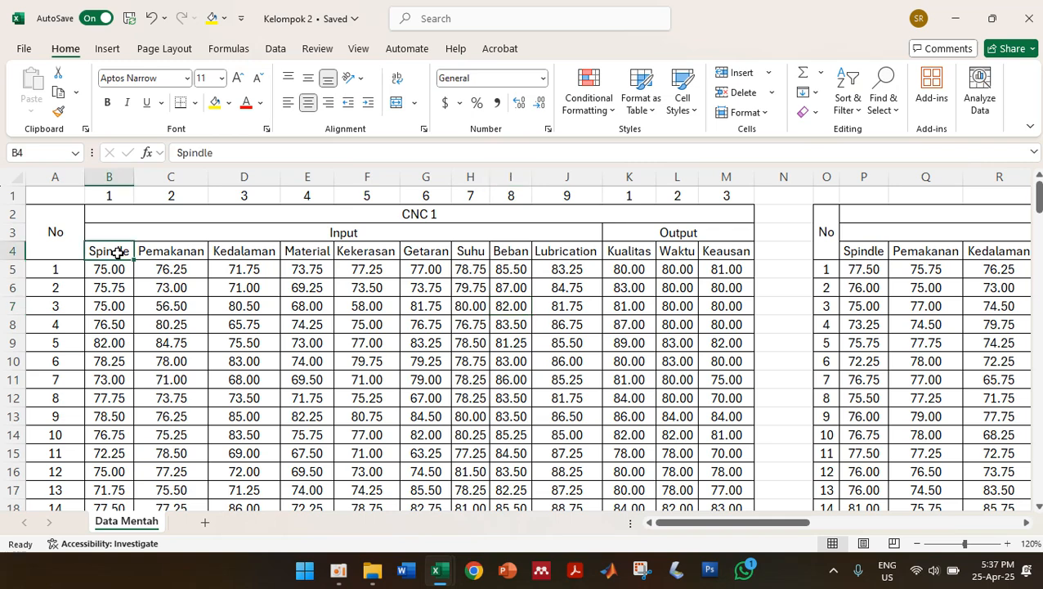
shift+click(716, 251)
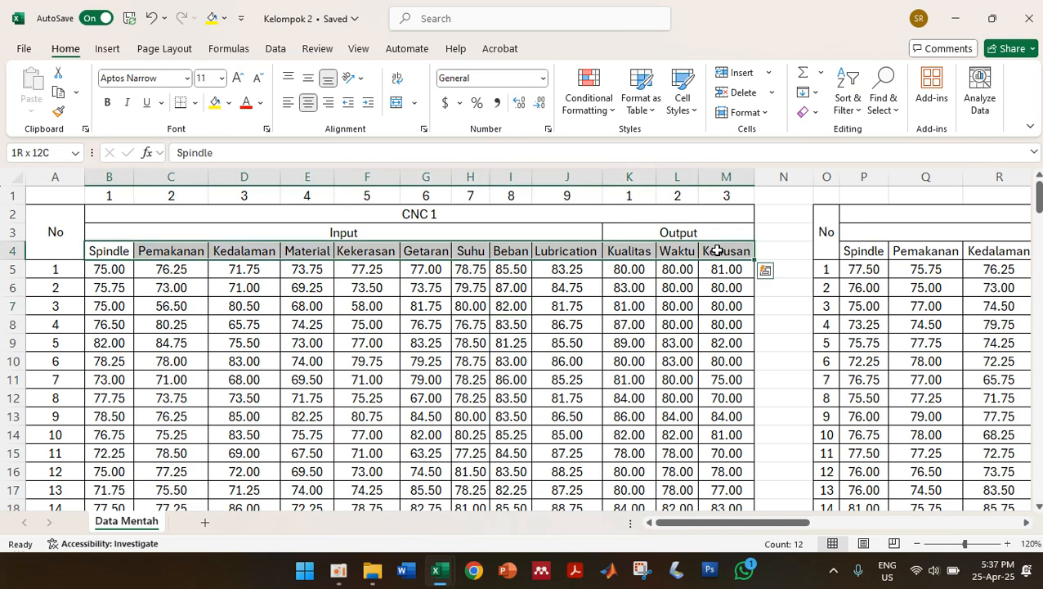
key(ctrl+c)
drag(710, 524, 681, 524)
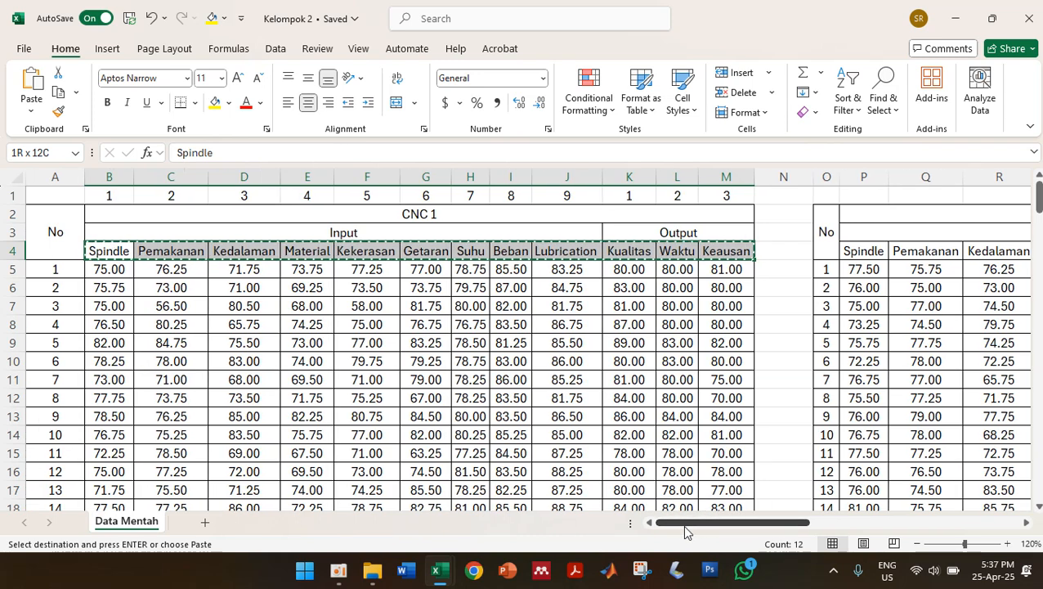
click(117, 251)
shift+click(734, 253)
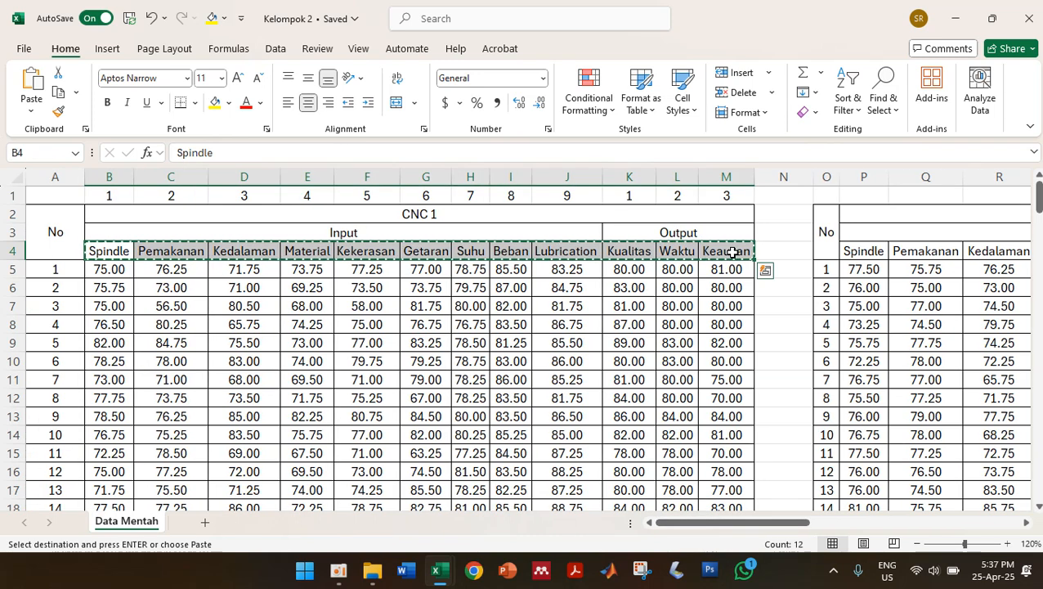
right_click(736, 251)
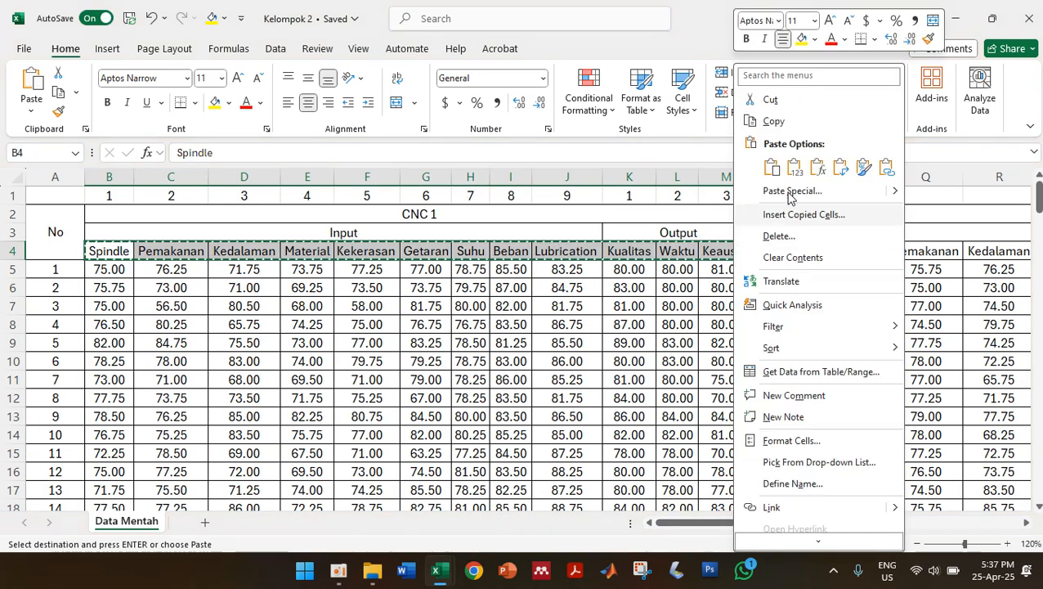
click(776, 121)
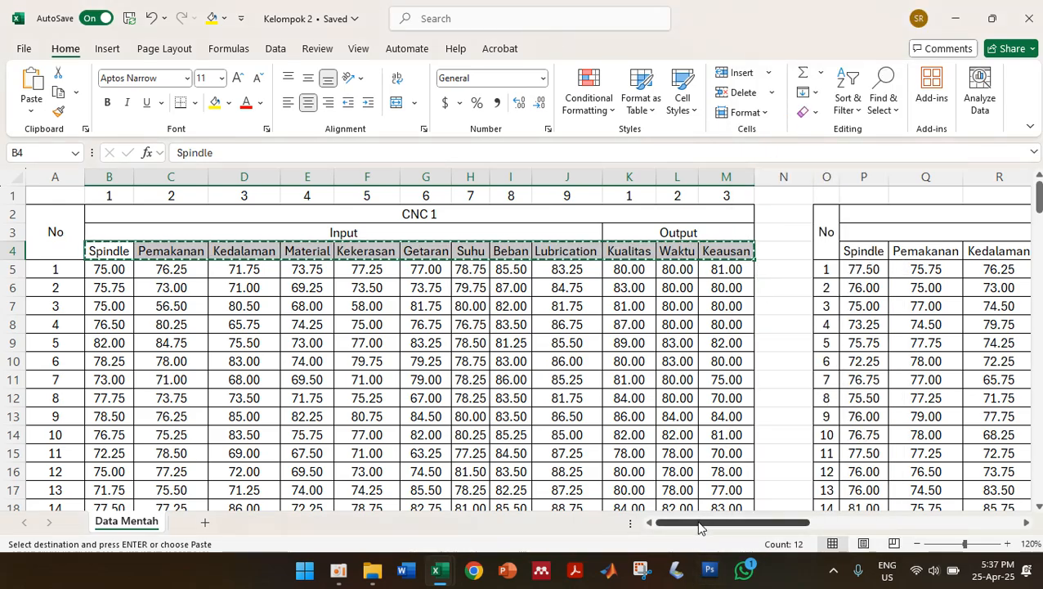
Paste the copied headings transposed into a vertical list starting at AR4, beyond the CNC 3 table
drag(698, 528, 823, 527)
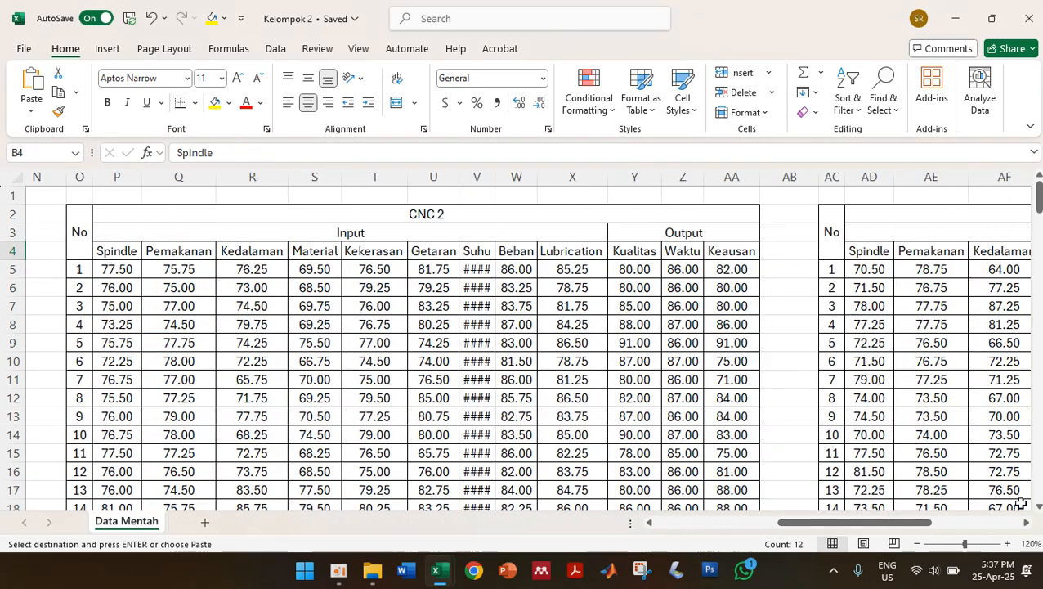
drag(1027, 523, 1029, 530)
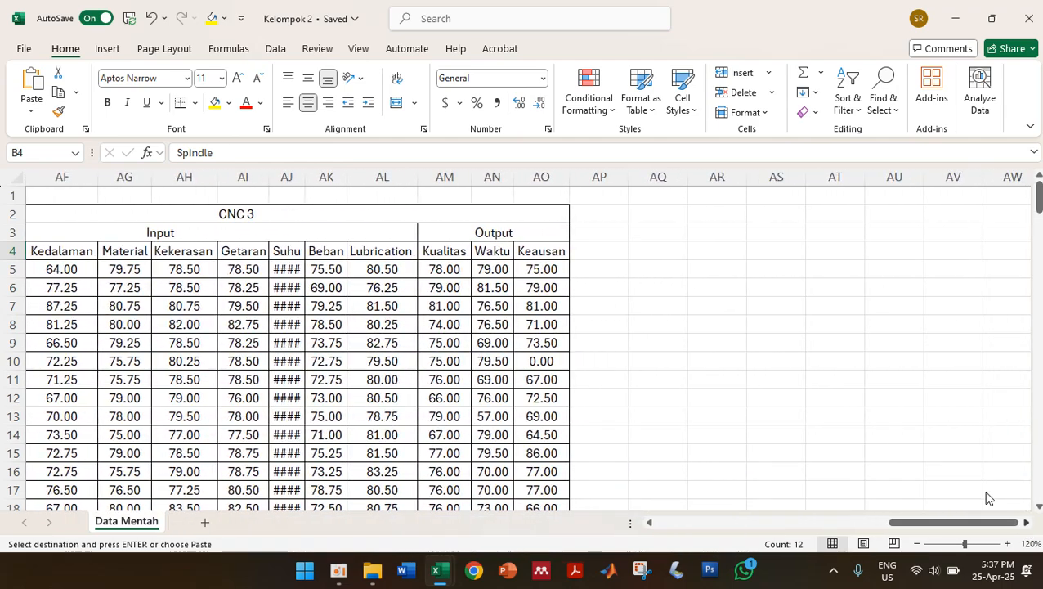
click(730, 232)
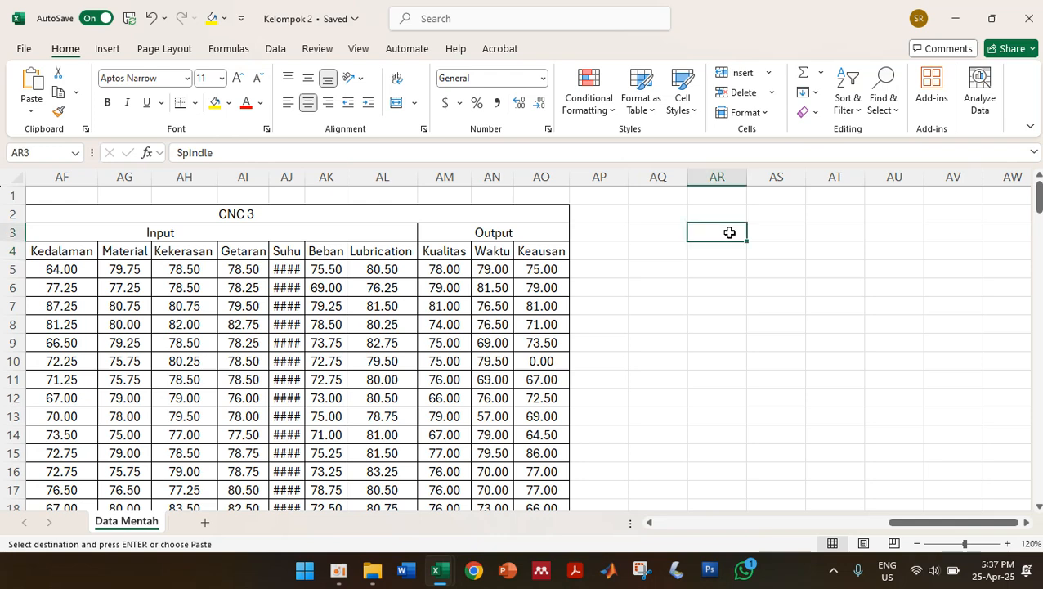
right_click(730, 234)
click(718, 247)
click(708, 246)
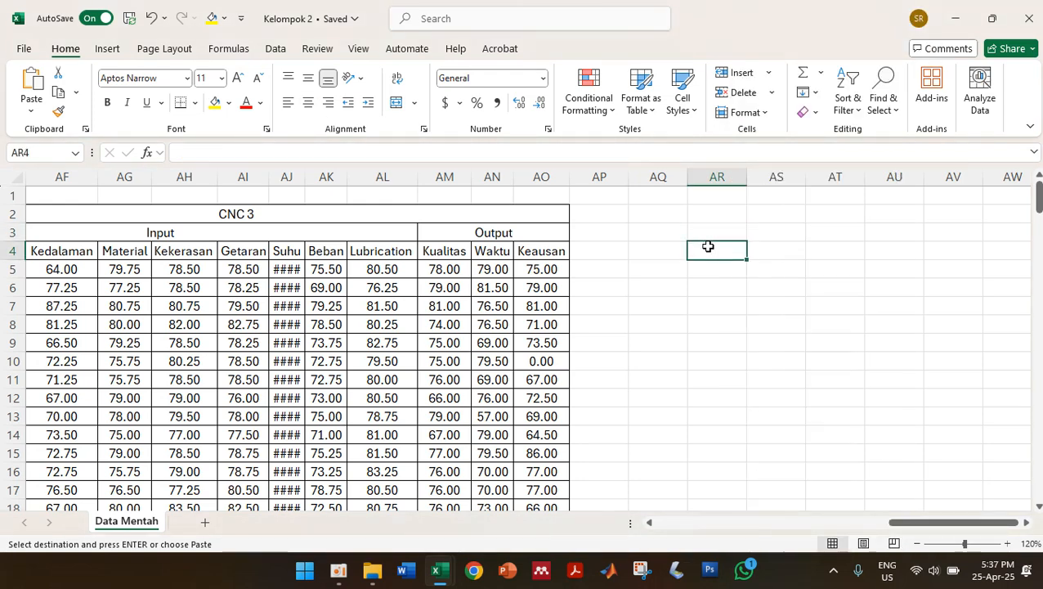
right_click(709, 249)
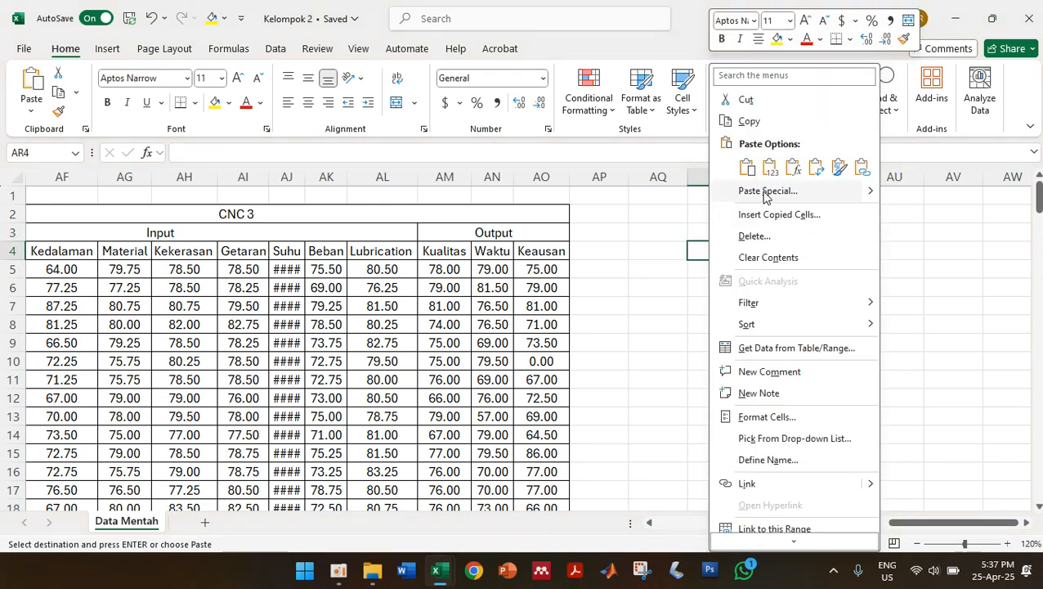
click(816, 167)
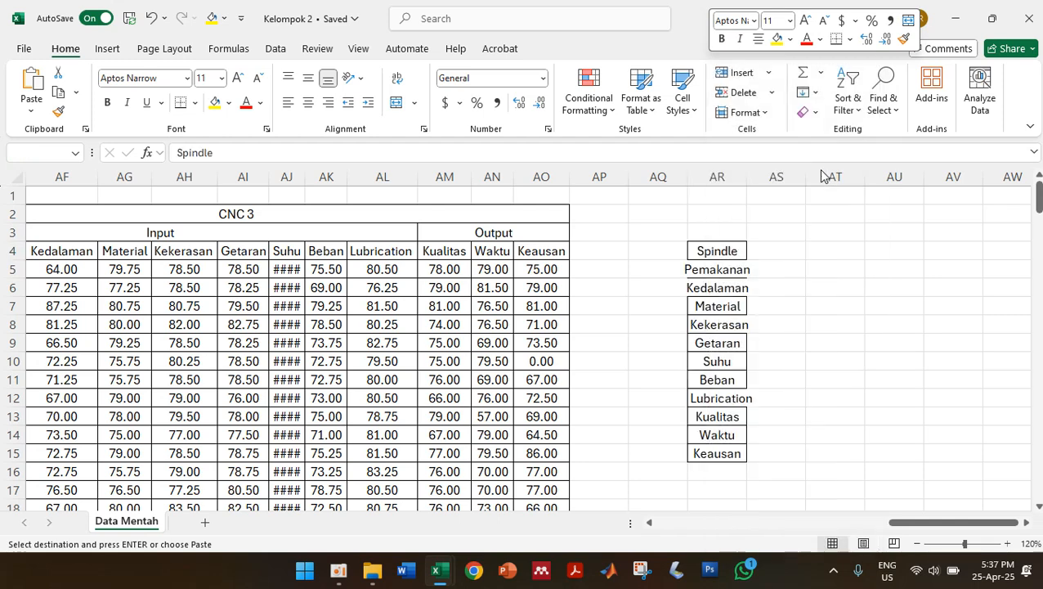
Autofit the width of column AR to the pasted variable names
click(714, 176)
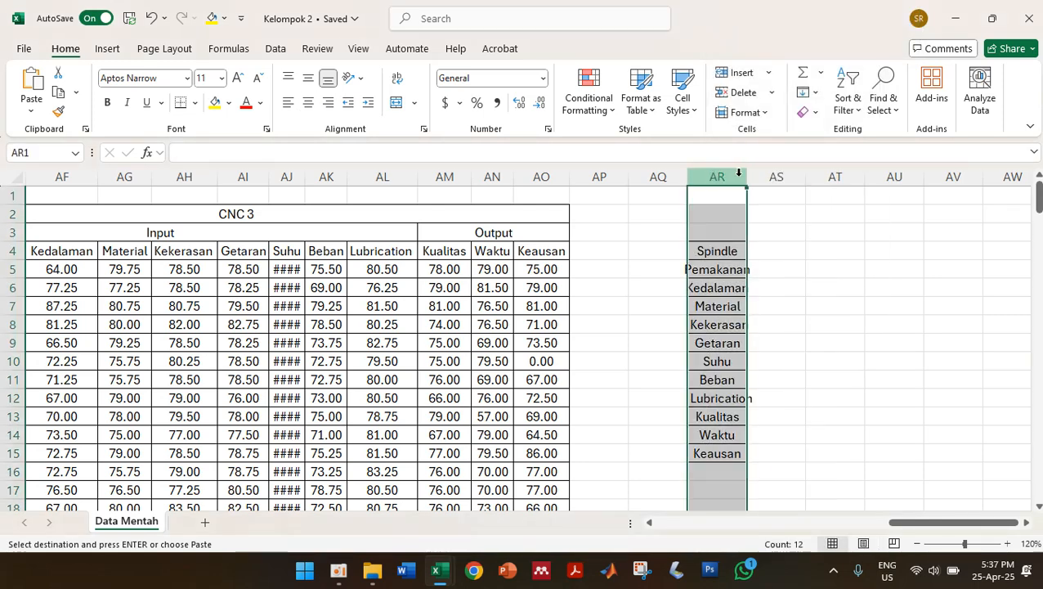
double_click(747, 175)
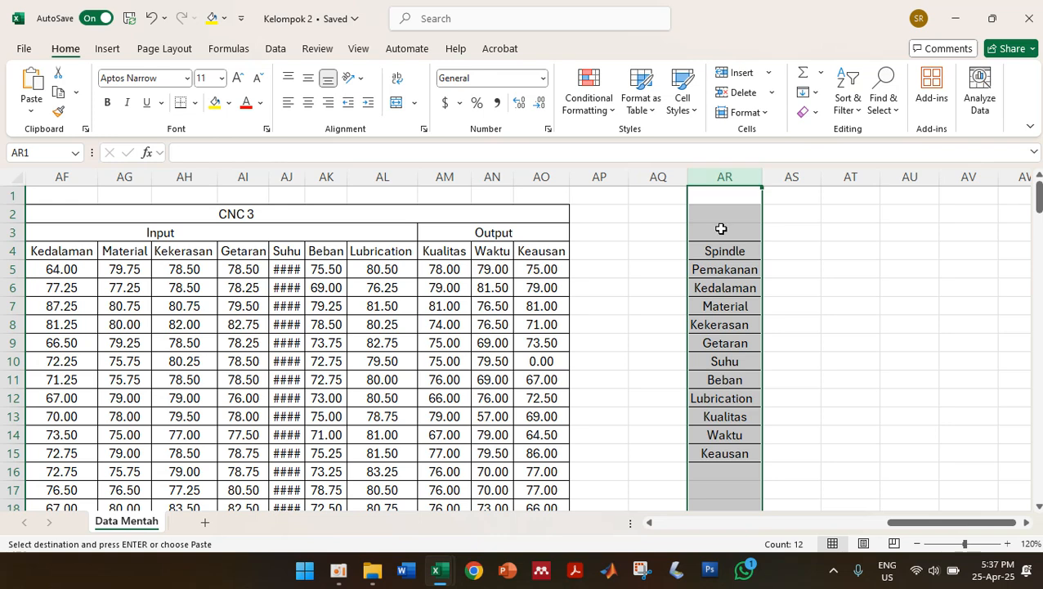
click(714, 250)
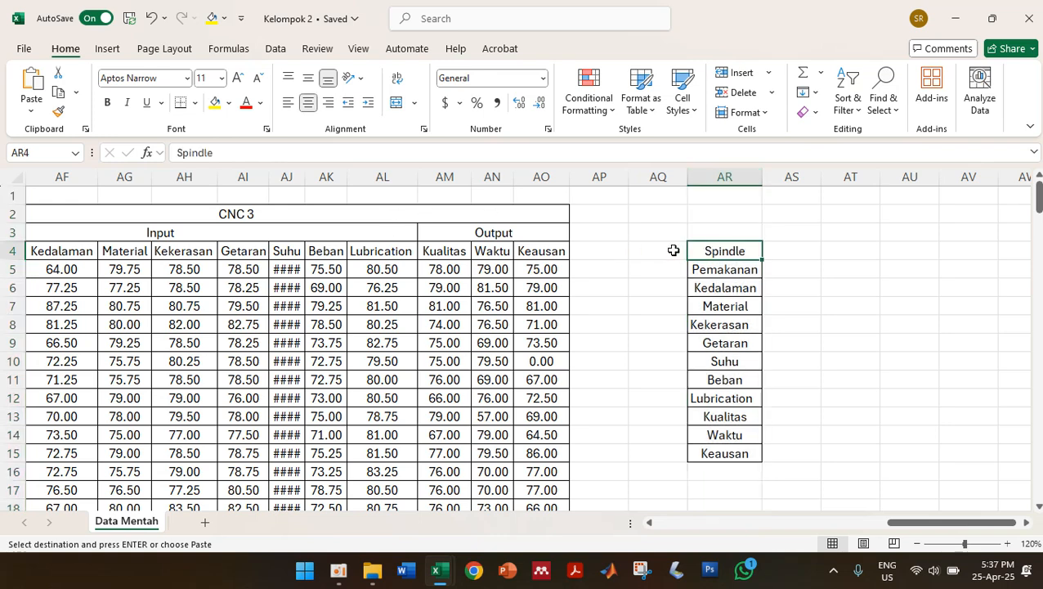
Merge and center AQ4:AQ12 beside Spindle to Lubrication and label the merged cell Input
drag(673, 250, 659, 401)
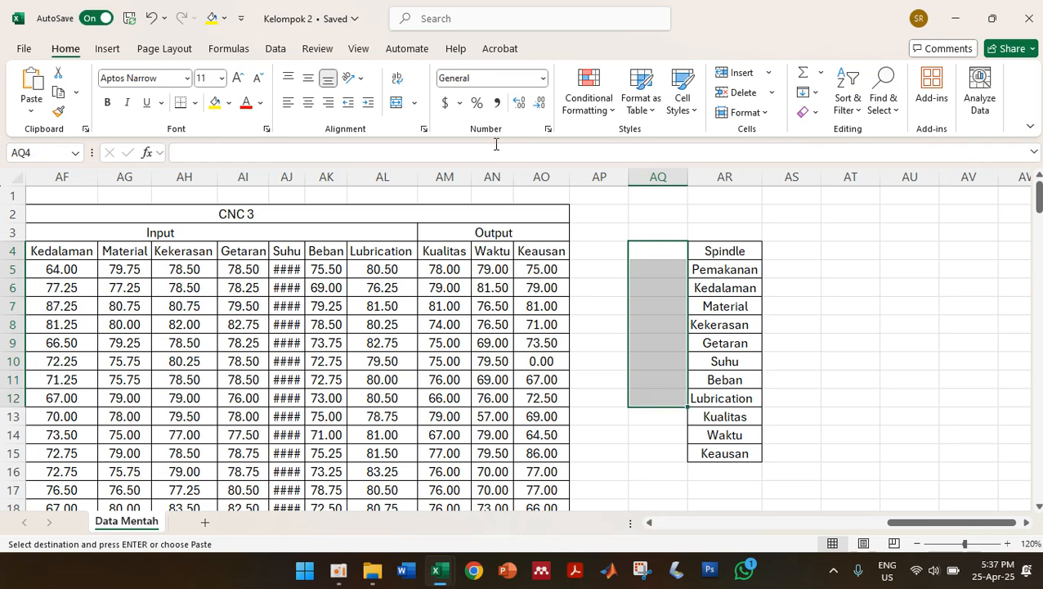
click(396, 103)
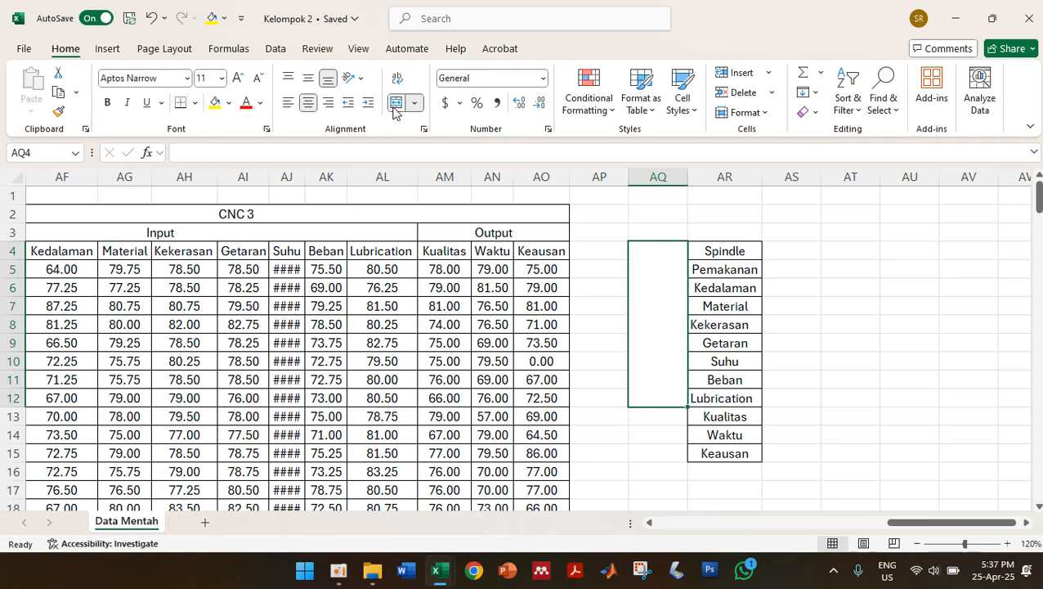
text(Input)
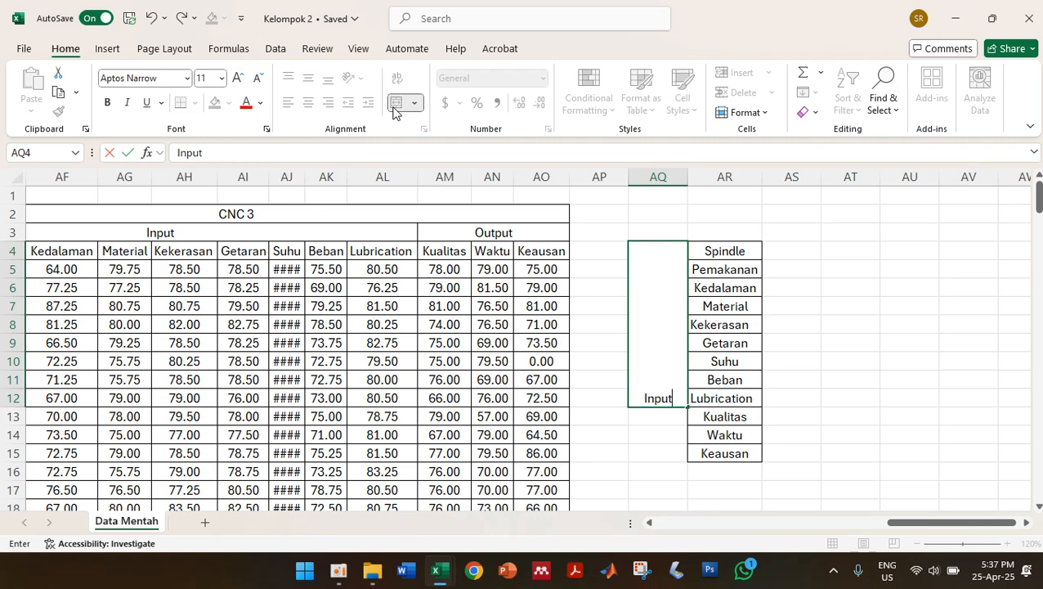
key(Return)
Merge and center AQ13:AQ15 beside Kualitas to Keausan and label the merged cell Output
drag(659, 417, 656, 452)
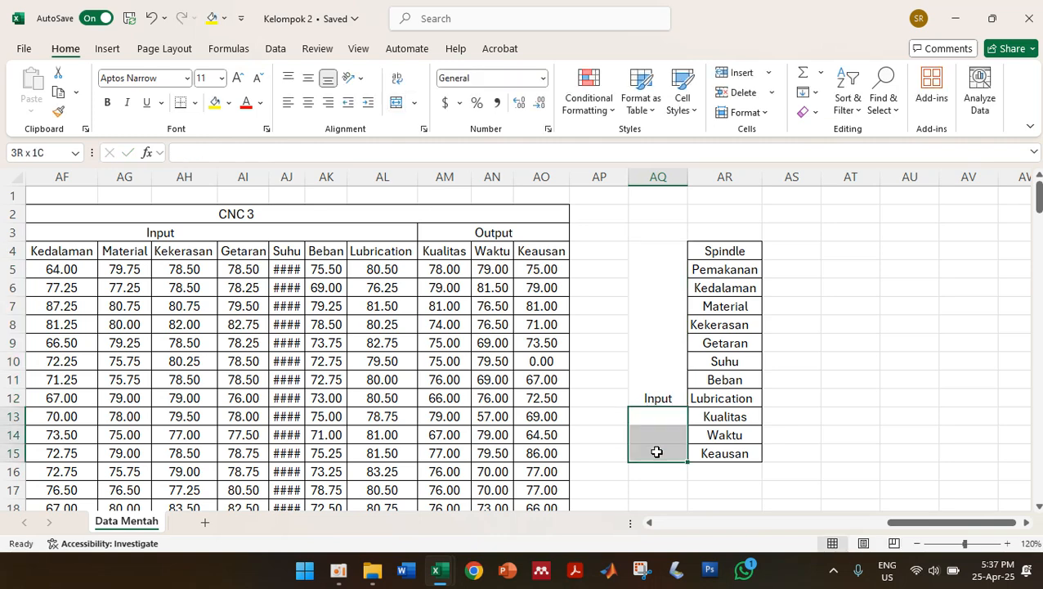
click(396, 107)
text(Output)
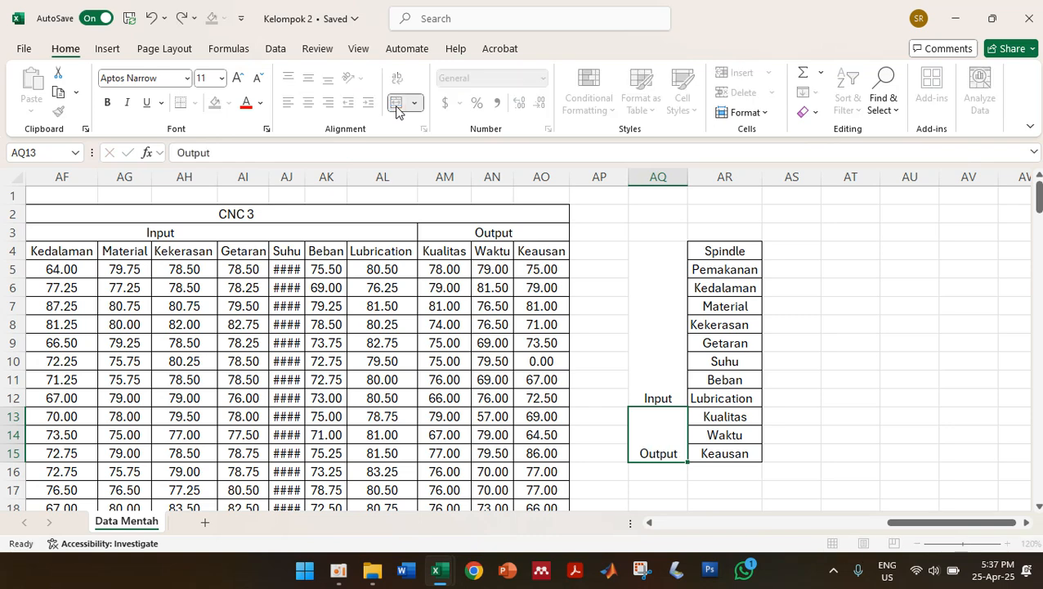
key(Up)
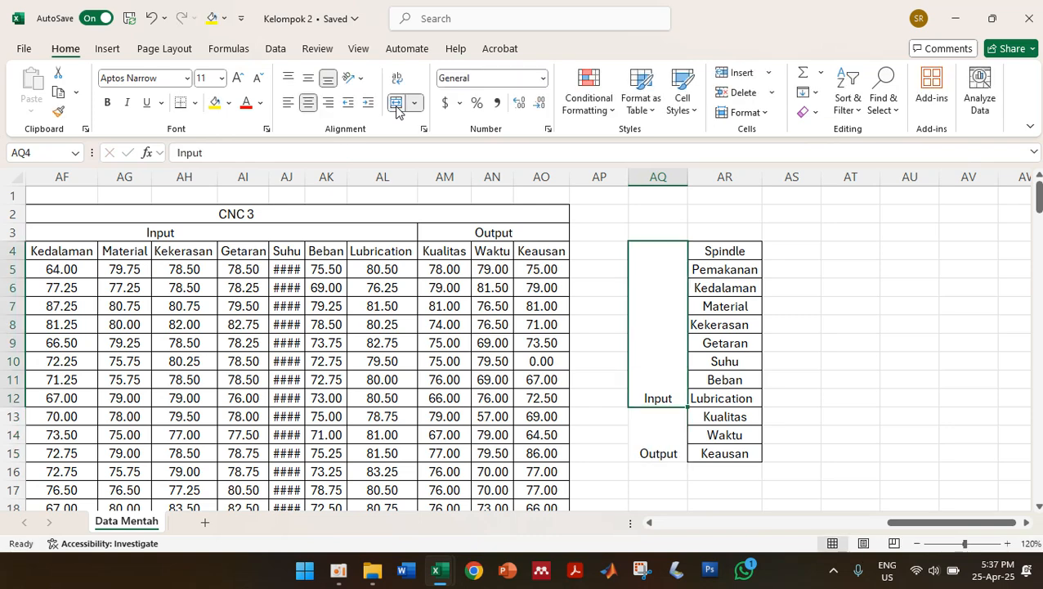
Vertically middle-align the Input and Output labels and the variable list in AQ4:AR15
shift+click(714, 452)
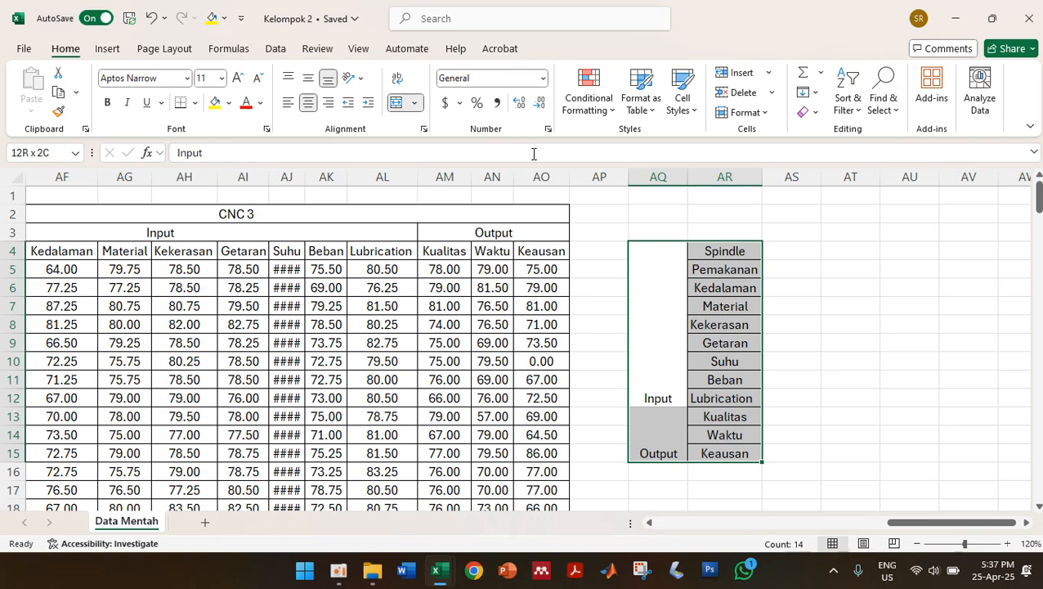
click(310, 80)
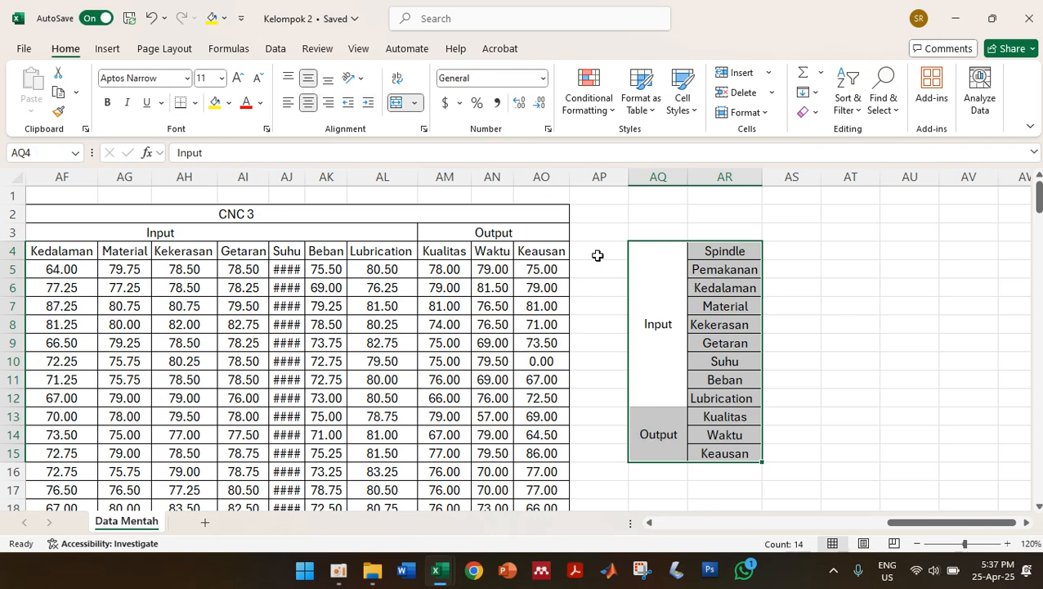
click(633, 261)
Insert a blank column before the Input and Output label column AQ
click(645, 173)
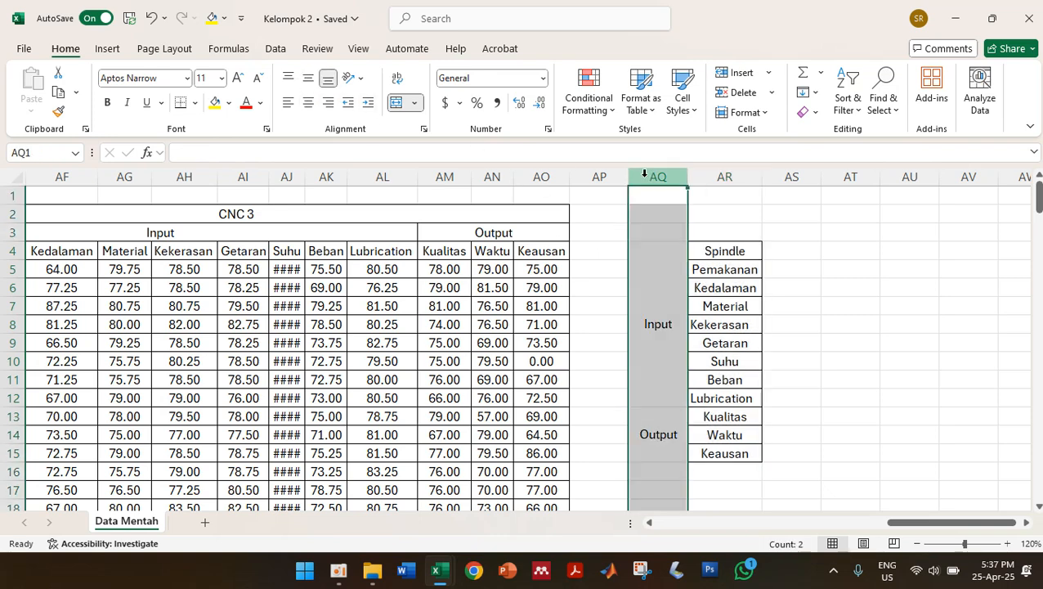
right_click(644, 175)
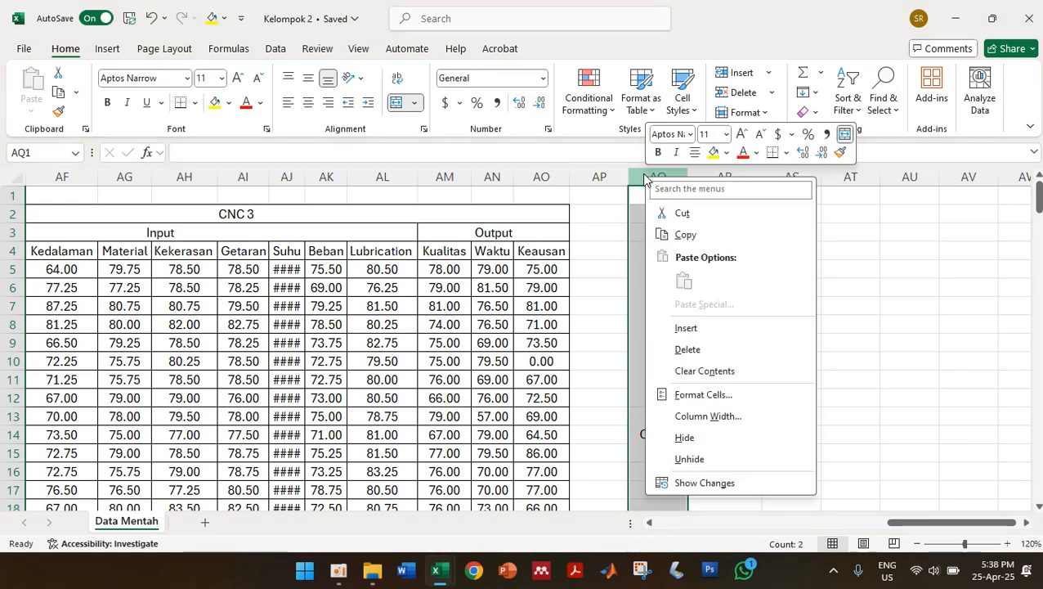
click(697, 325)
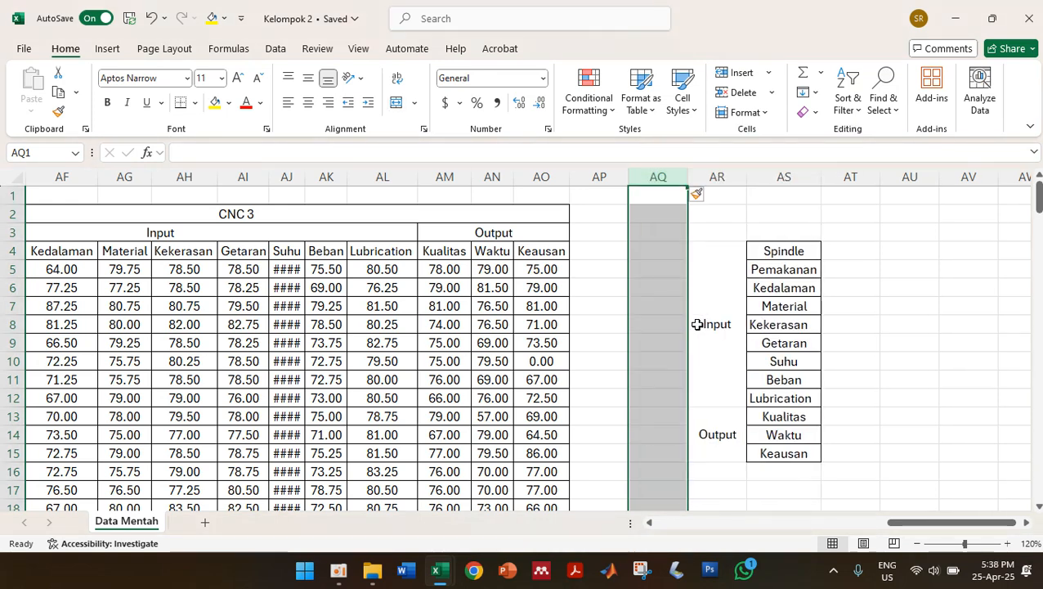
Merge and center AQ4:AQ15, label the merged cell CNC1, and vertically middle-align the label
click(664, 259)
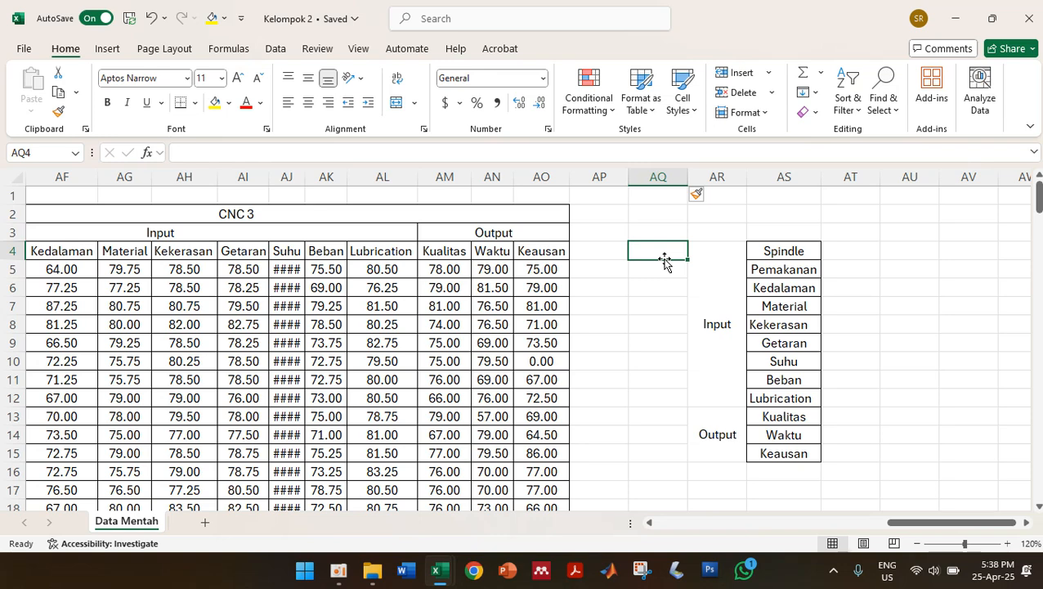
shift+click(674, 452)
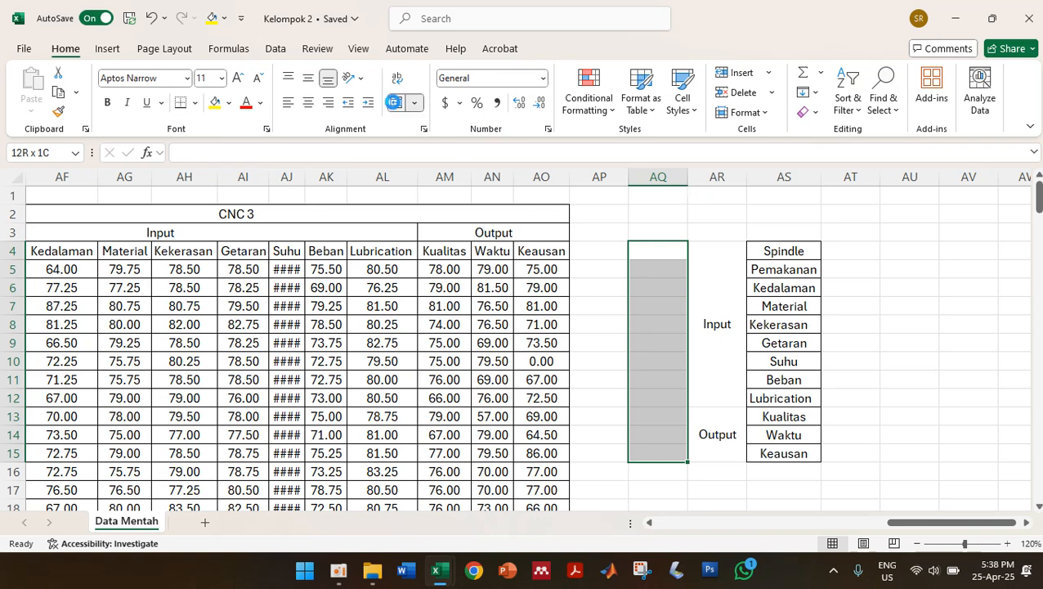
click(395, 102)
text(CN)
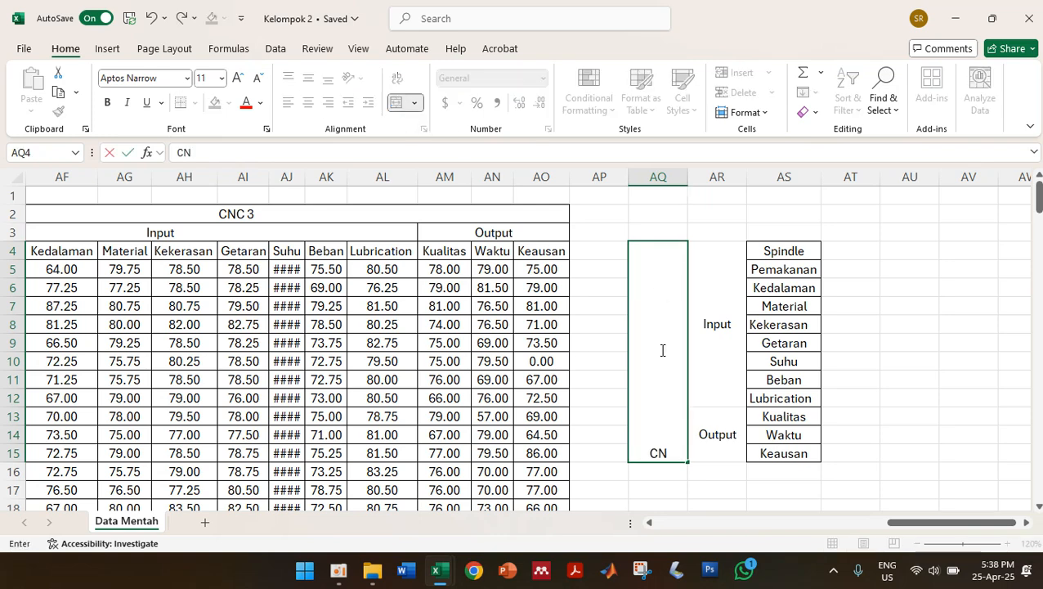
text(C1)
key(Return)
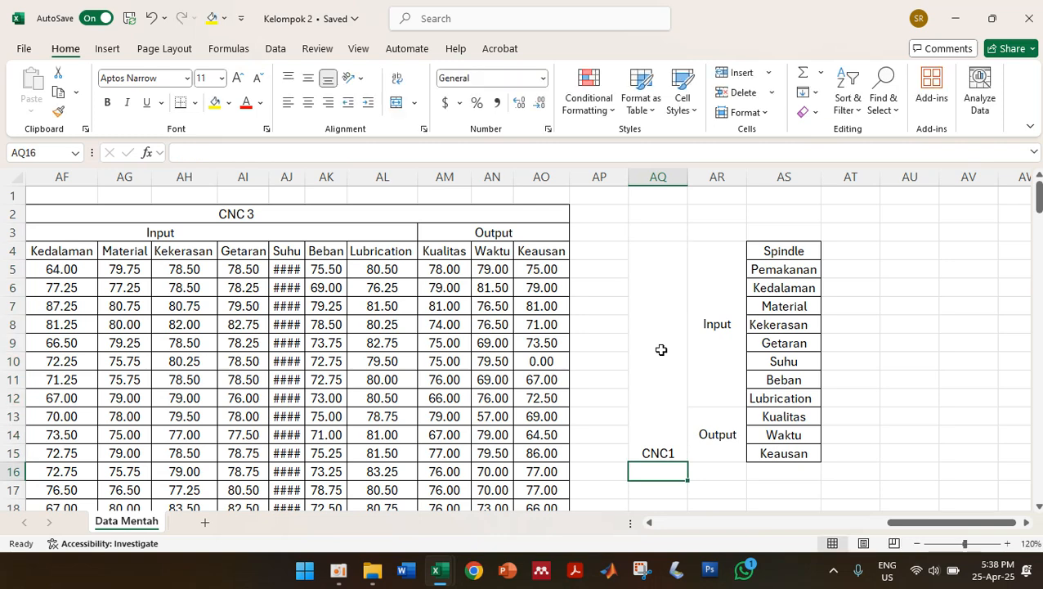
click(661, 349)
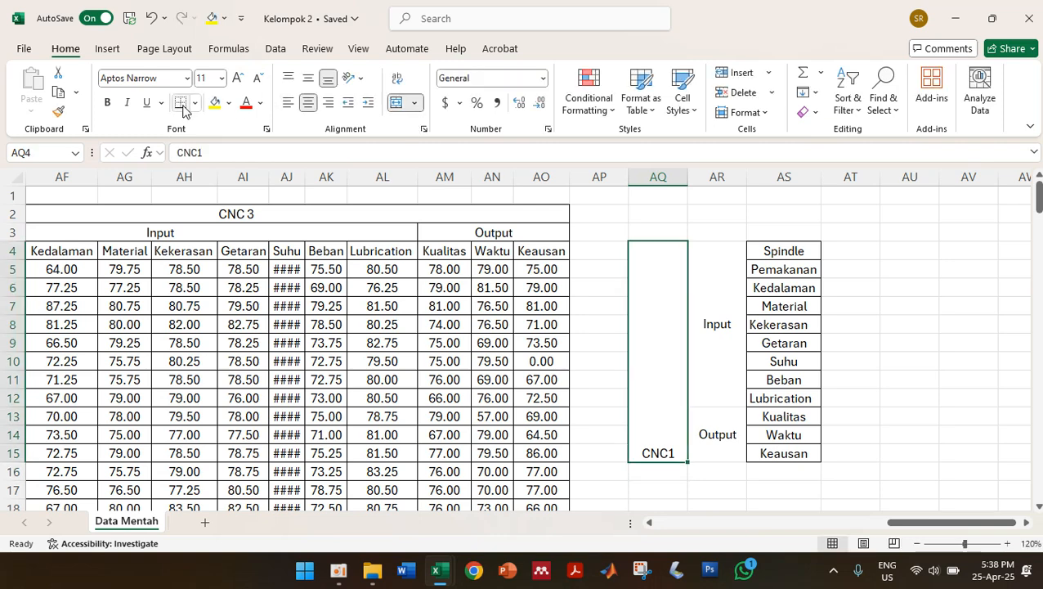
click(309, 78)
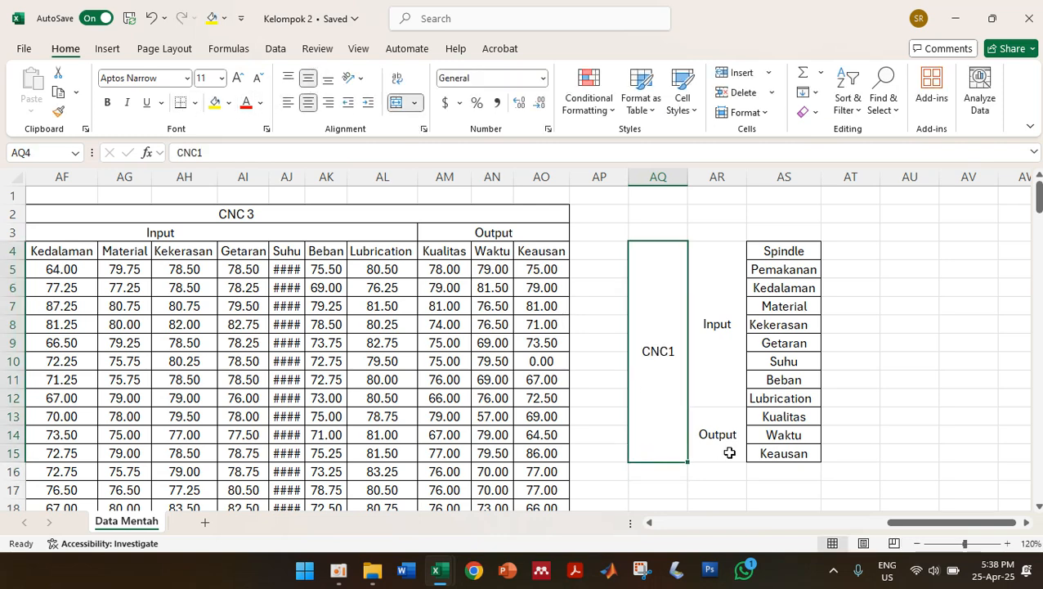
Apply all borders to the CNC1 variable table in AQ4:AS15
shift+click(765, 449)
drag(764, 448, 608, 355)
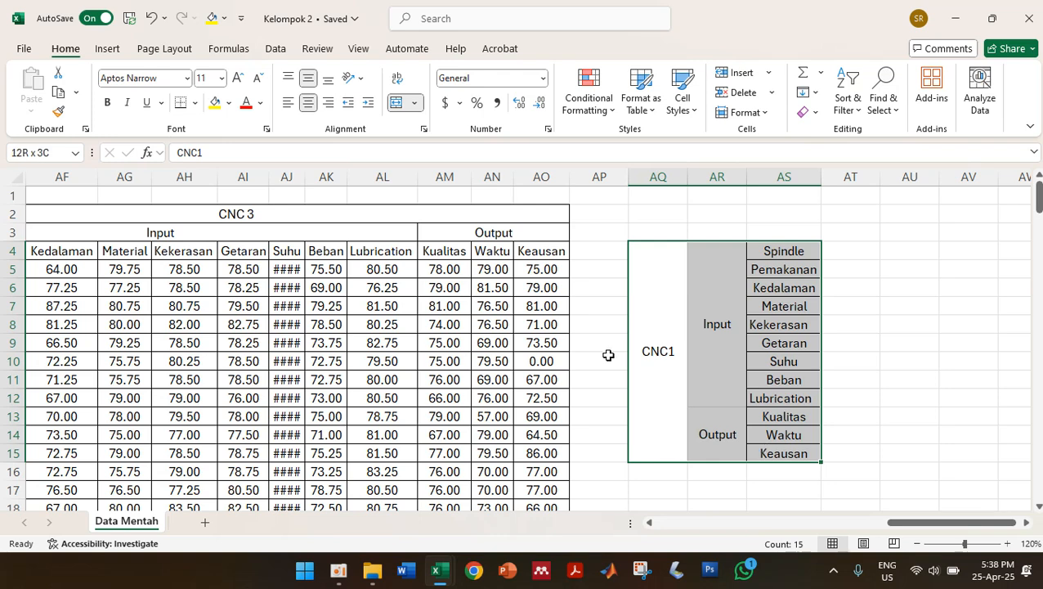
click(194, 102)
click(210, 255)
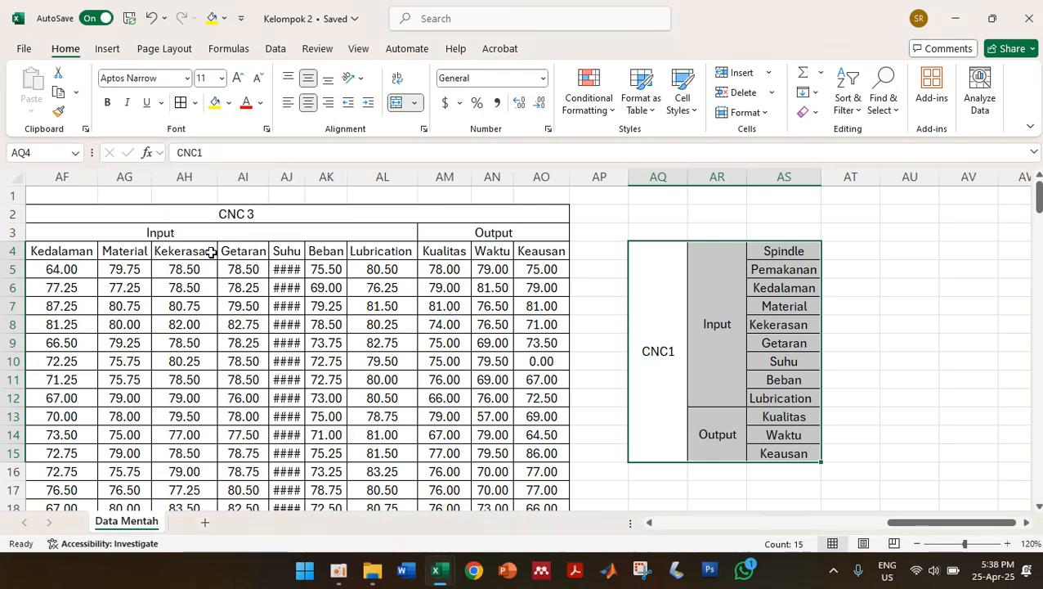
click(797, 328)
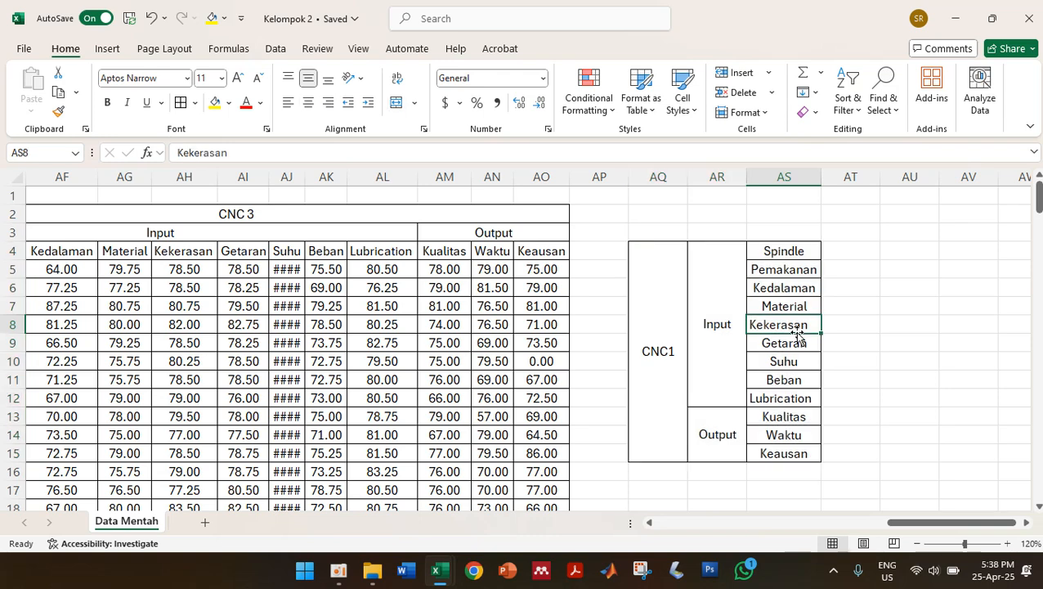
Auto-fit the width of the CNC 3 Suhu column AJ so its values fit
scroll(715, 276, down, 1)
scroll(714, 327, up, 1)
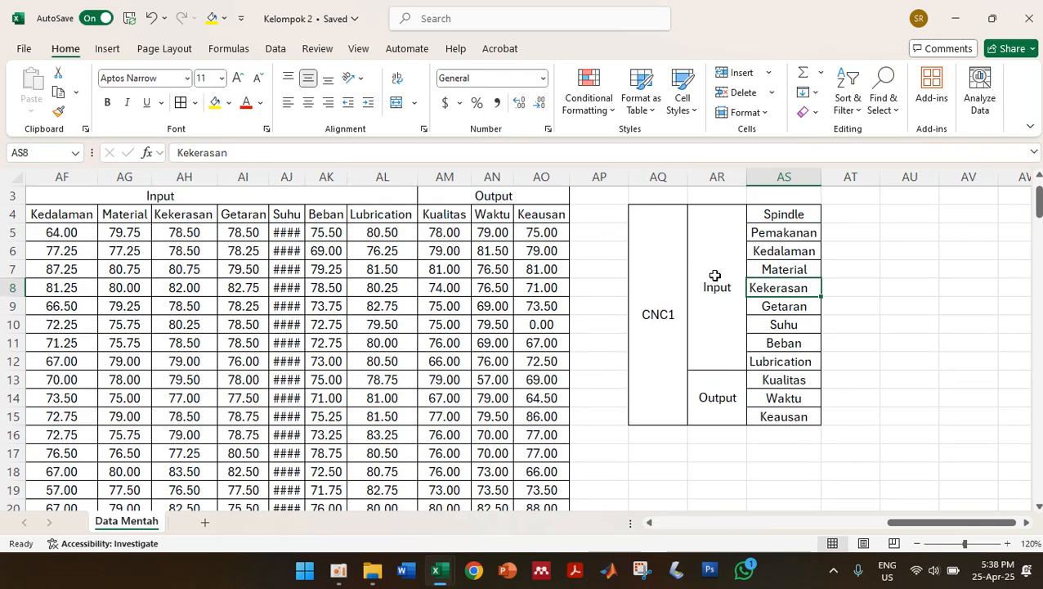
double_click(302, 174)
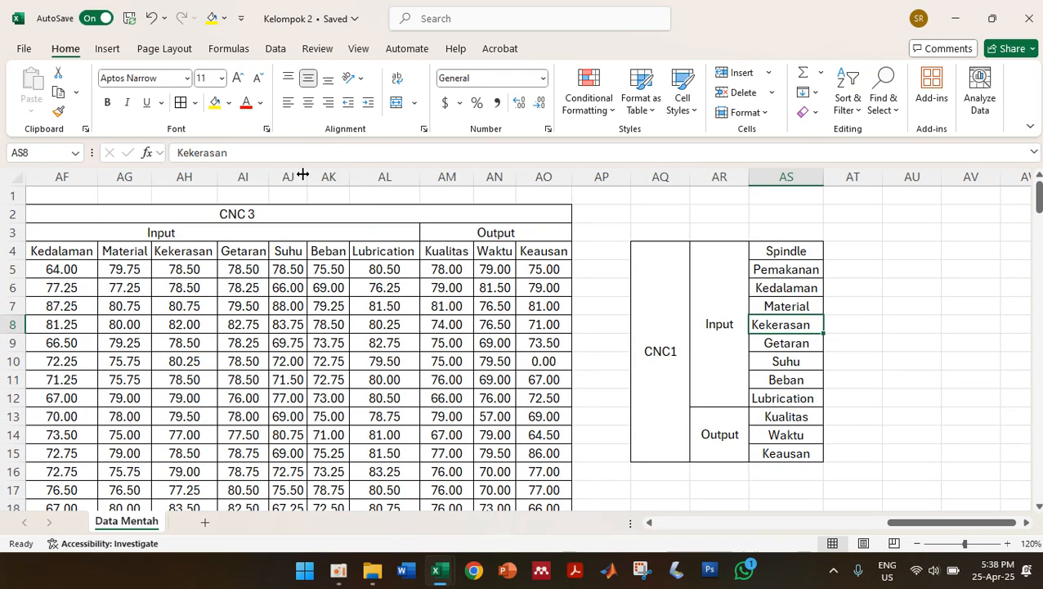
Copy the CNC1 variable table AQ4:AS15 and paste it below at AQ18 and at AQ32
mouse_move(898, 523)
mouse_down()
mouse_move(873, 528)
mouse_move(917, 526)
mouse_up()
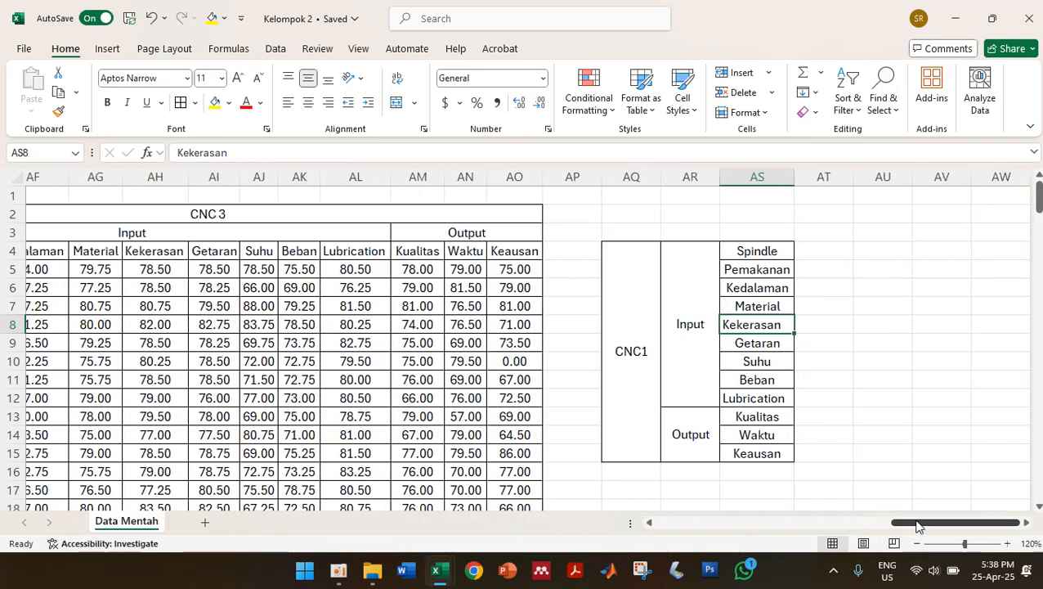
drag(620, 330, 736, 330)
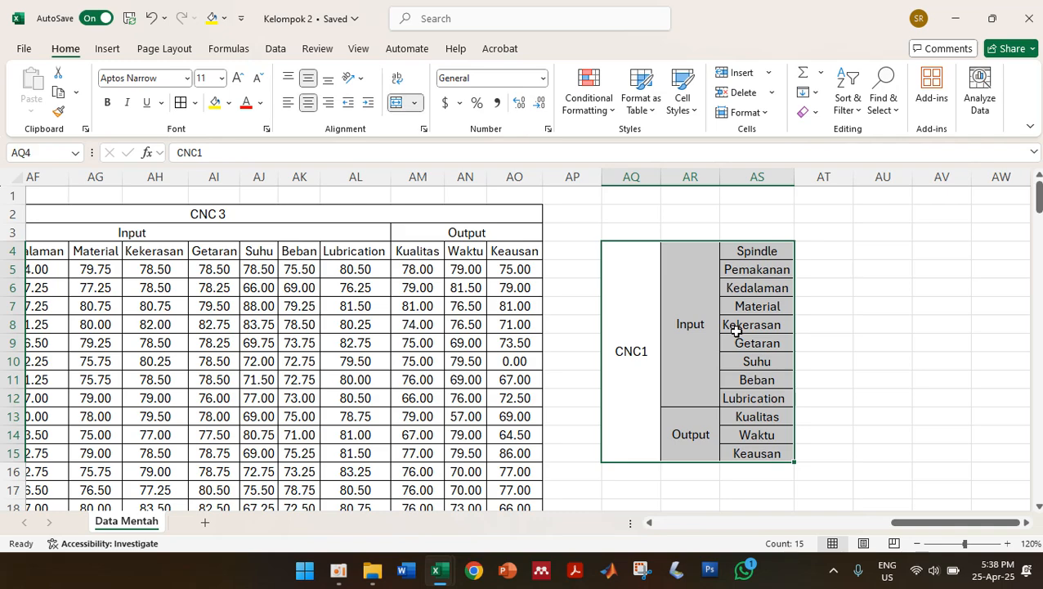
key(ctrl+c)
scroll(736, 330, down, 3)
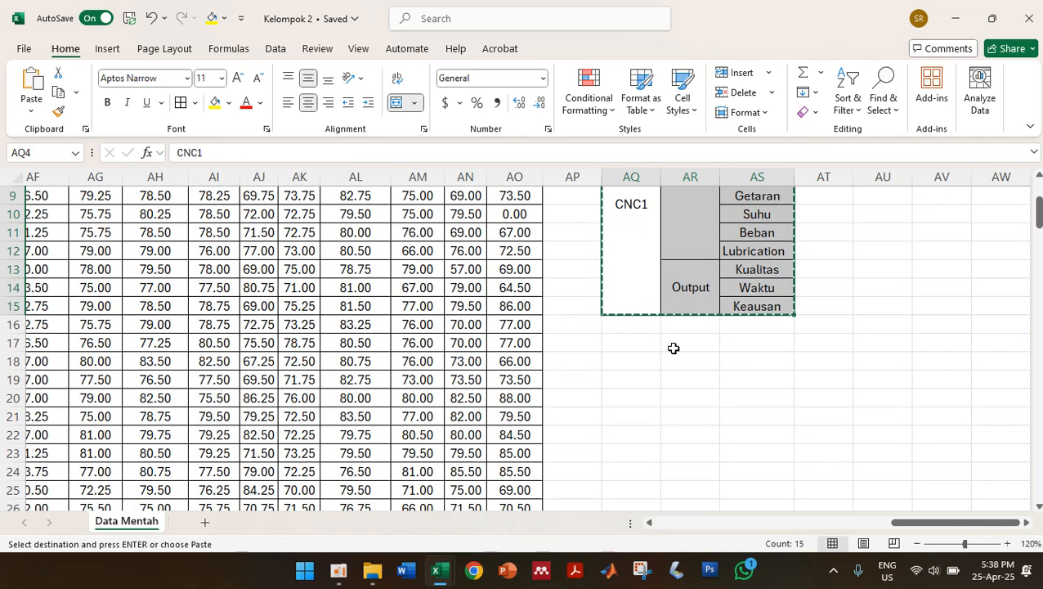
click(641, 356)
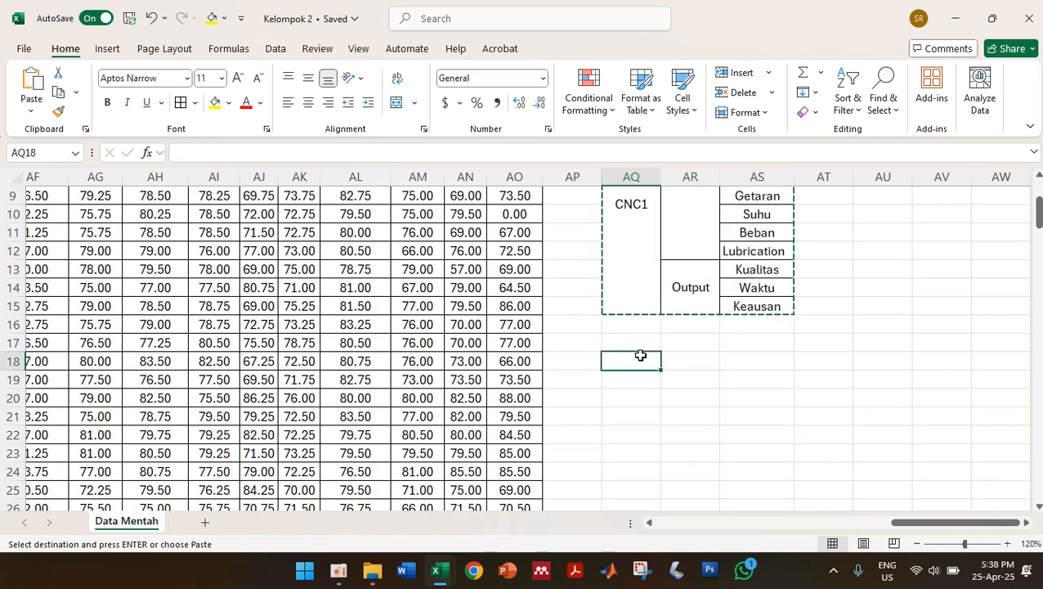
key(ctrl+v)
scroll(641, 356, down, 4)
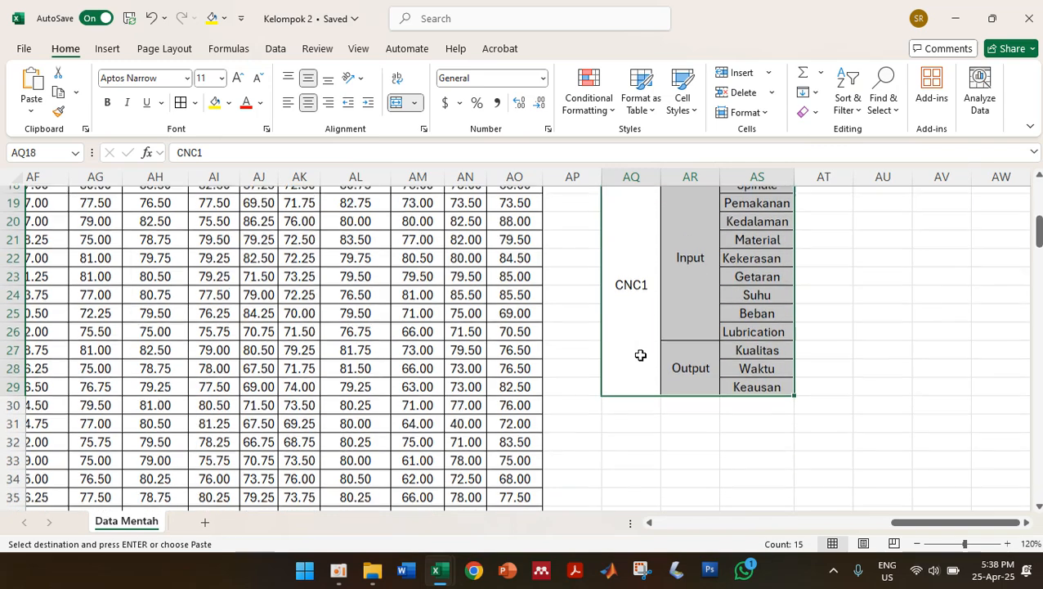
scroll(639, 372, down, 1)
click(638, 380)
key(ctrl+v)
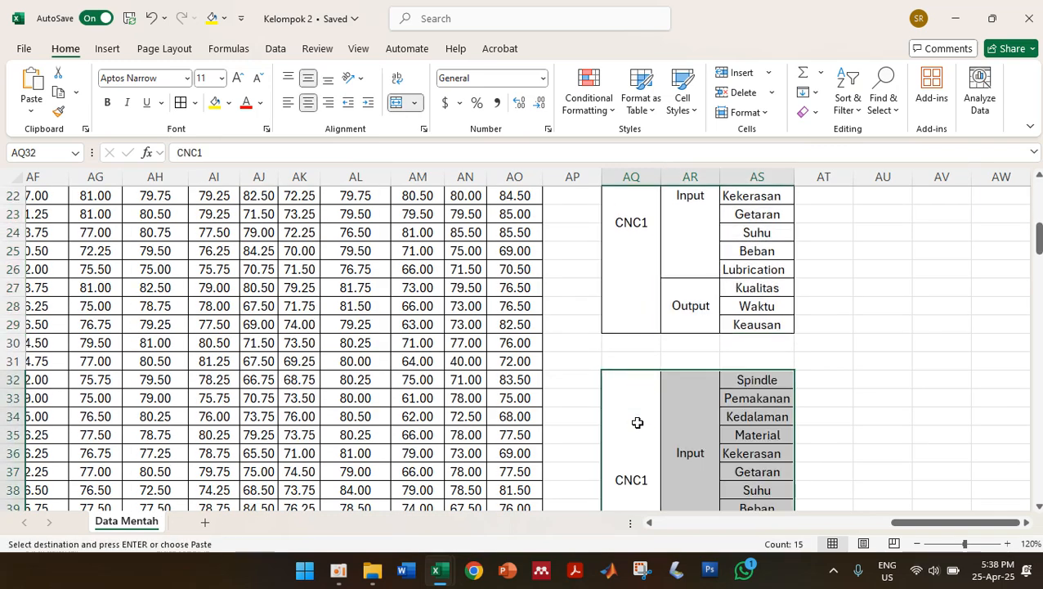
Change the merged label of the table copy starting at AQ32 to CNC3
click(638, 423)
click(309, 155)
key(BackSpace)
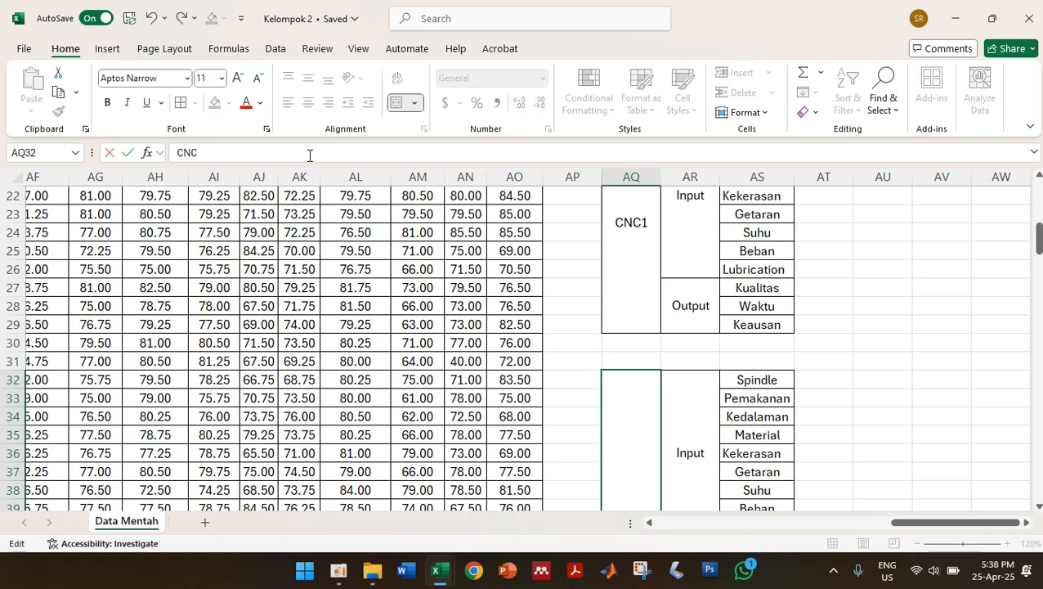
text(3)
Change the merged label of the table copy starting at AQ18 to CNC2
click(645, 236)
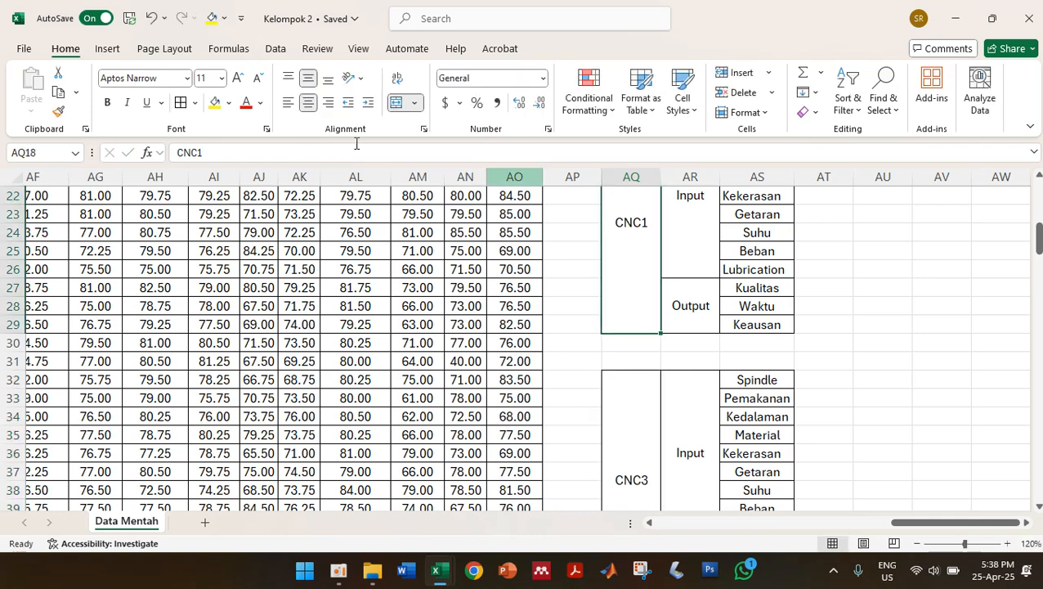
click(335, 150)
key(BackSpace)
text(2)
key(Return)
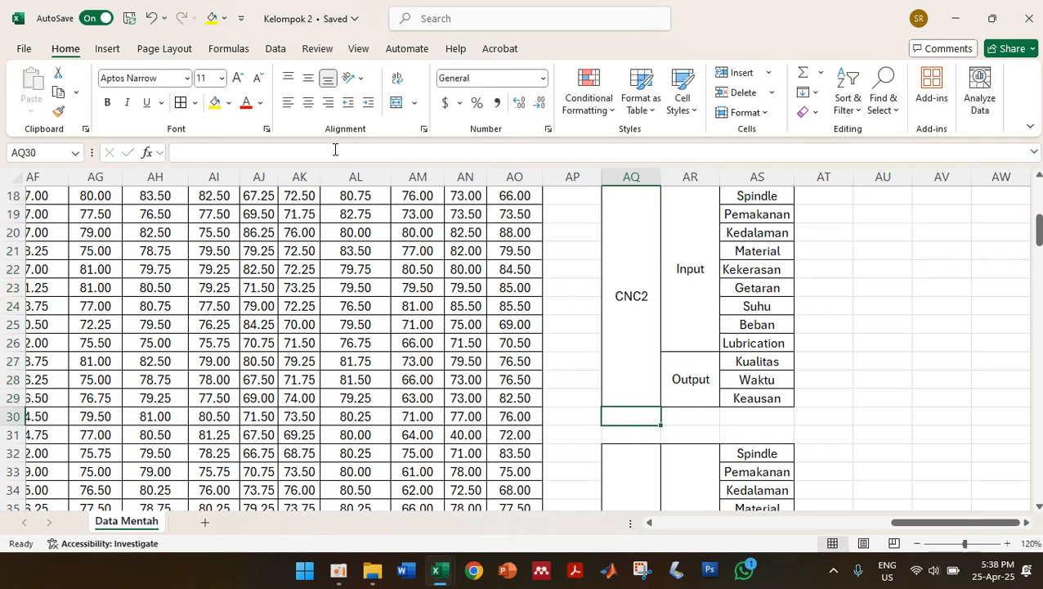
scroll(512, 303, up, 6)
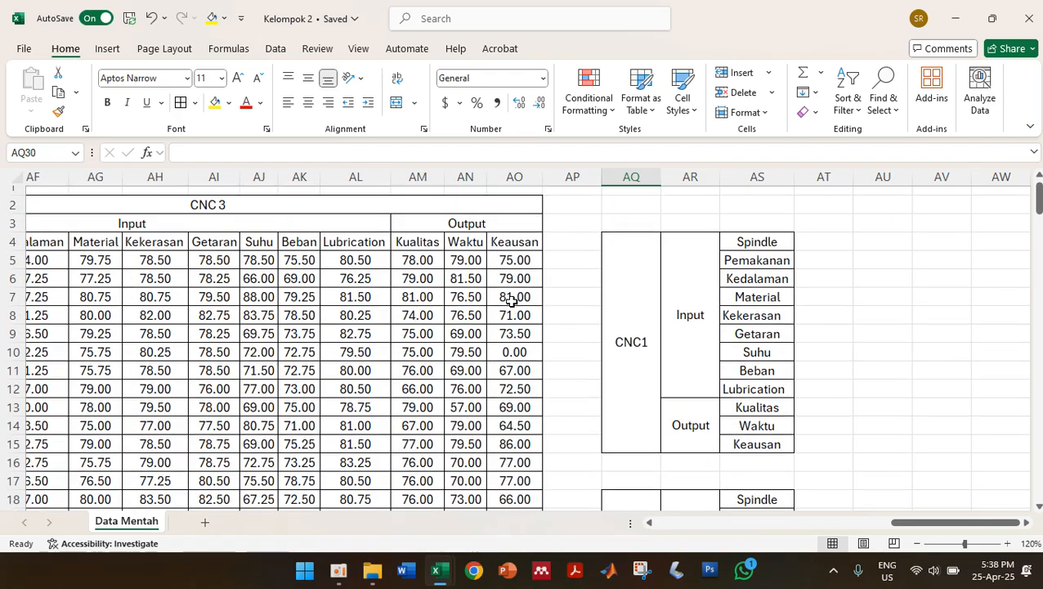
drag(914, 523, 666, 532)
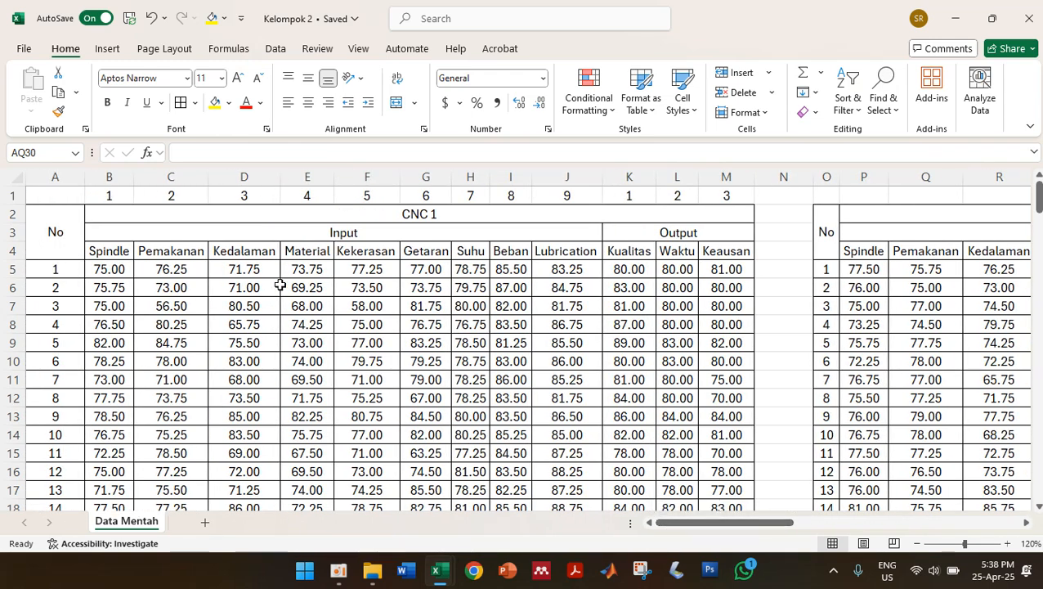
click(112, 266)
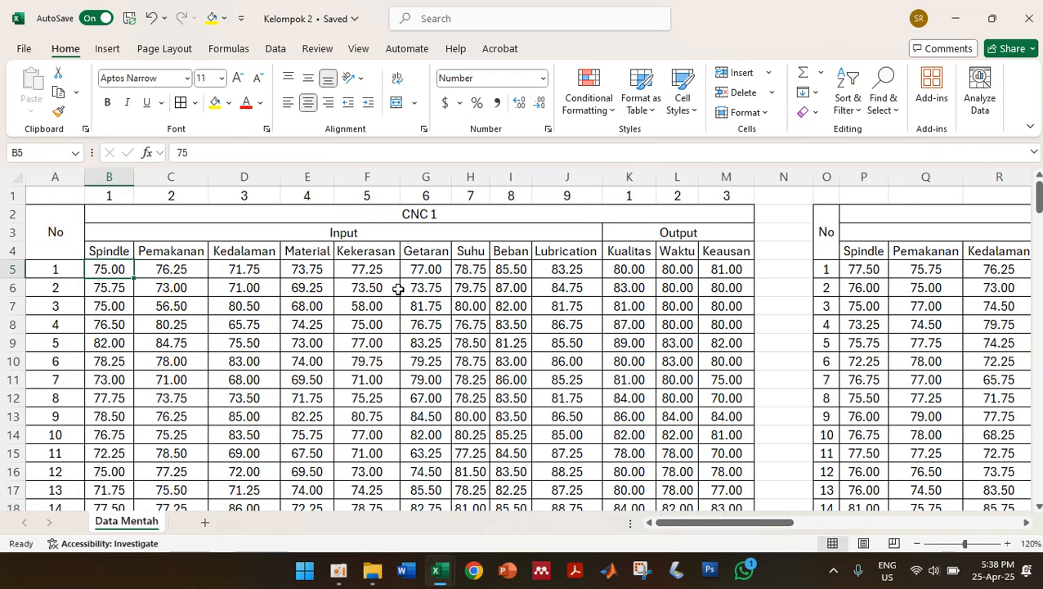
scroll(398, 289, down, 10)
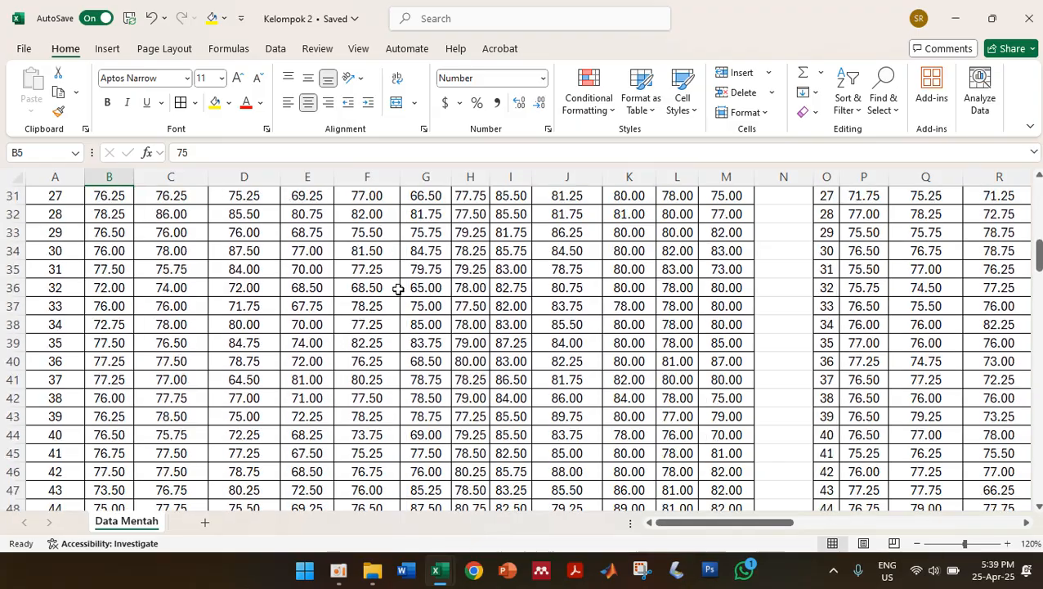
scroll(398, 288, down, 12)
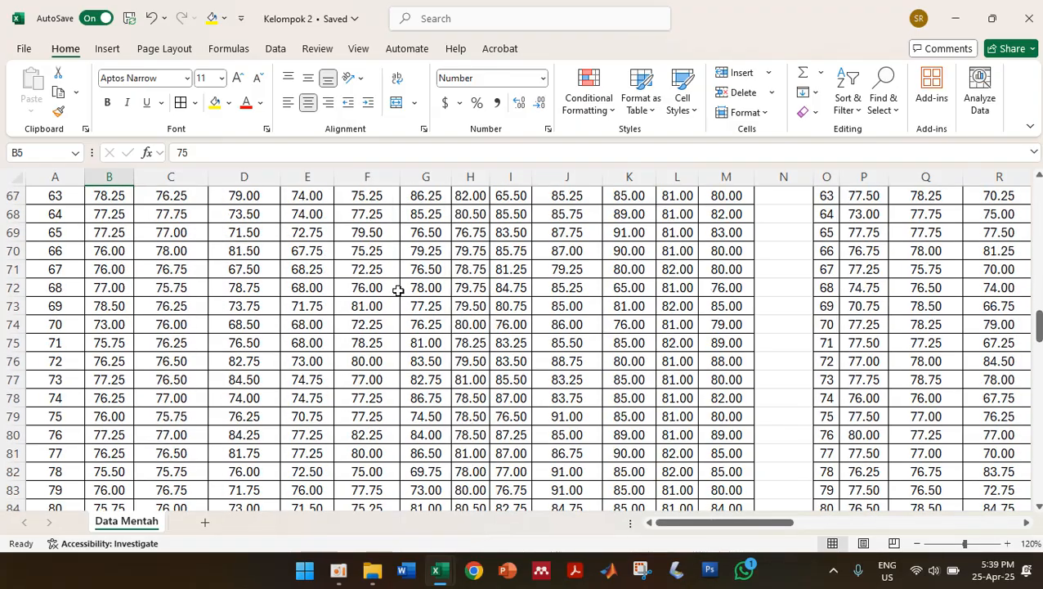
scroll(398, 291, down, 14)
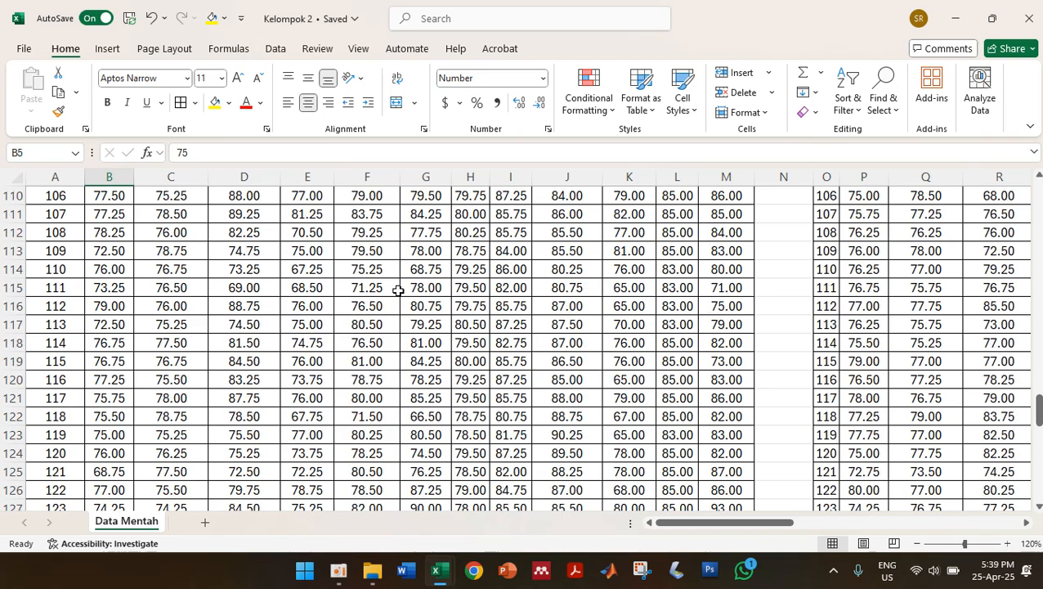
scroll(398, 290, down, 15)
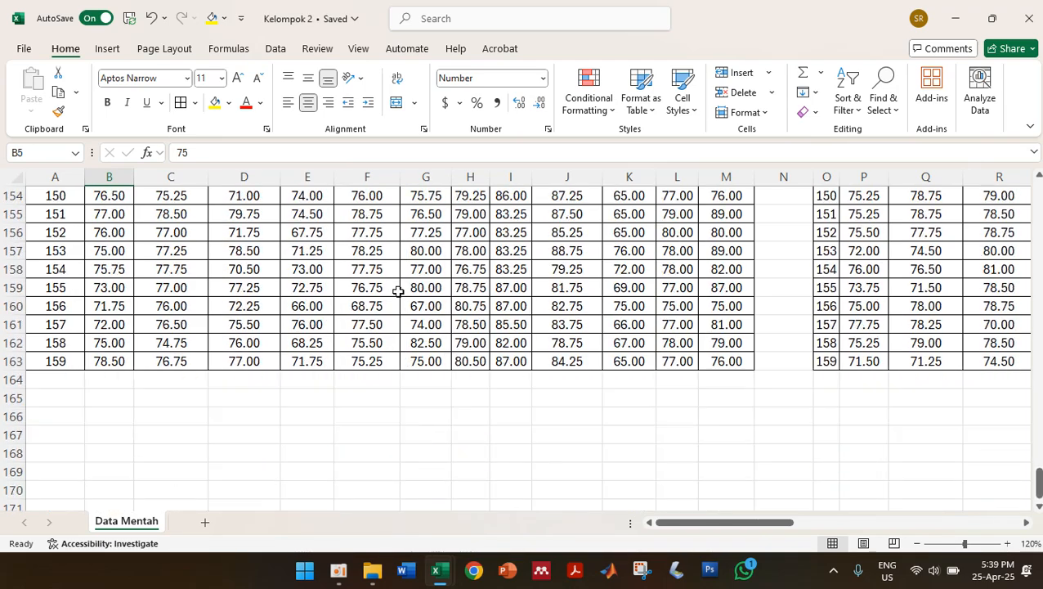
scroll(398, 290, down, 1)
shift+click(741, 308)
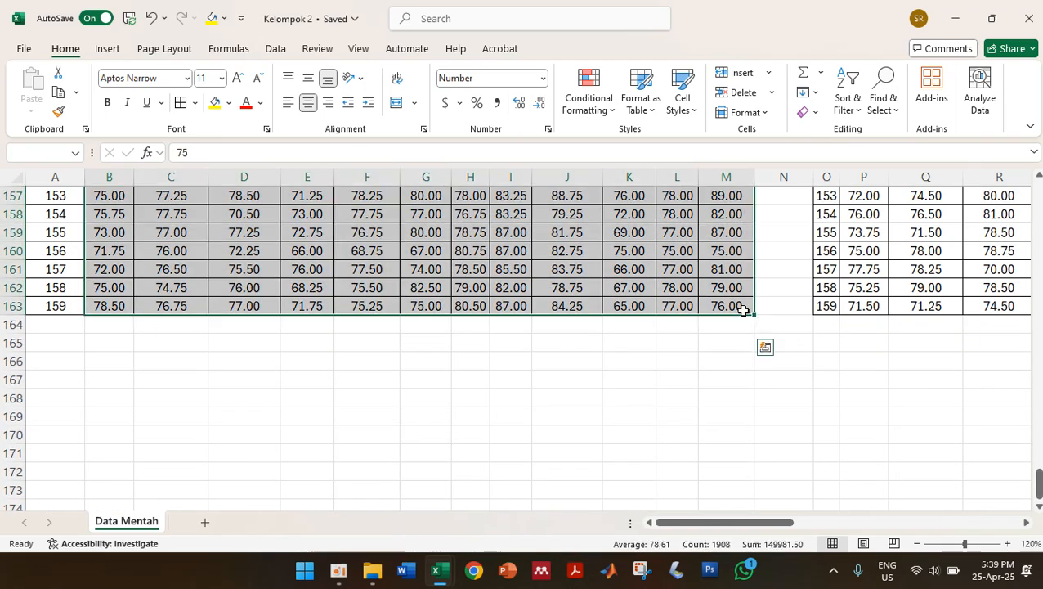
key(ctrl+c)
drag(724, 524, 973, 522)
scroll(523, 344, up, 5)
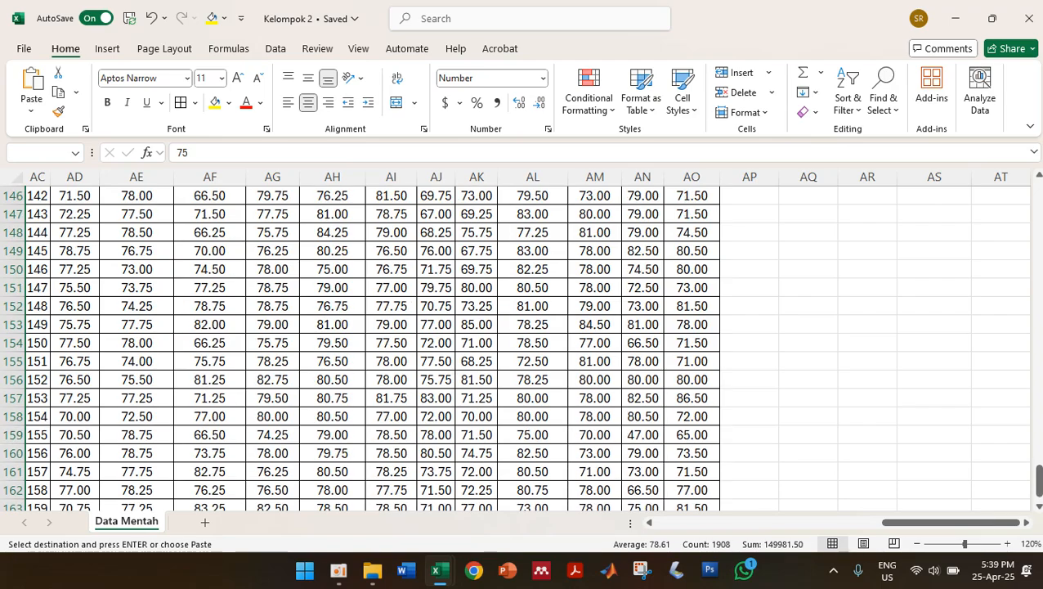
drag(1038, 479, 1039, 241)
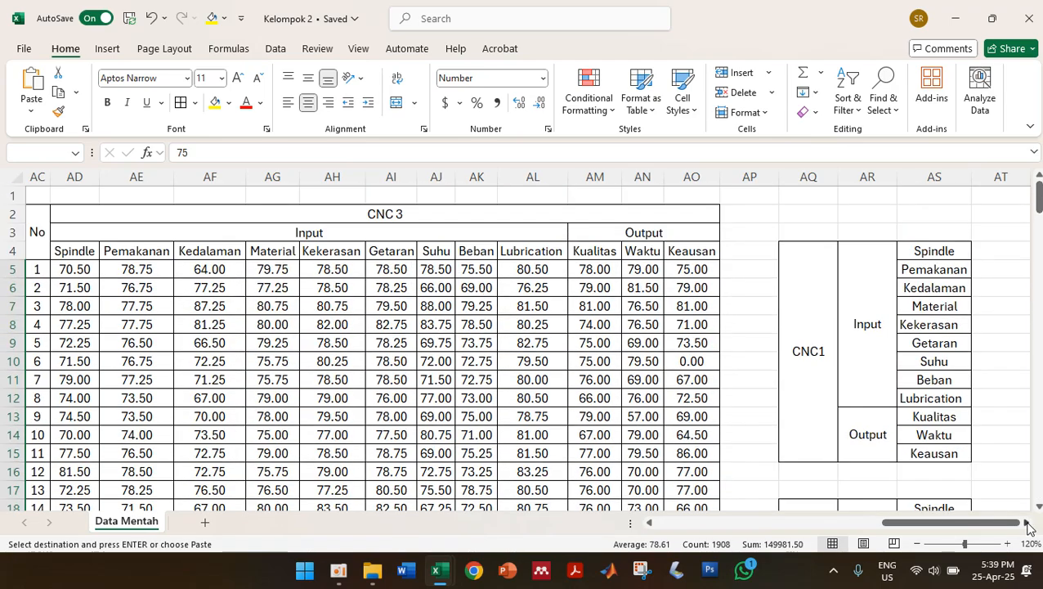
drag(1027, 522, 1026, 522)
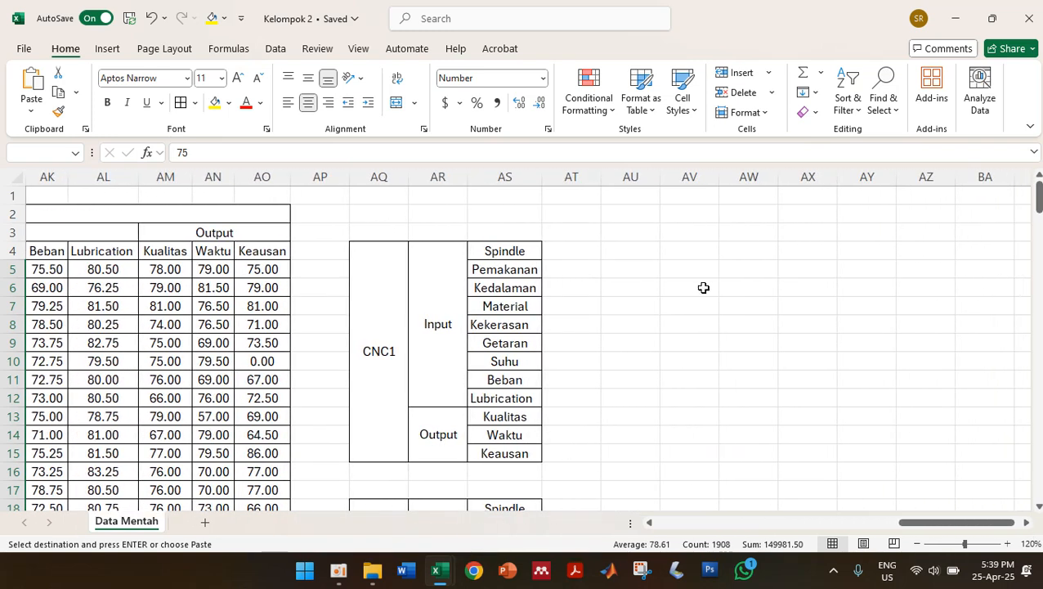
Start a formula in AT4 beside Spindle with TRANSPOSE nested inside ROUND
click(568, 249)
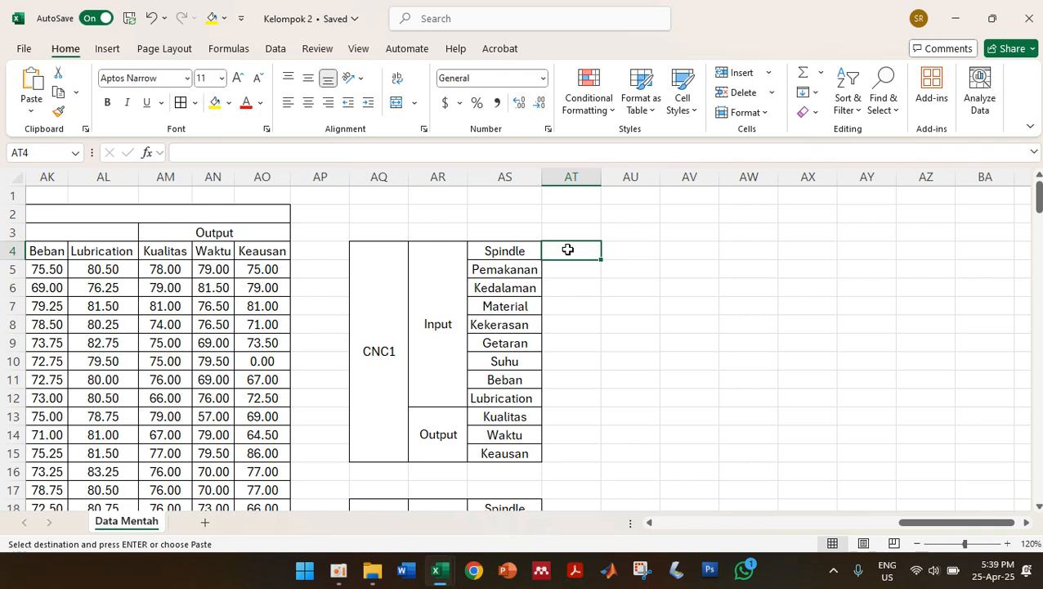
text(=)
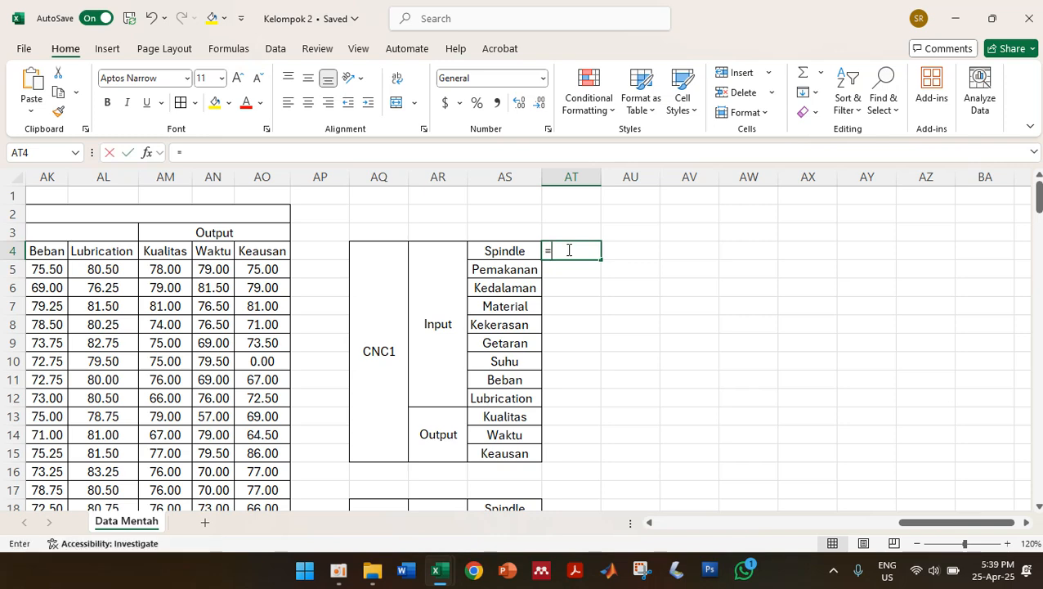
text(()
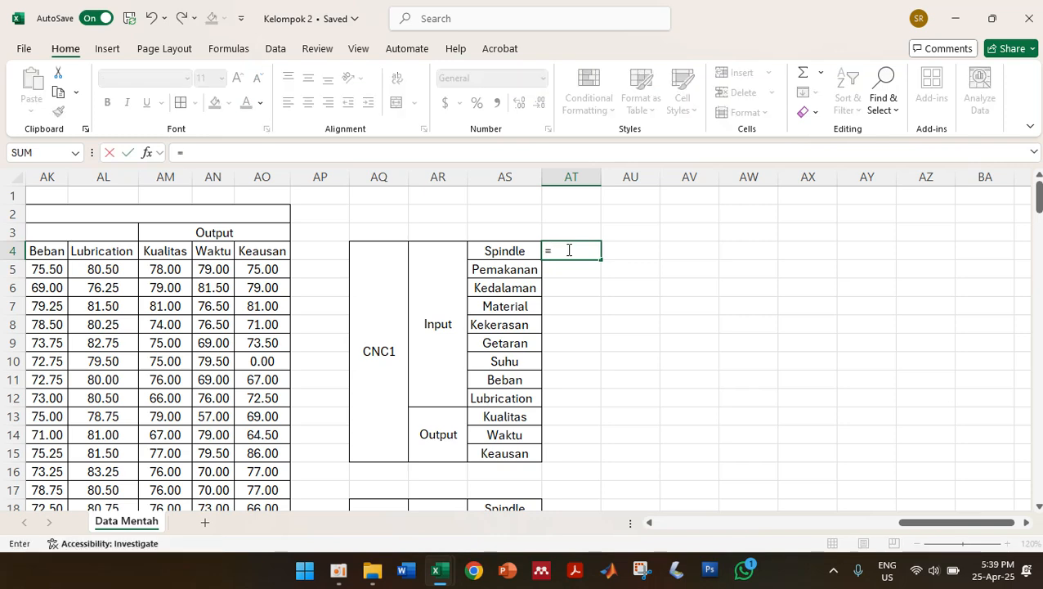
text(ro)
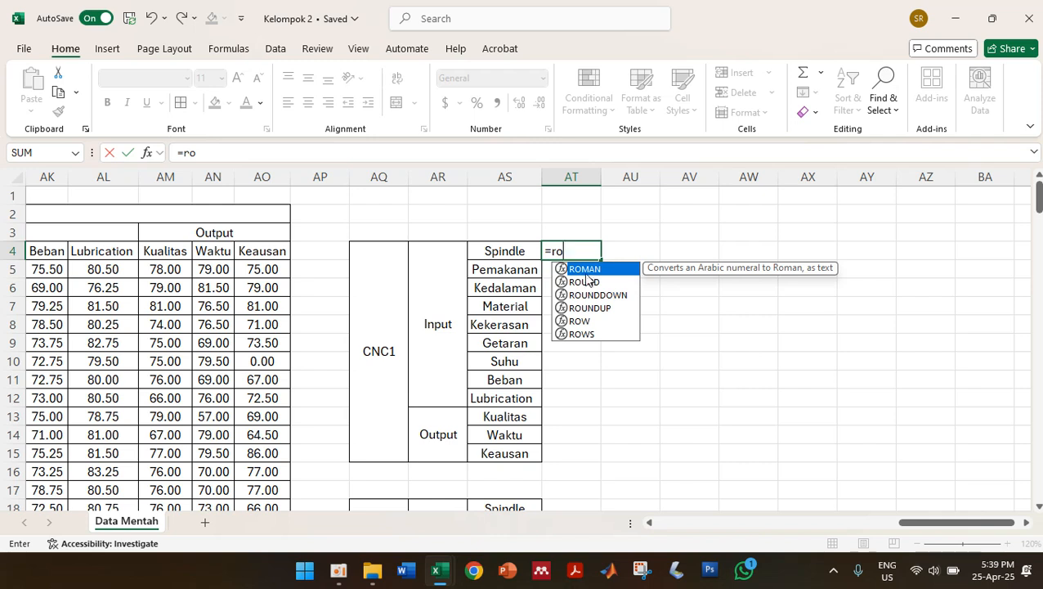
double_click(585, 282)
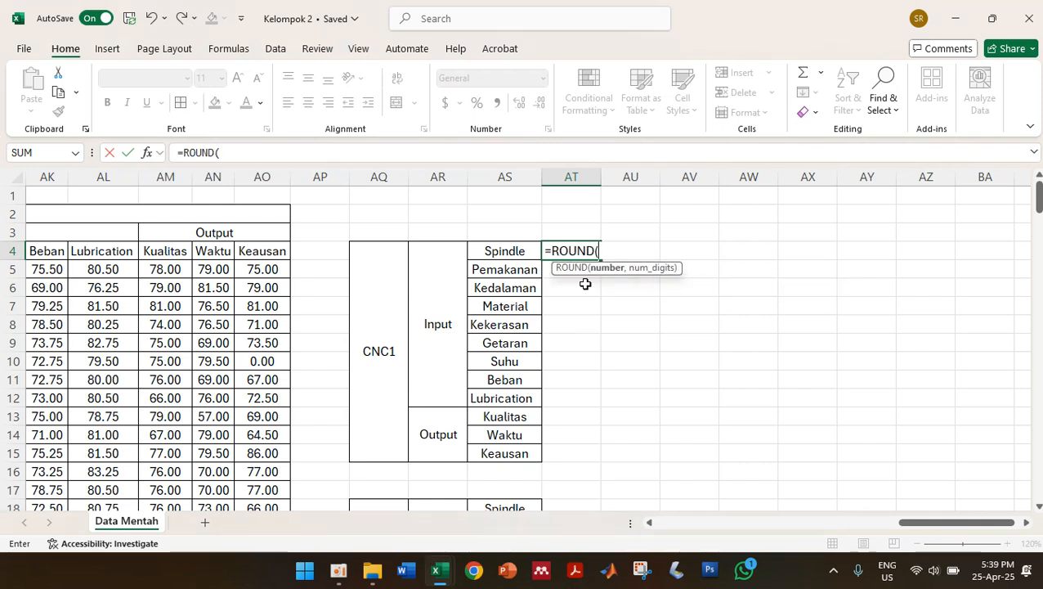
text(tran)
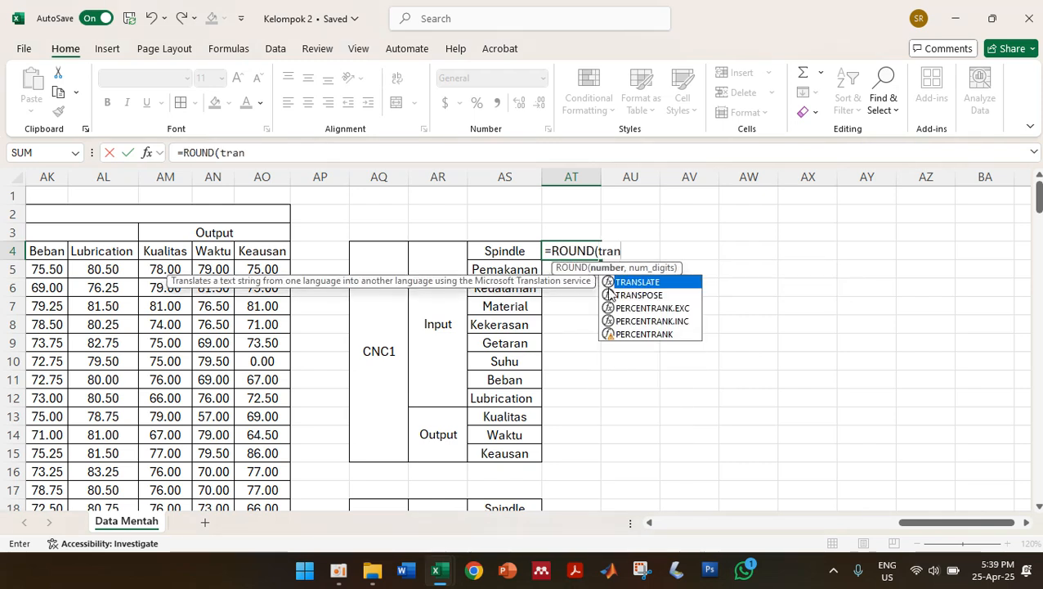
double_click(638, 296)
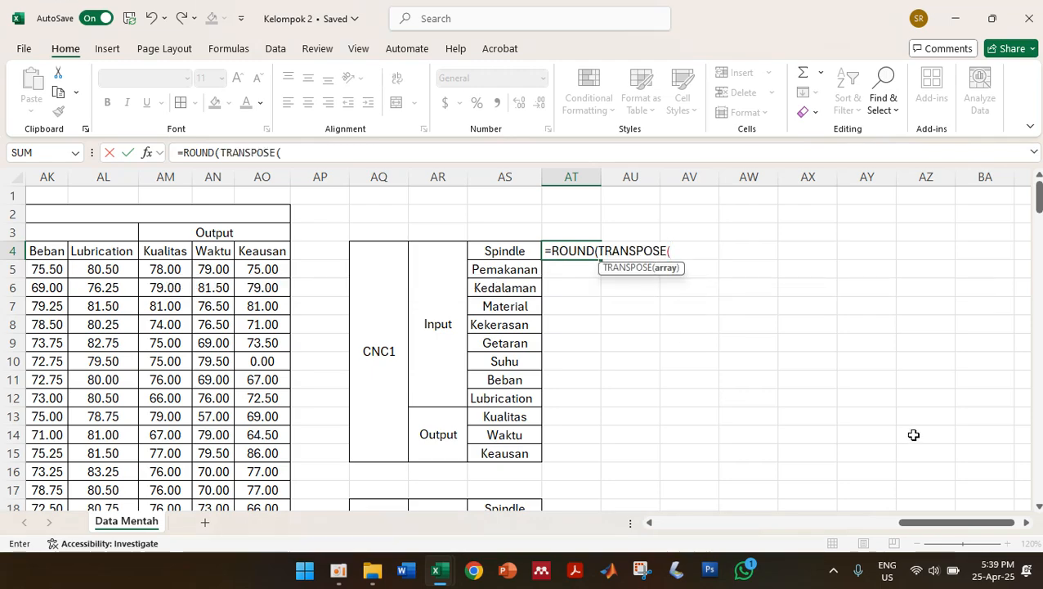
Set the TRANSPOSE array in the AT4 formula to the CNC 1 raw data range B5:M163
drag(915, 523, 625, 528)
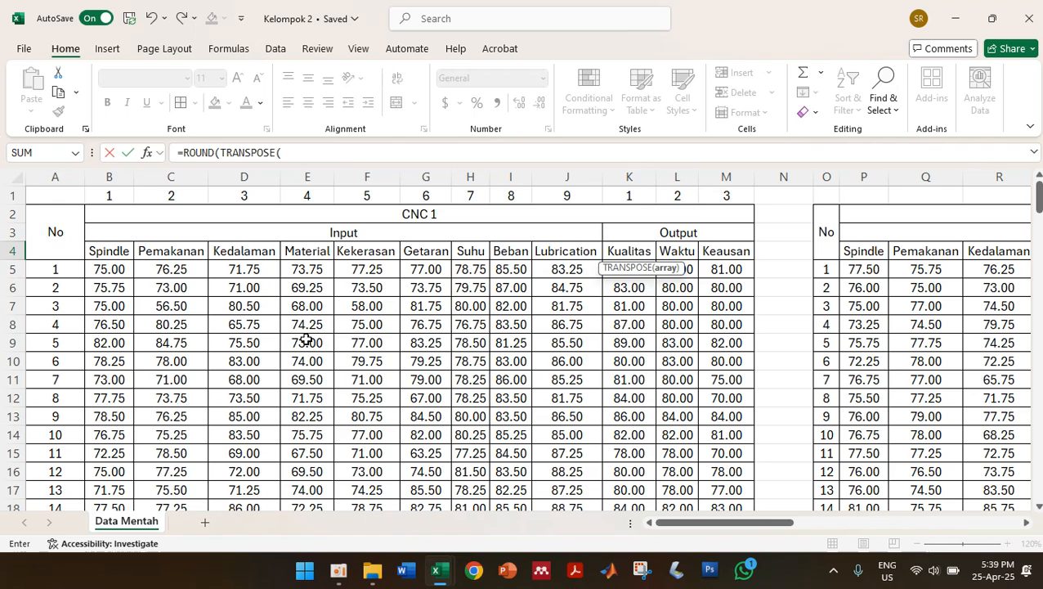
click(113, 269)
scroll(327, 272, down, 4)
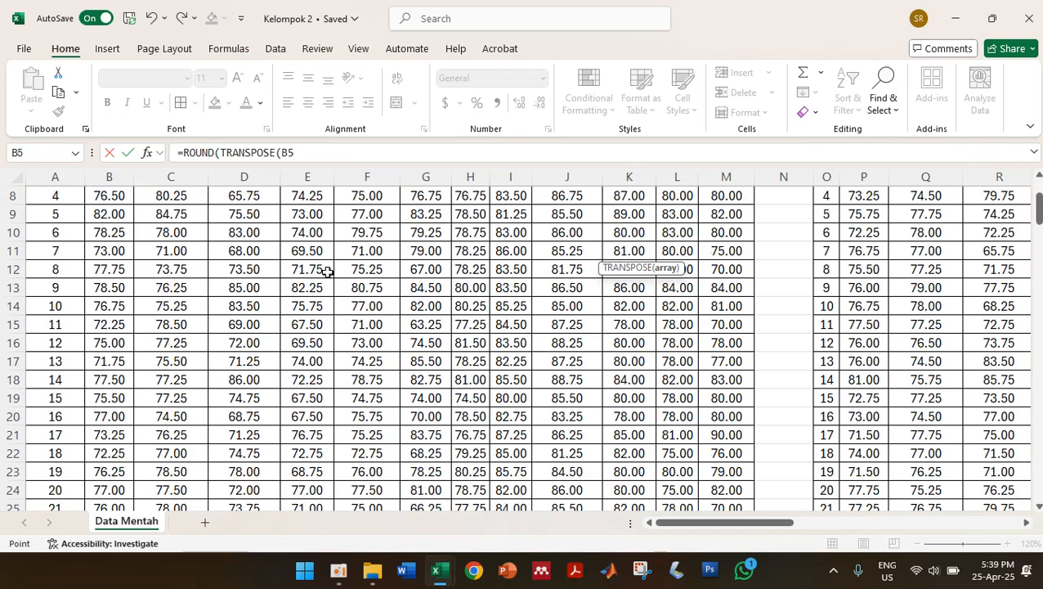
scroll(326, 272, down, 10)
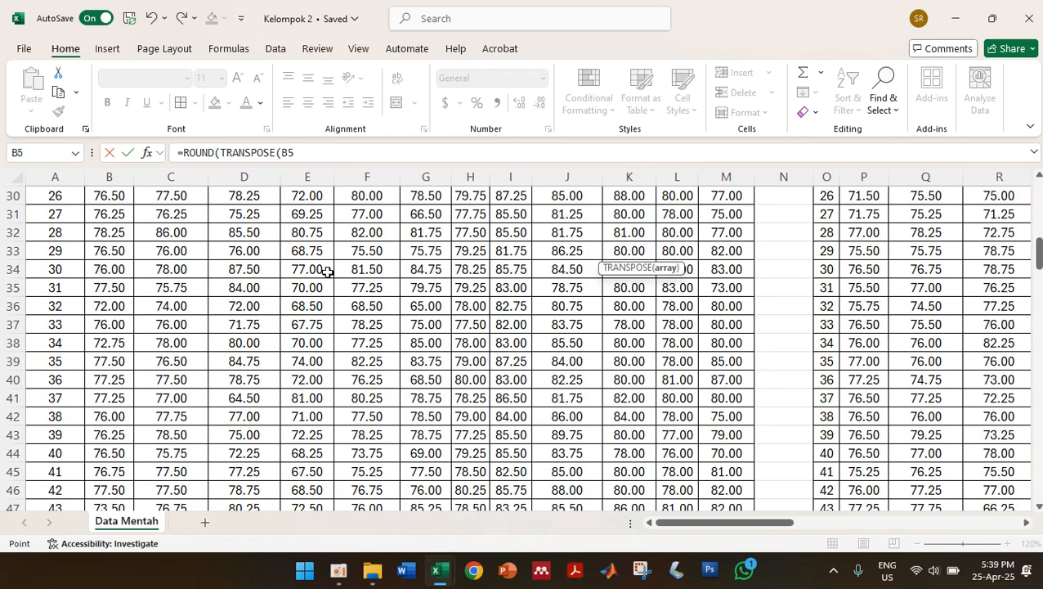
scroll(327, 272, down, 9)
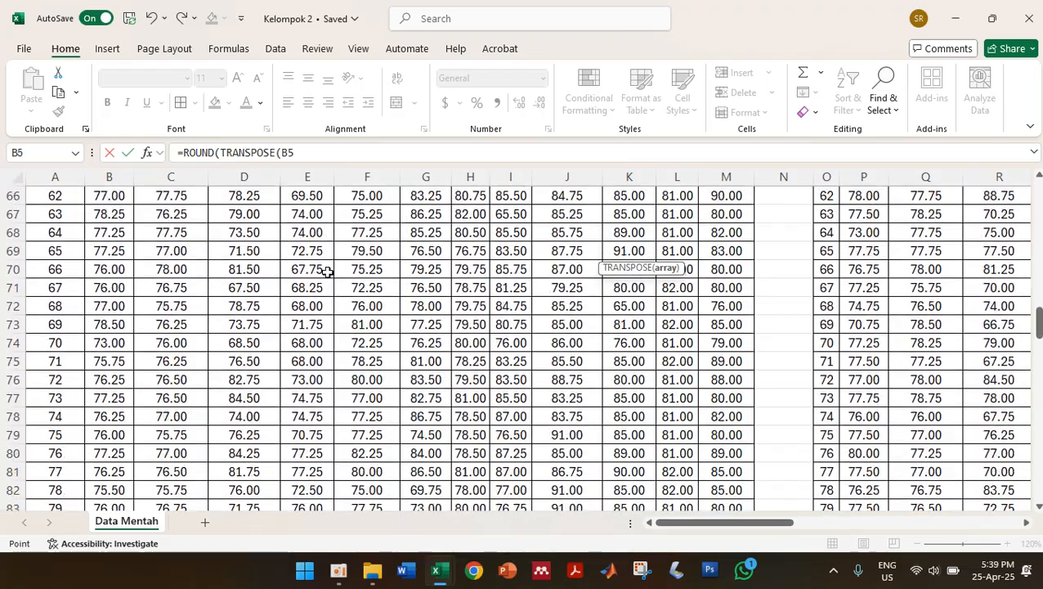
scroll(326, 272, down, 11)
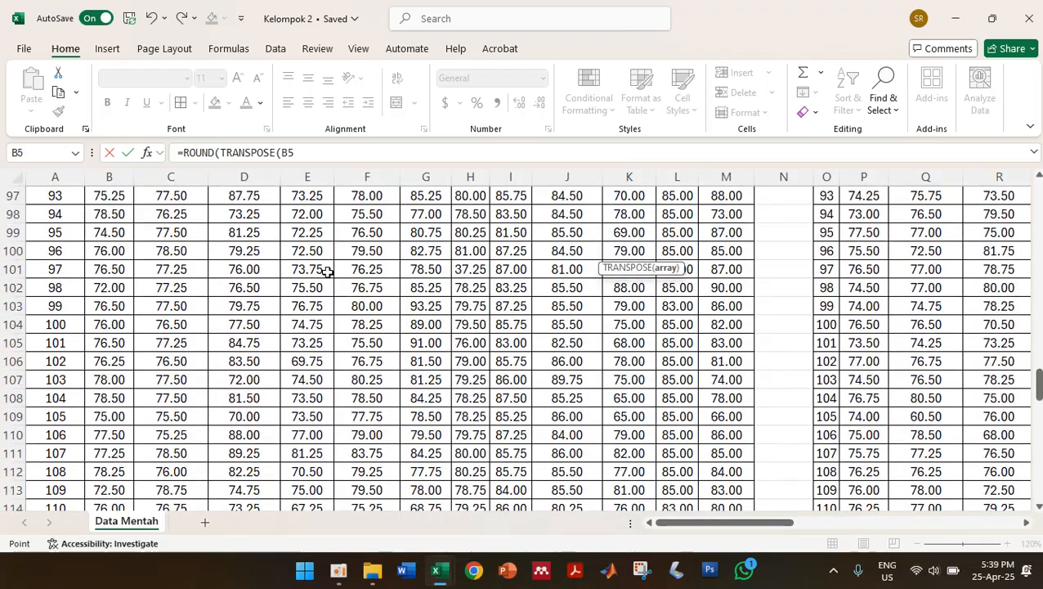
scroll(326, 272, down, 5)
scroll(327, 272, down, 11)
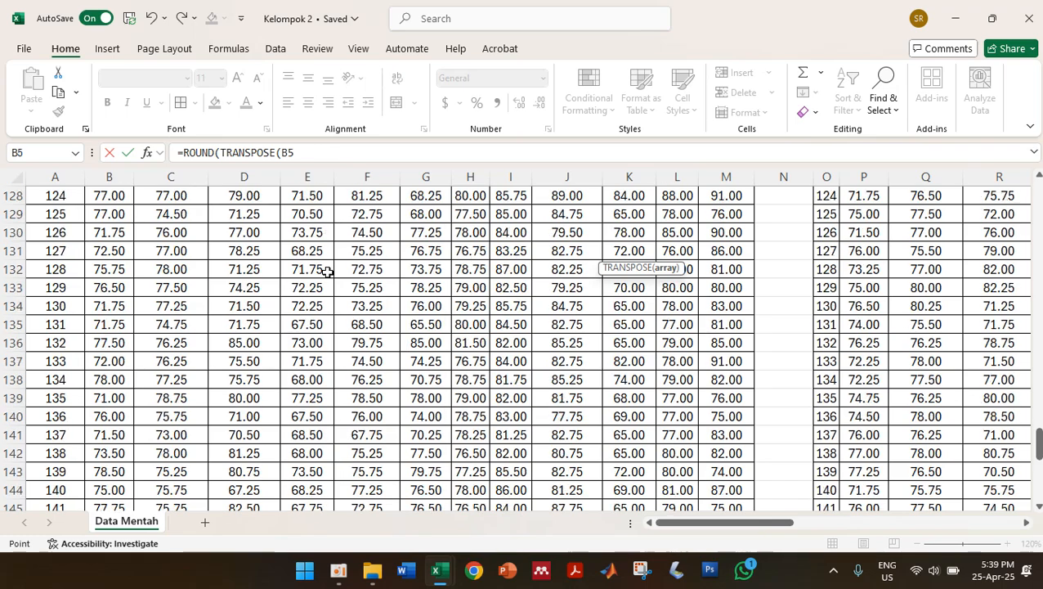
scroll(327, 272, down, 1)
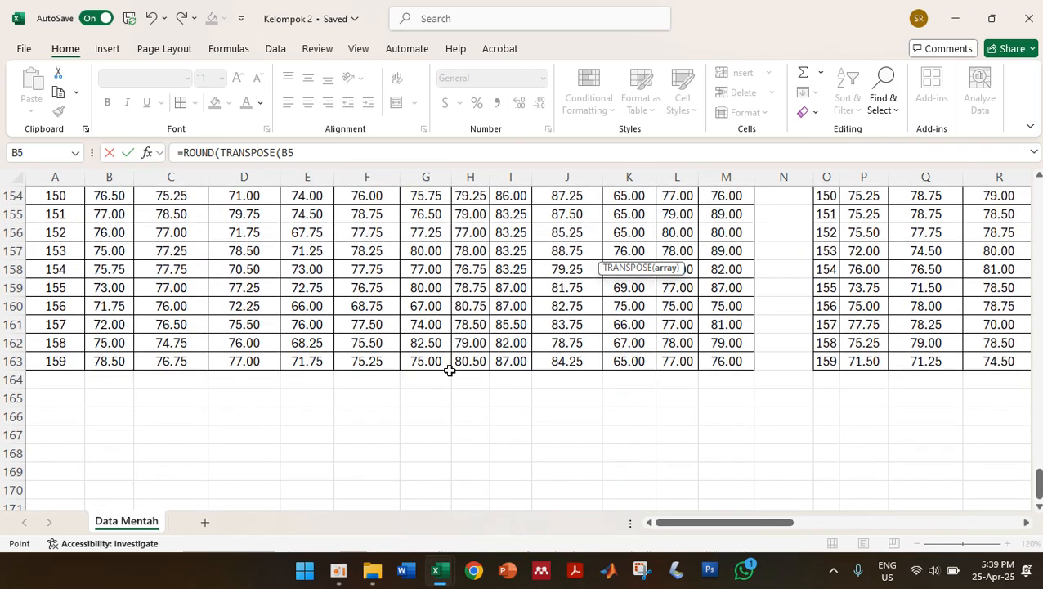
shift+click(726, 360)
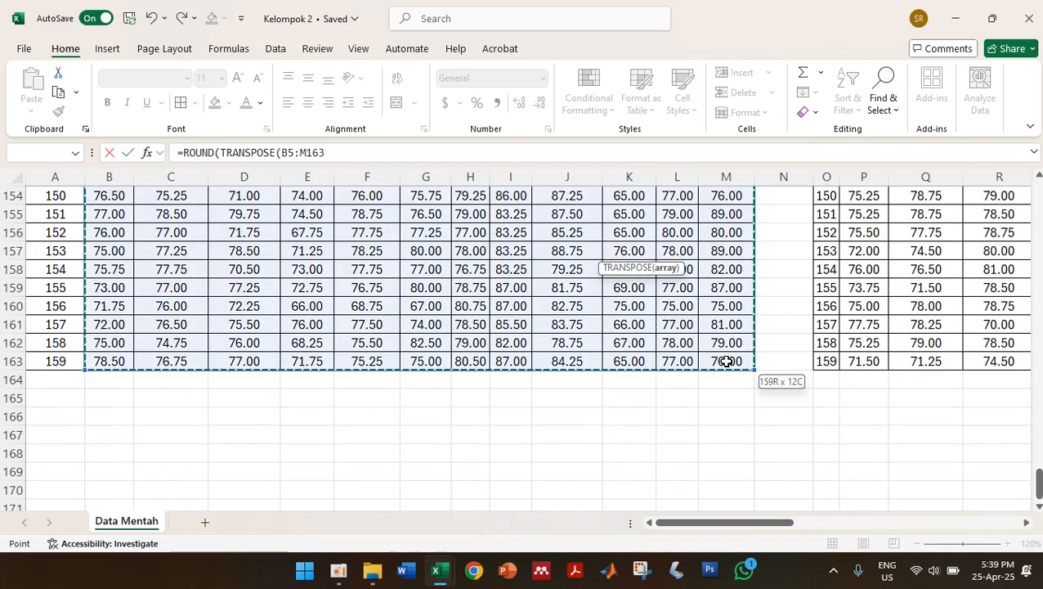
Complete the AT4 formula as =ROUND(TRANSPOSE(B5:M163),2) and enter it
click(376, 155)
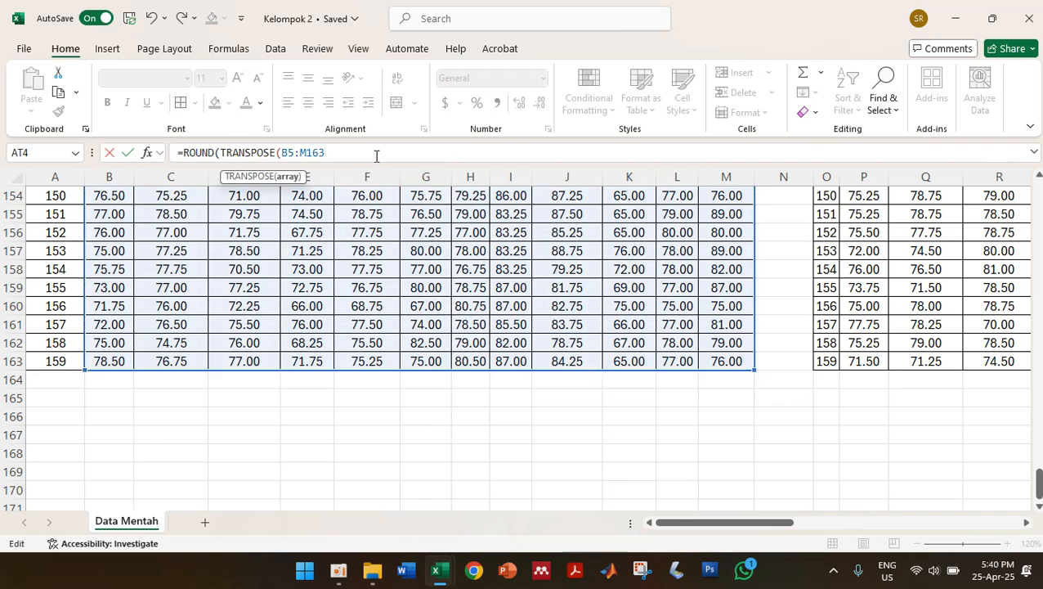
text())
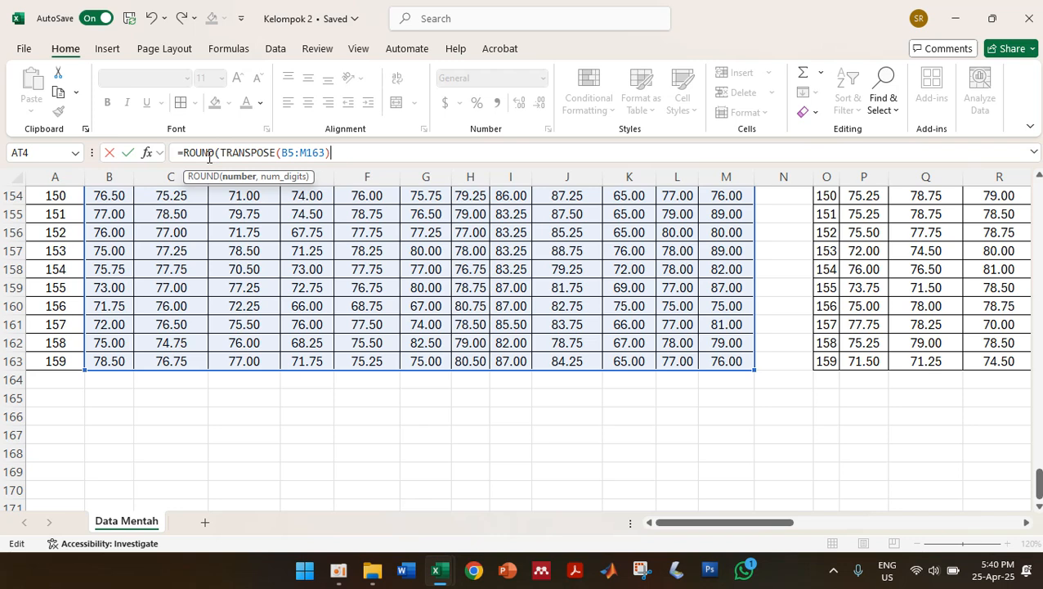
text(,)
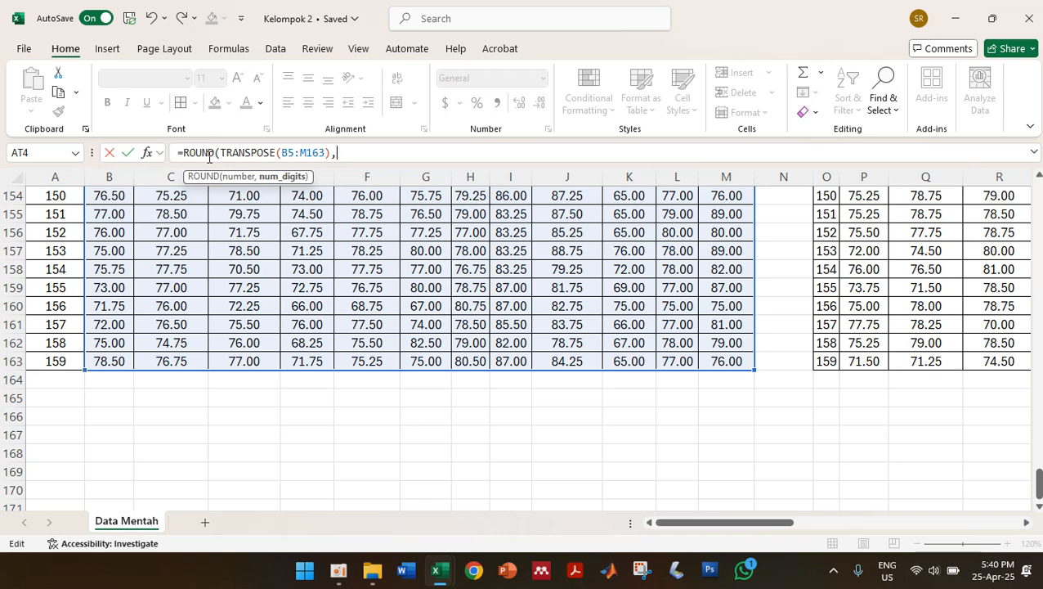
text(2))
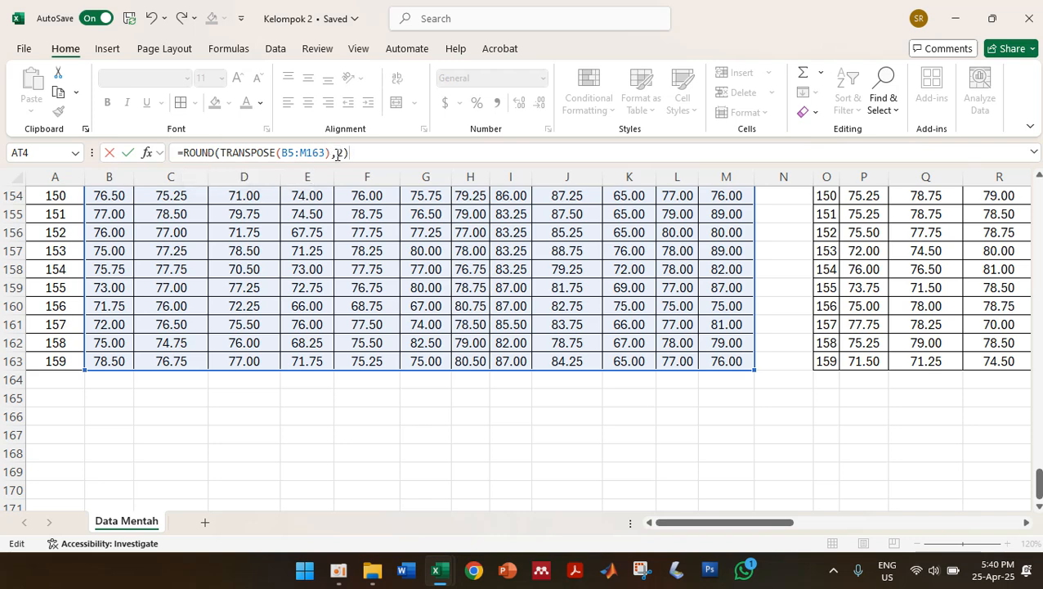
drag(333, 156, 330, 156)
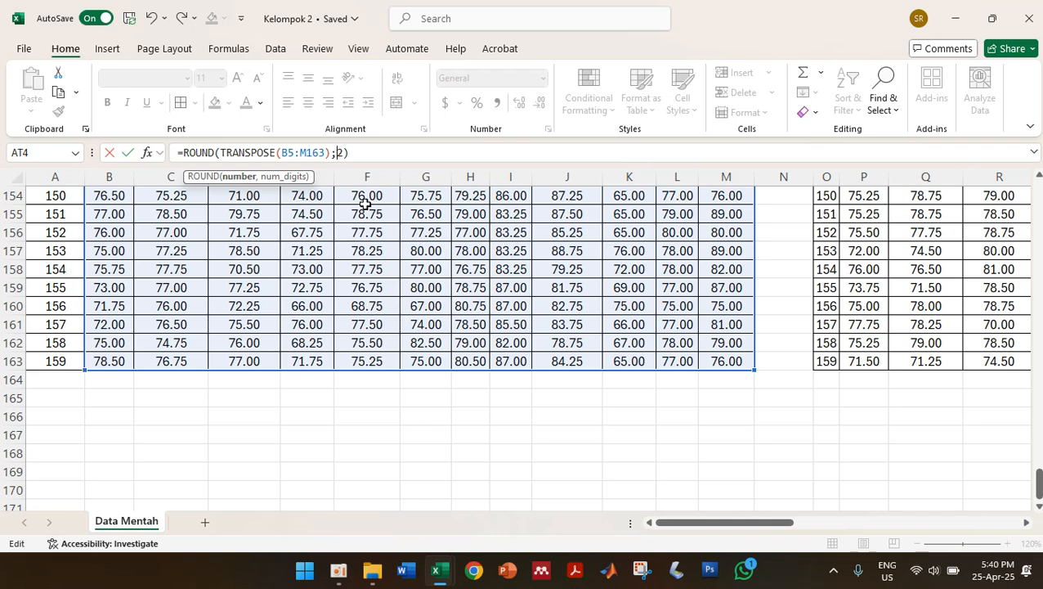
text(,)
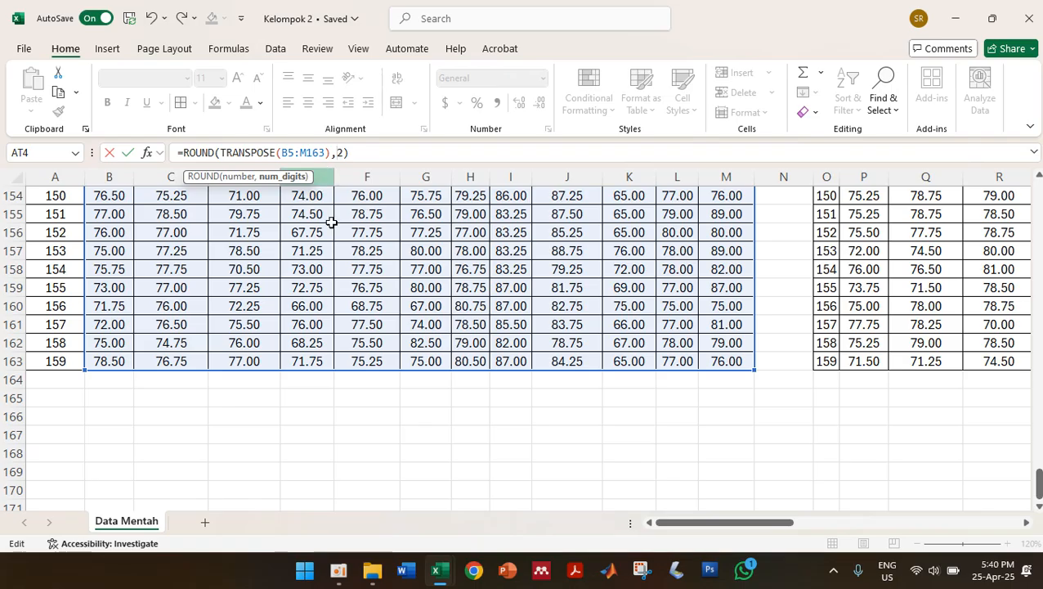
scroll(363, 302, up, 5)
scroll(362, 302, up, 15)
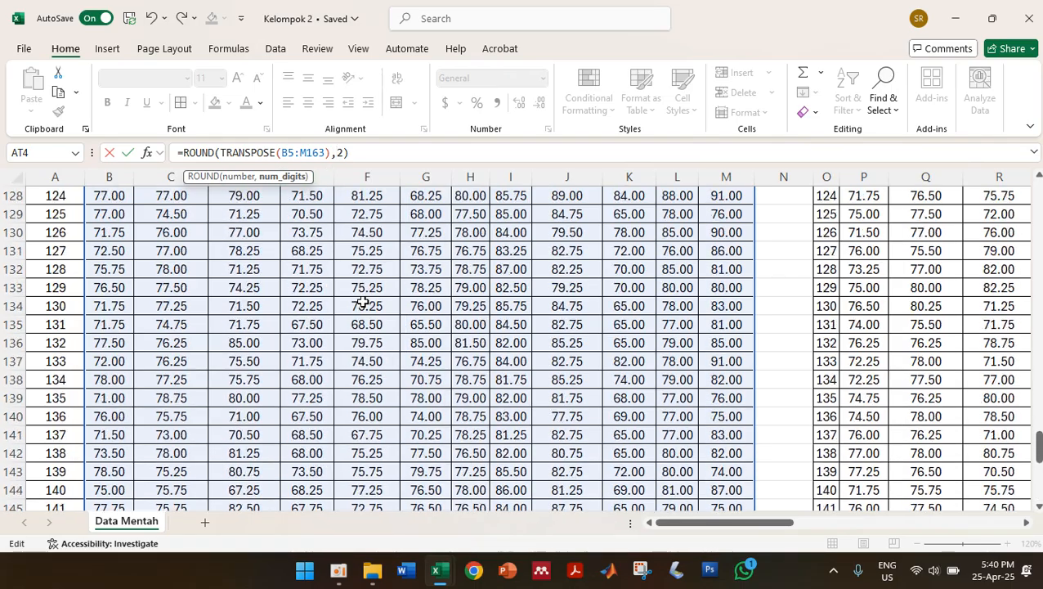
scroll(362, 302, up, 12)
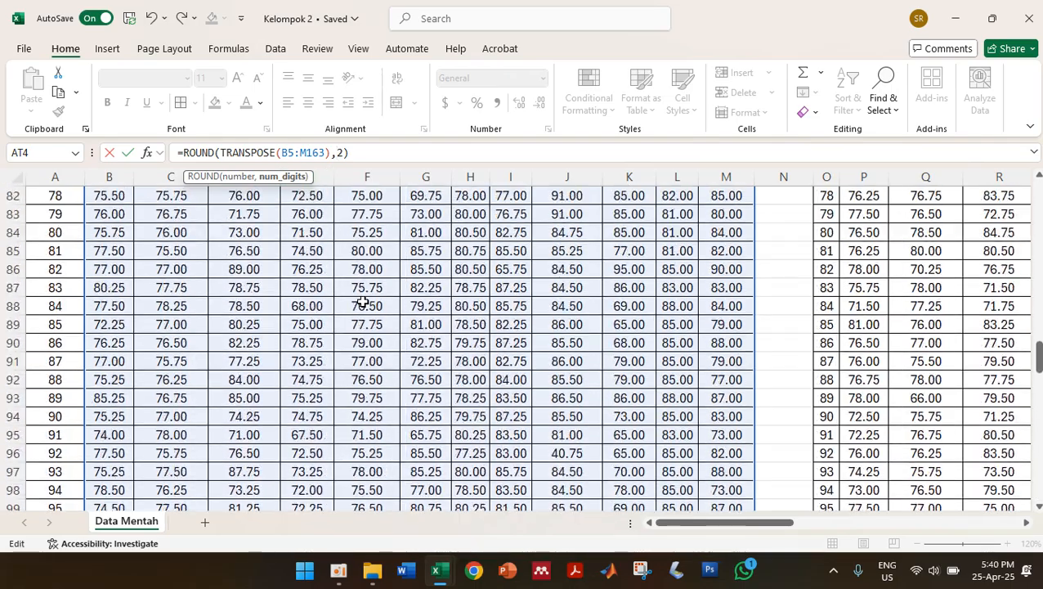
key(Return)
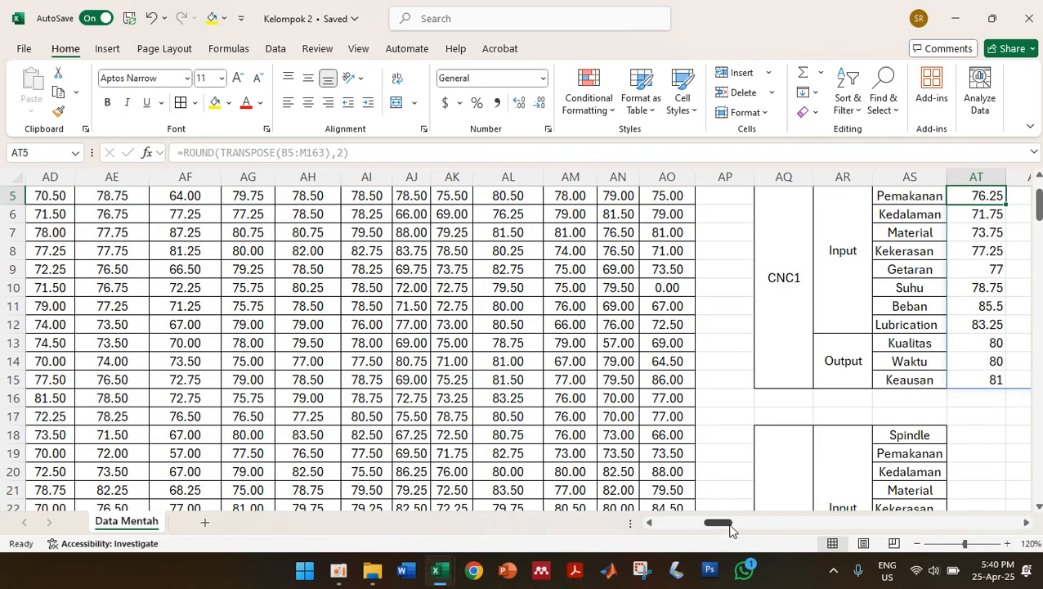
Copy the full formula text from AT4 without changing the cell
drag(729, 524, 759, 528)
scroll(663, 402, up, 2)
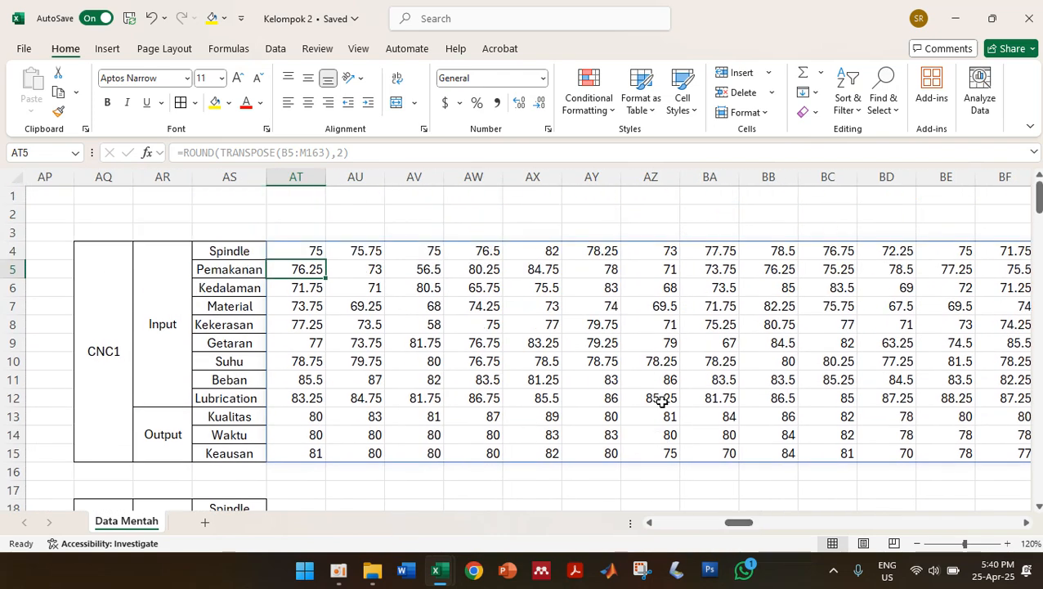
click(301, 252)
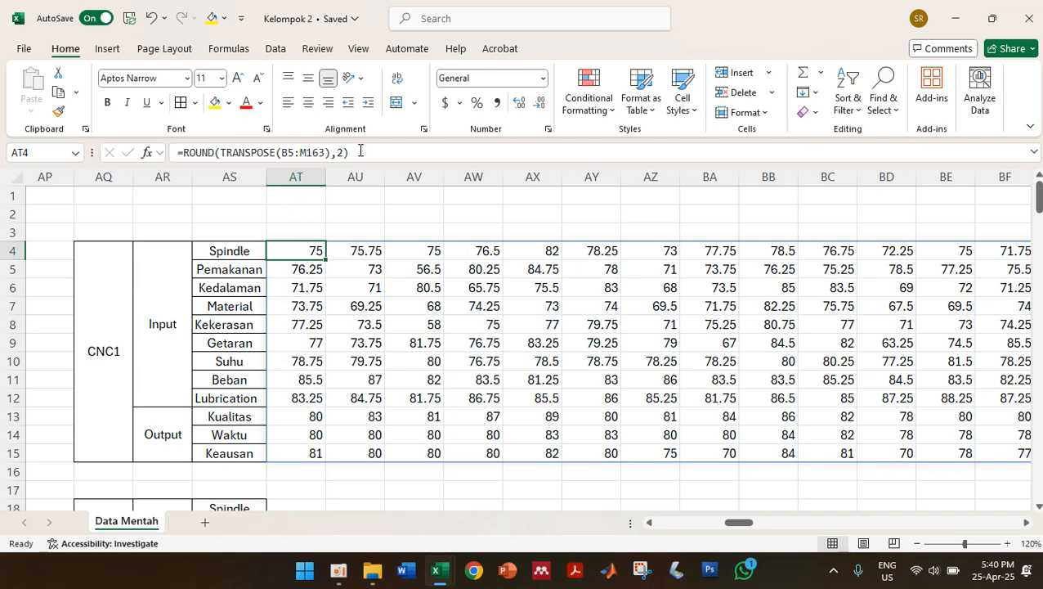
drag(360, 151, 180, 156)
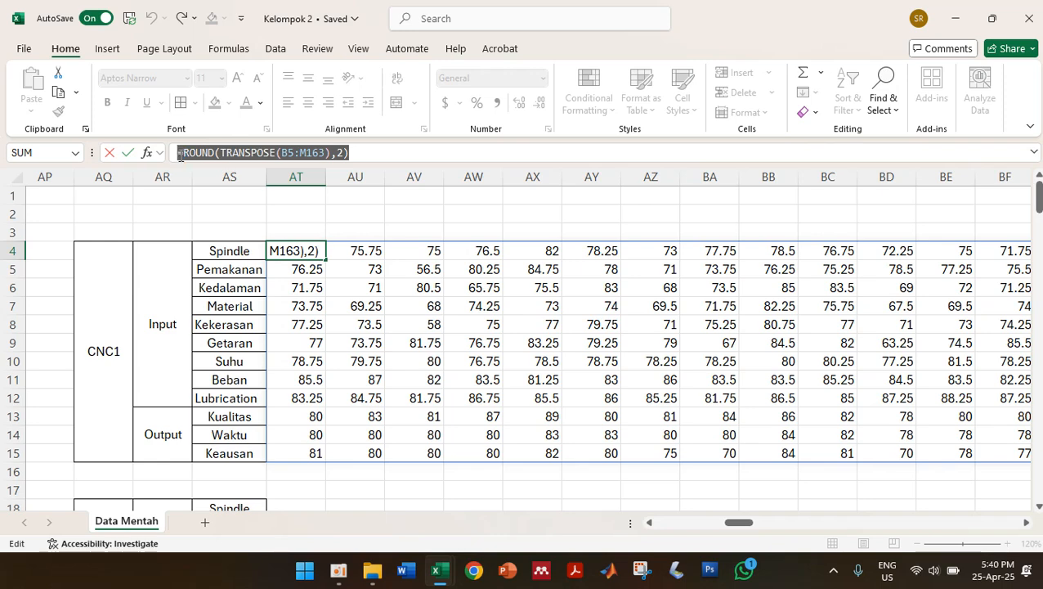
key(ctrl+c)
key(Escape)
scroll(324, 399, down, 2)
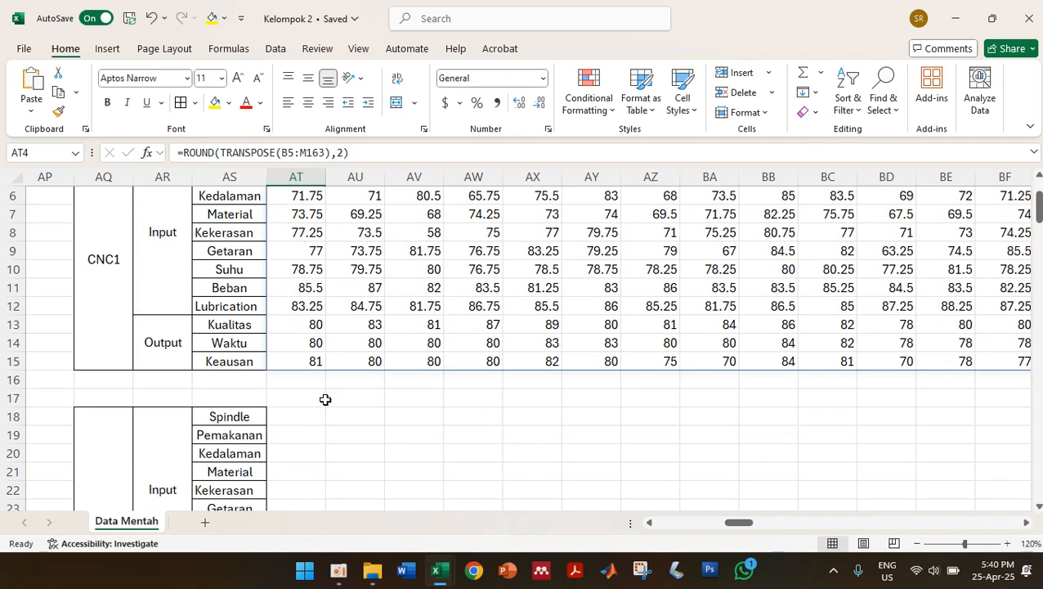
drag(357, 151, 161, 144)
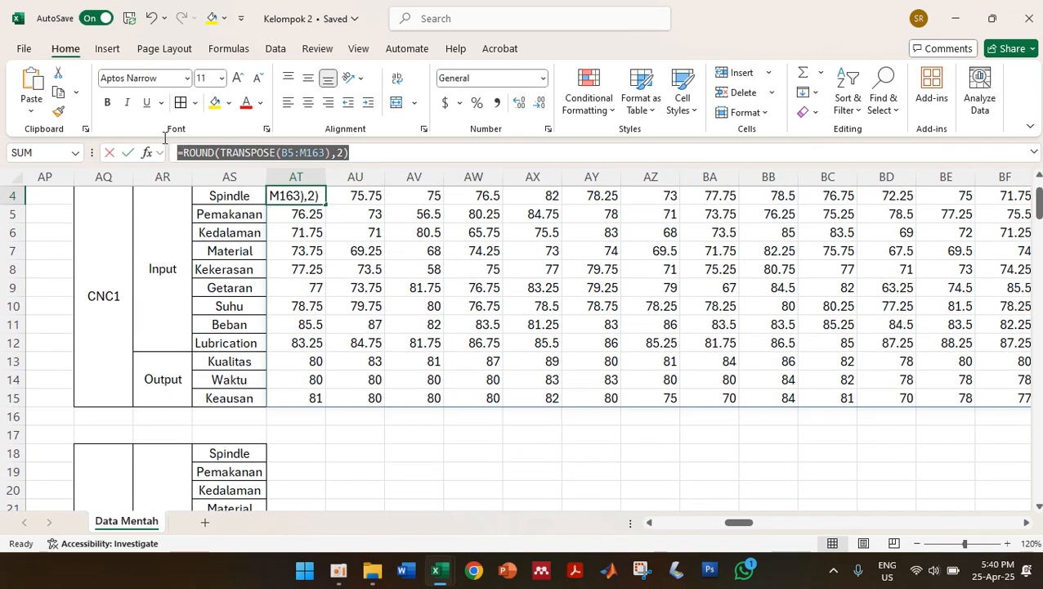
key(ctrl+c)
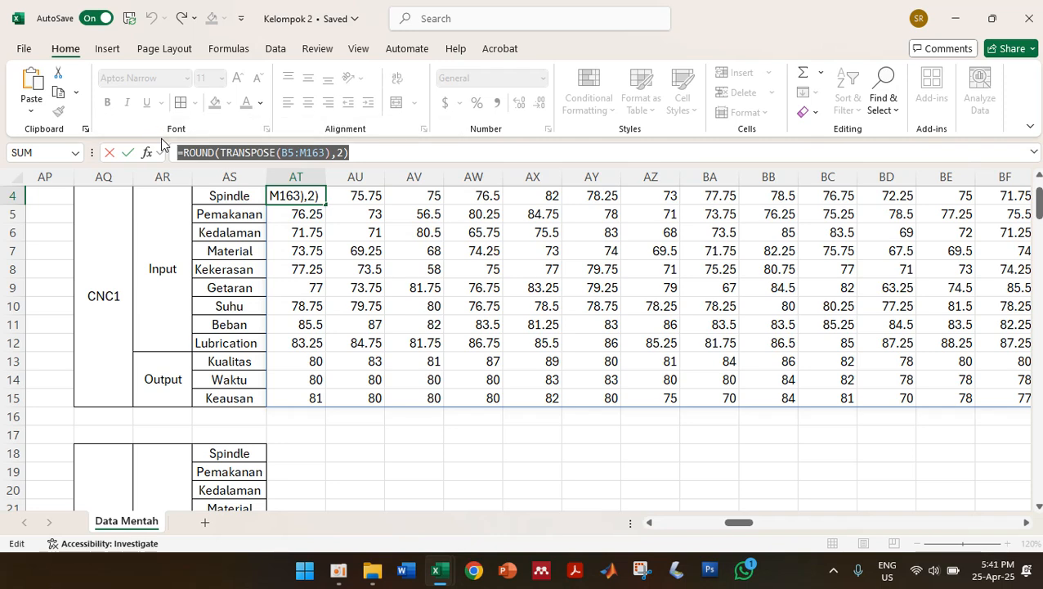
key(Escape)
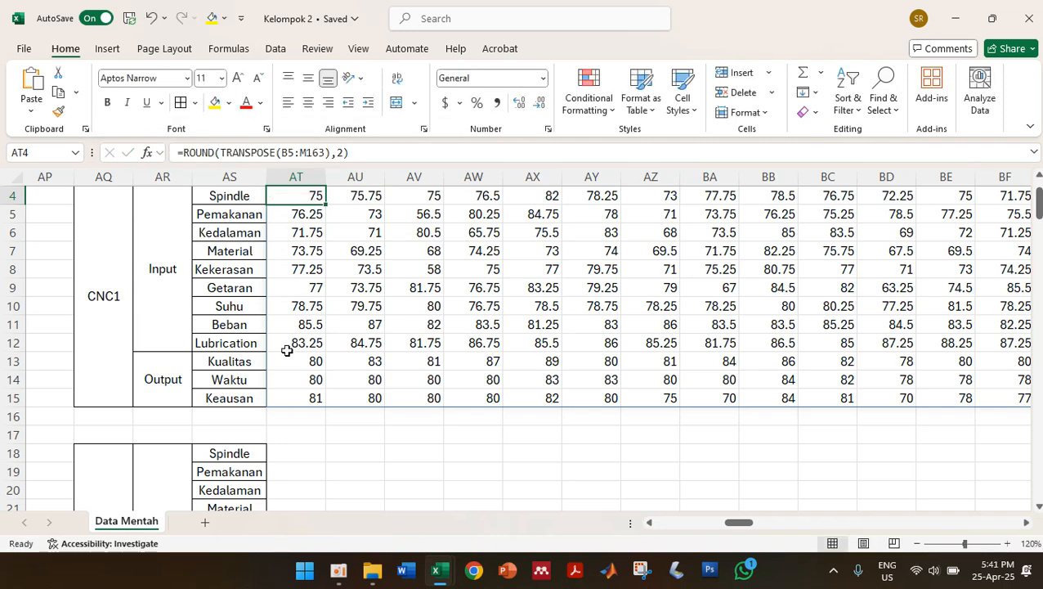
Paste the copied formula text into AT18 beside the CNC2 table's Spindle row
click(293, 456)
click(305, 152)
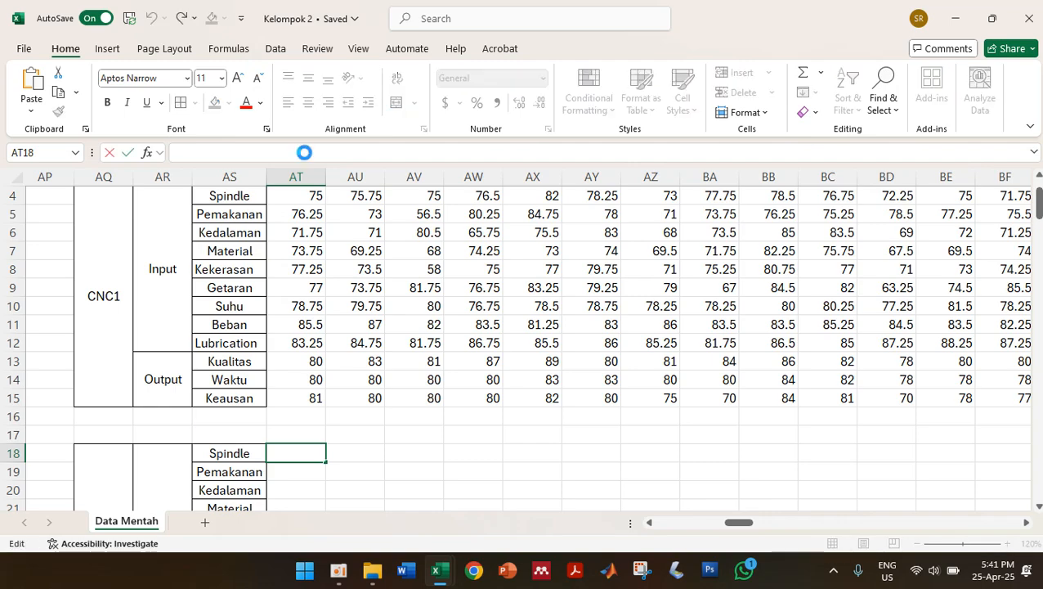
key(ctrl+v)
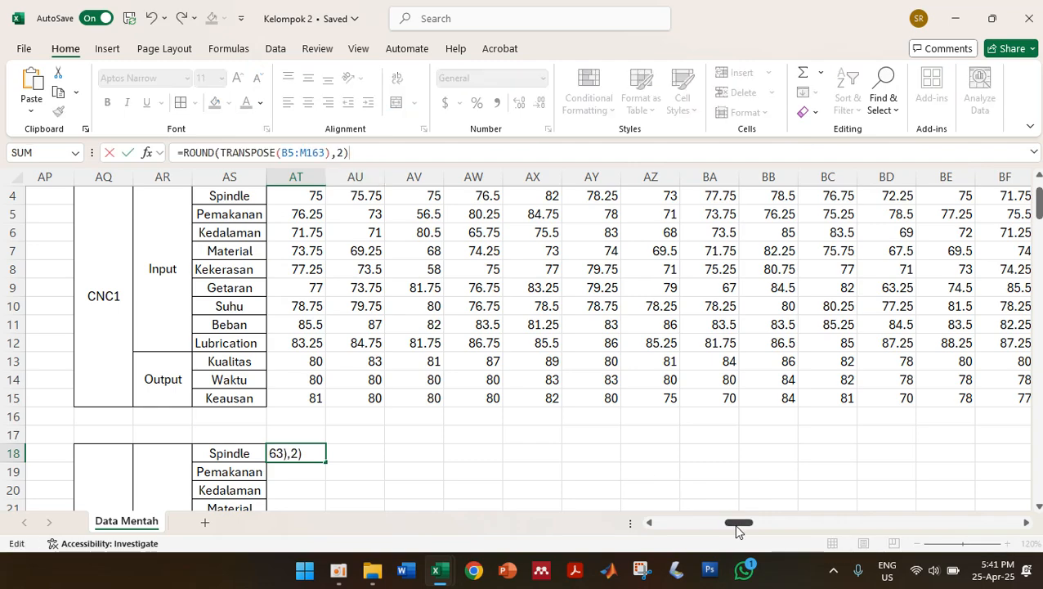
Change the TRANSPOSE range in the AT18 formula to P5:AA163 and enter the formula
drag(733, 524, 687, 527)
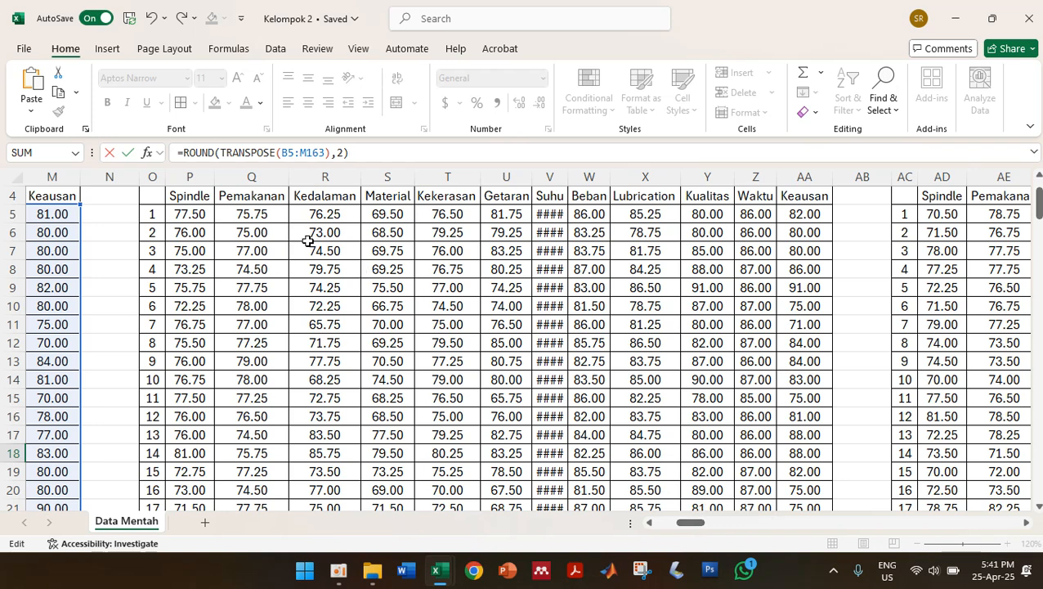
click(291, 153)
key(BackSpace)
text(P)
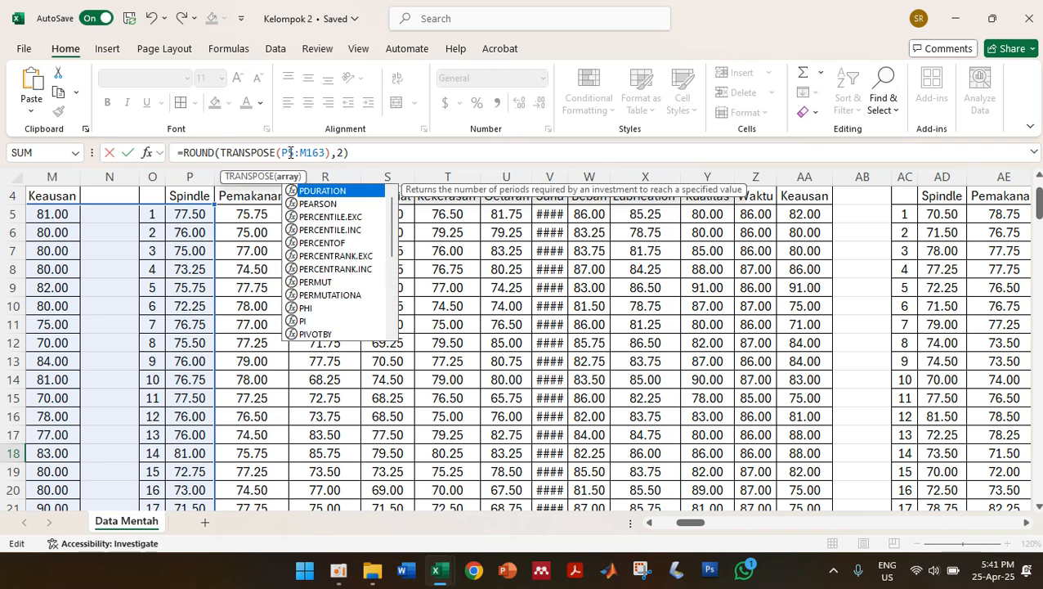
text(5)
click(307, 155)
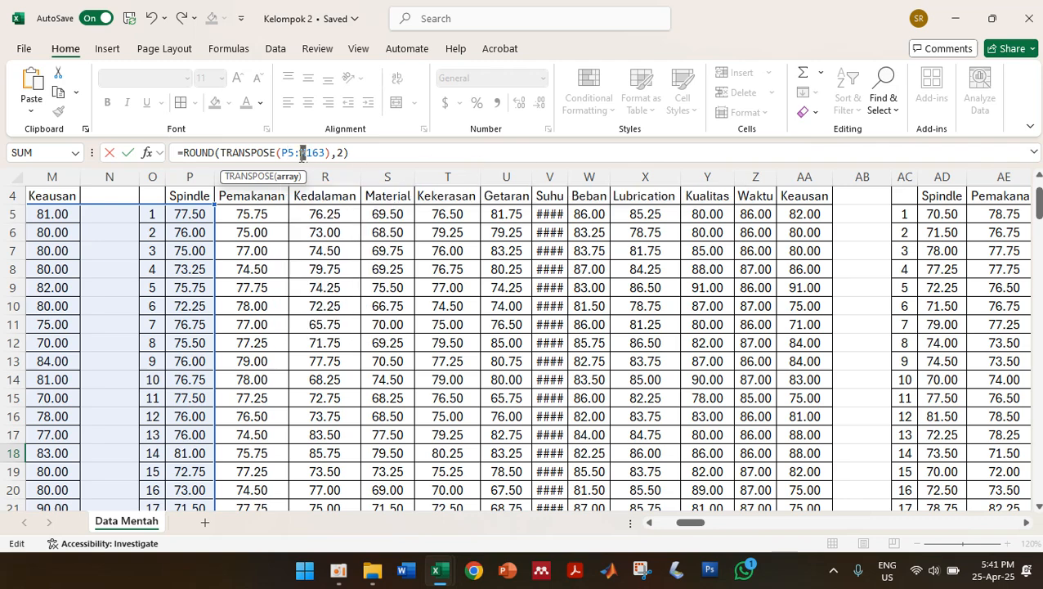
text(AA)
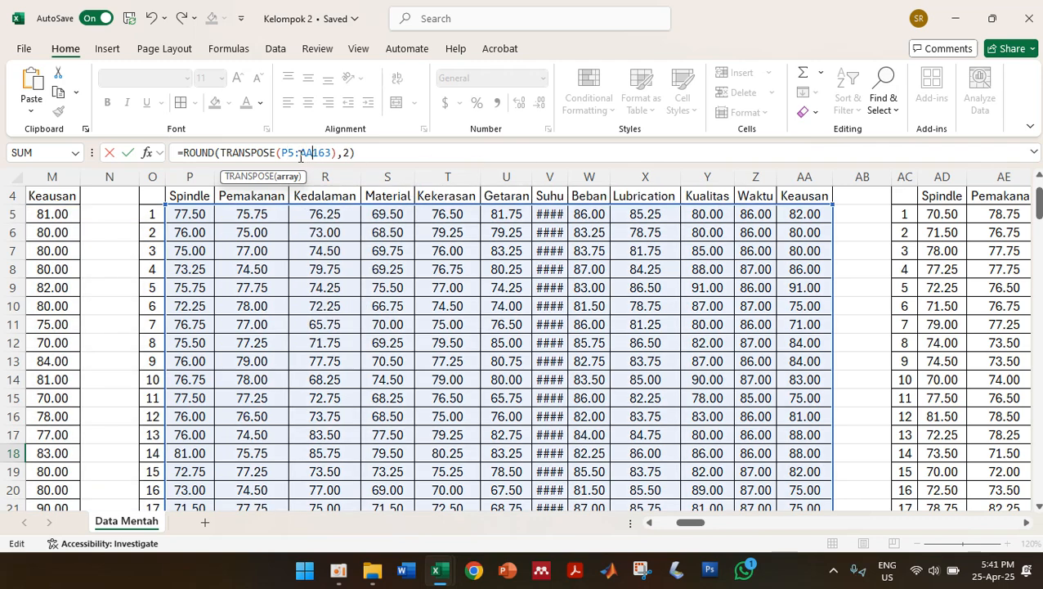
key(Return)
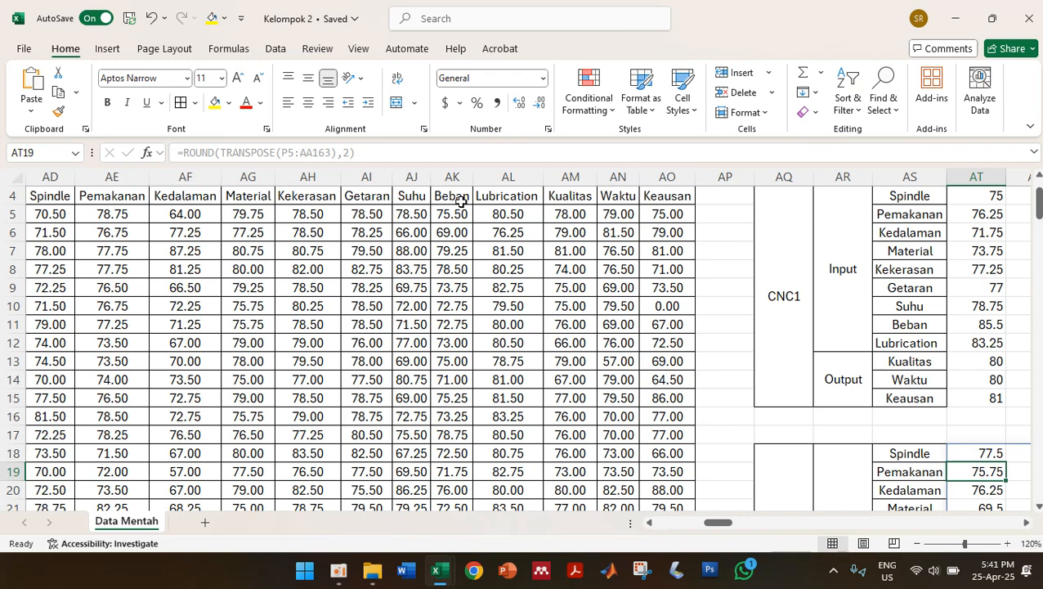
Paste the copied ROUND(TRANSPOSE) formula text into AT32 beside the CNC3 table's Spindle row
drag(718, 522, 734, 522)
scroll(700, 395, down, 6)
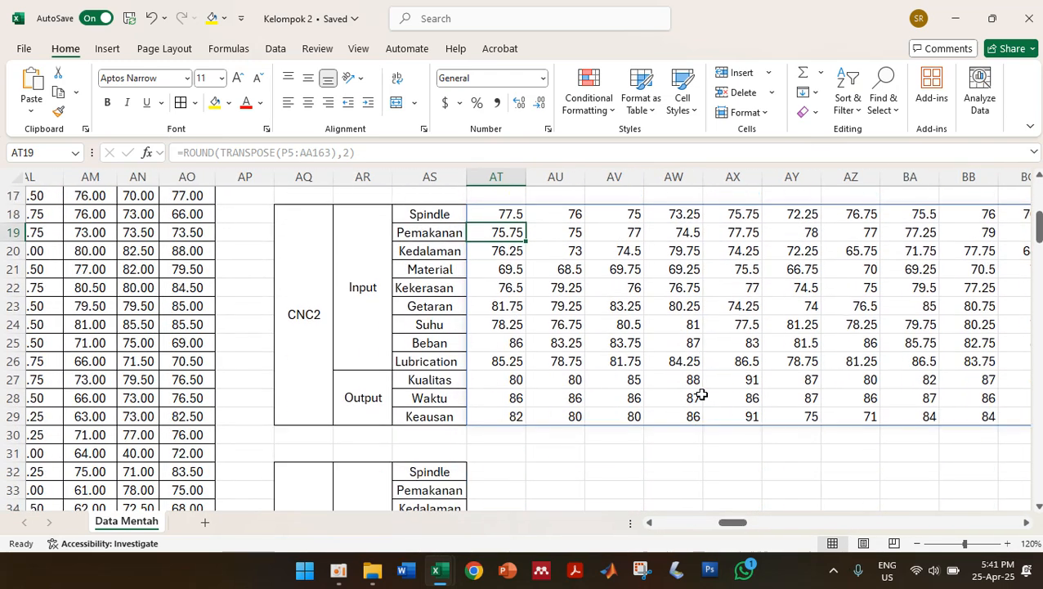
click(504, 399)
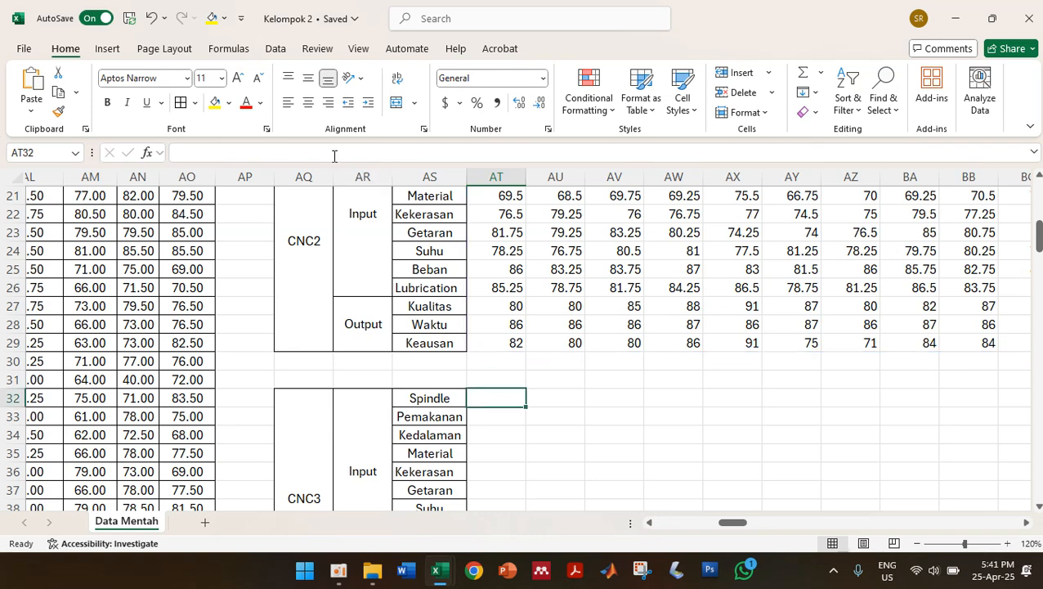
key(ctrl+v)
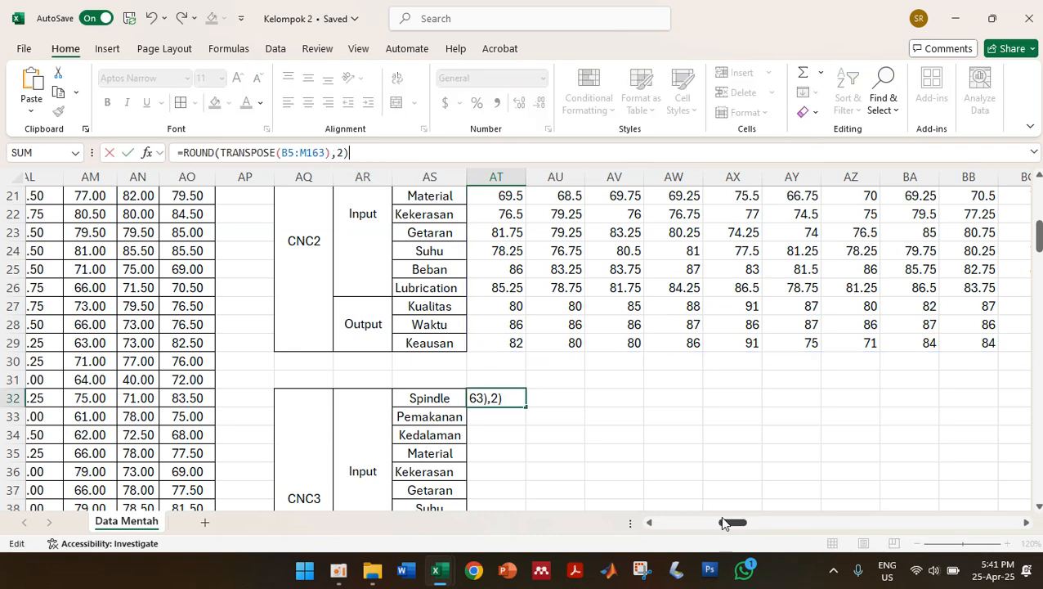
Change the TRANSPOSE range in the AT32 formula to AD5:AO163 and enter the formula
click(730, 524)
drag(729, 526, 708, 525)
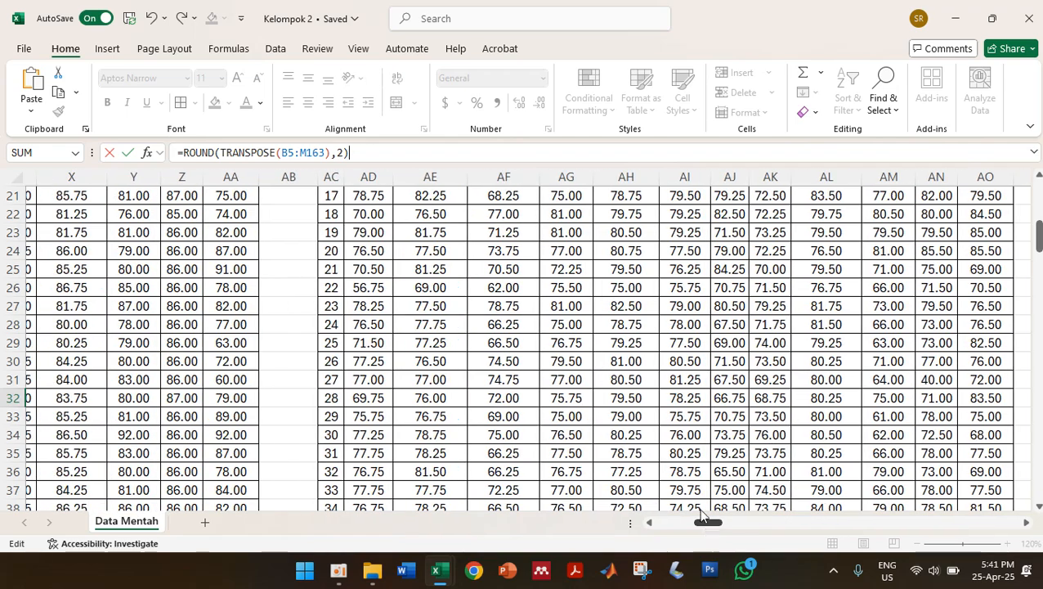
scroll(711, 352, up, 7)
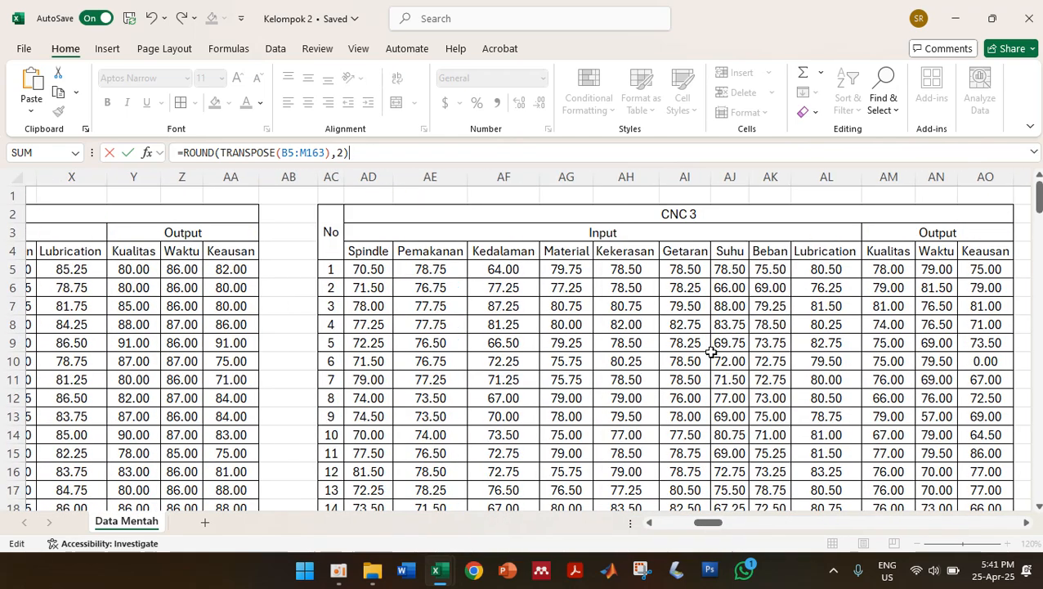
click(286, 152)
text(ad)
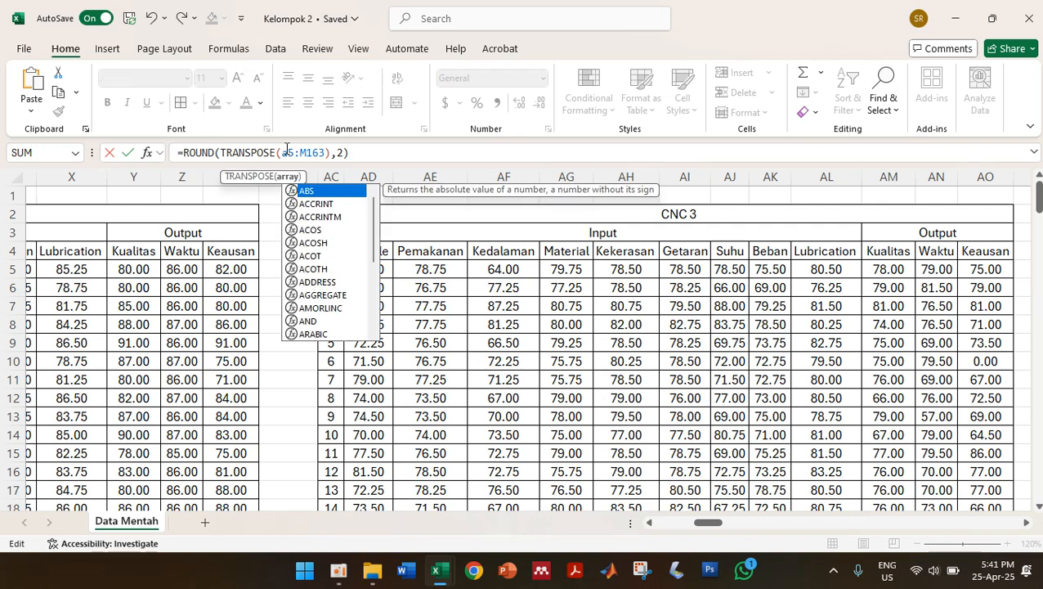
key(BackSpace)
key(BackSpace)
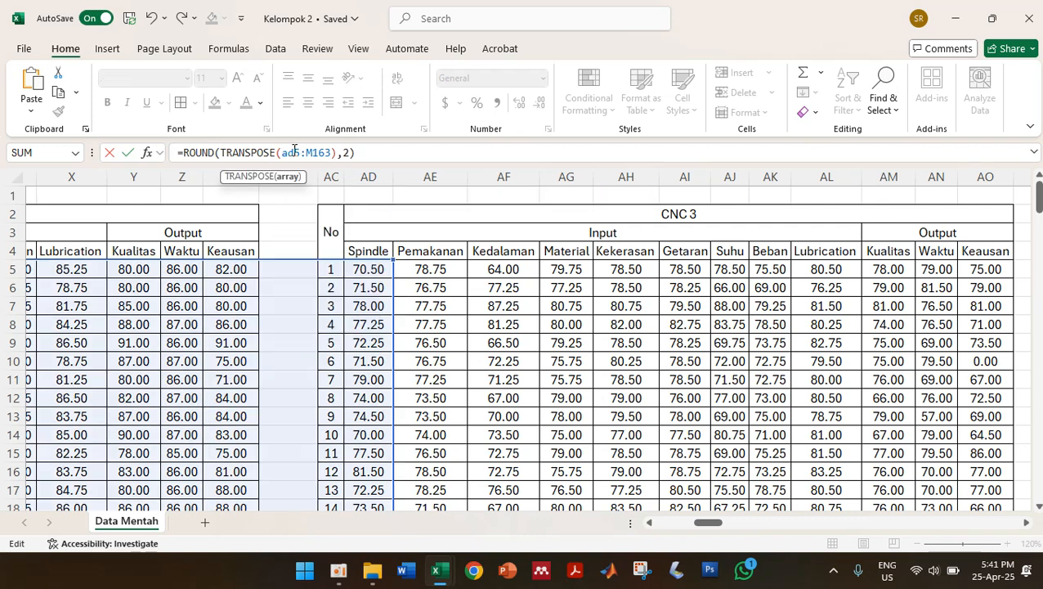
text(AD)
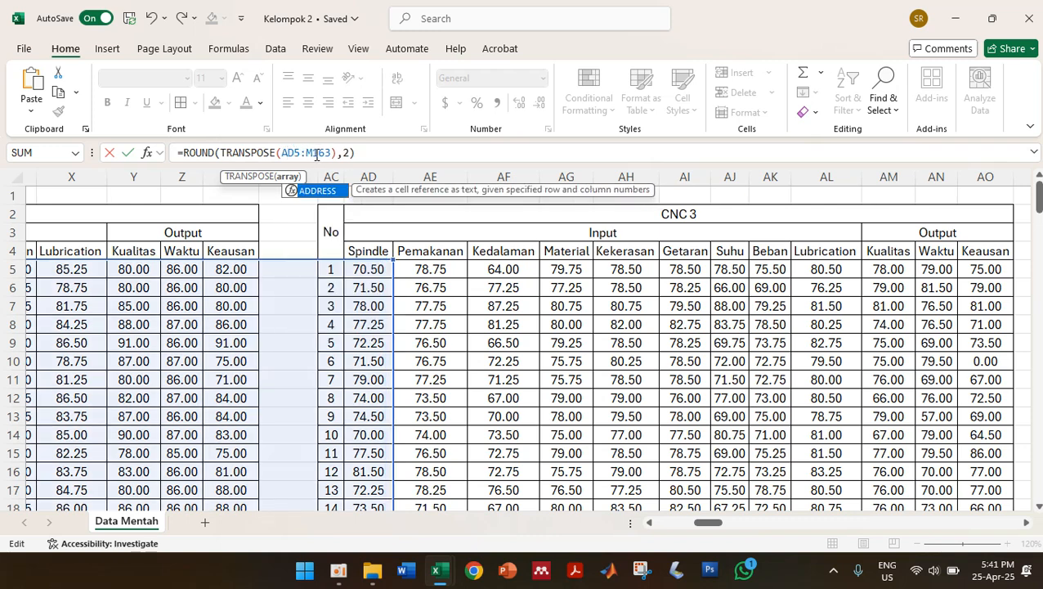
click(310, 152)
key(BackSpace)
text(AO)
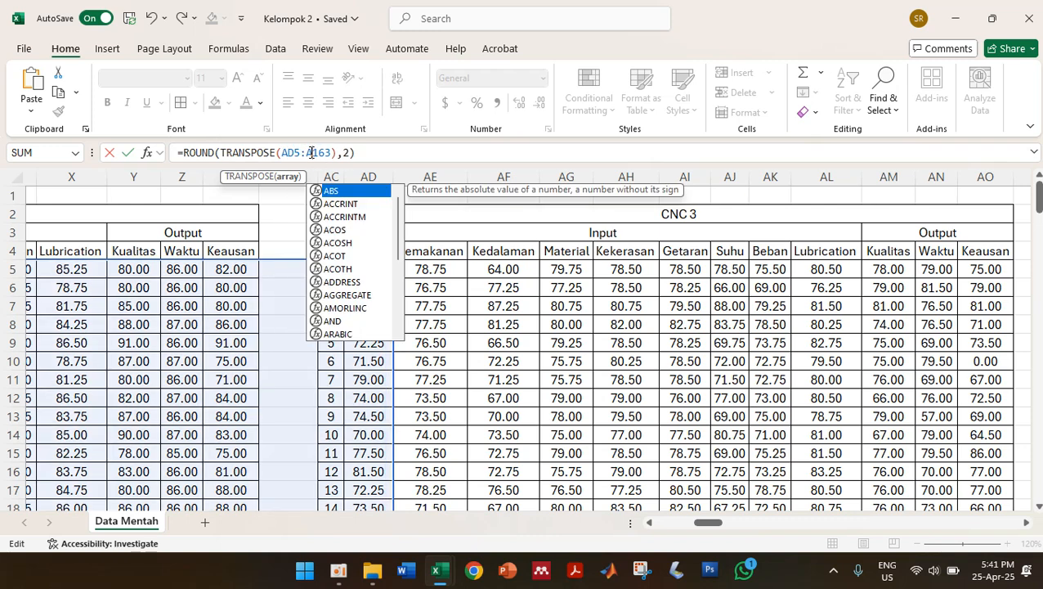
key(Return)
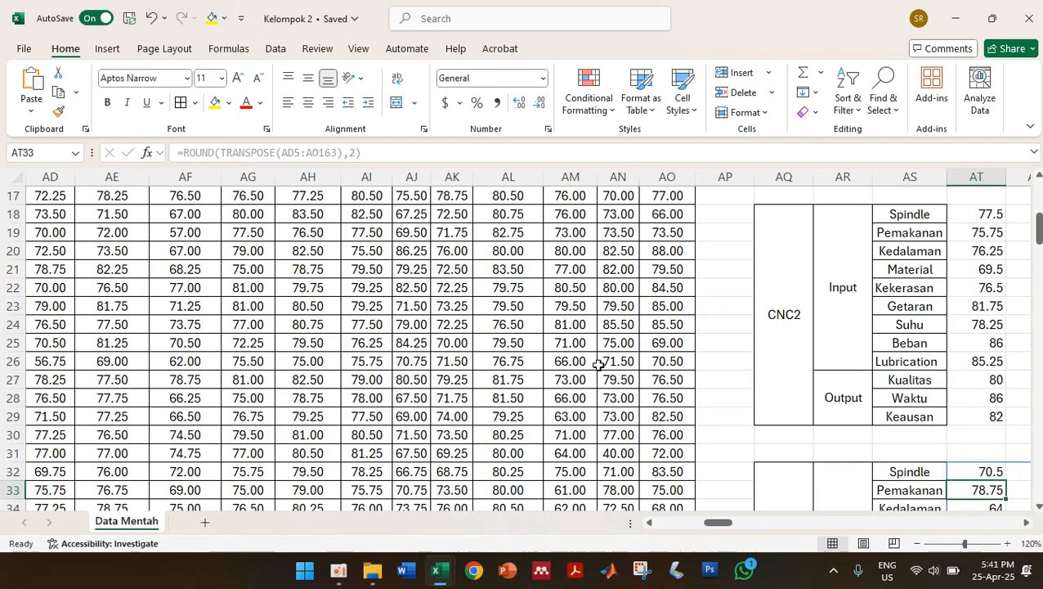
Select columns AT through GV and autofit their widths to the transposed data
drag(713, 522, 1024, 527)
click(544, 175)
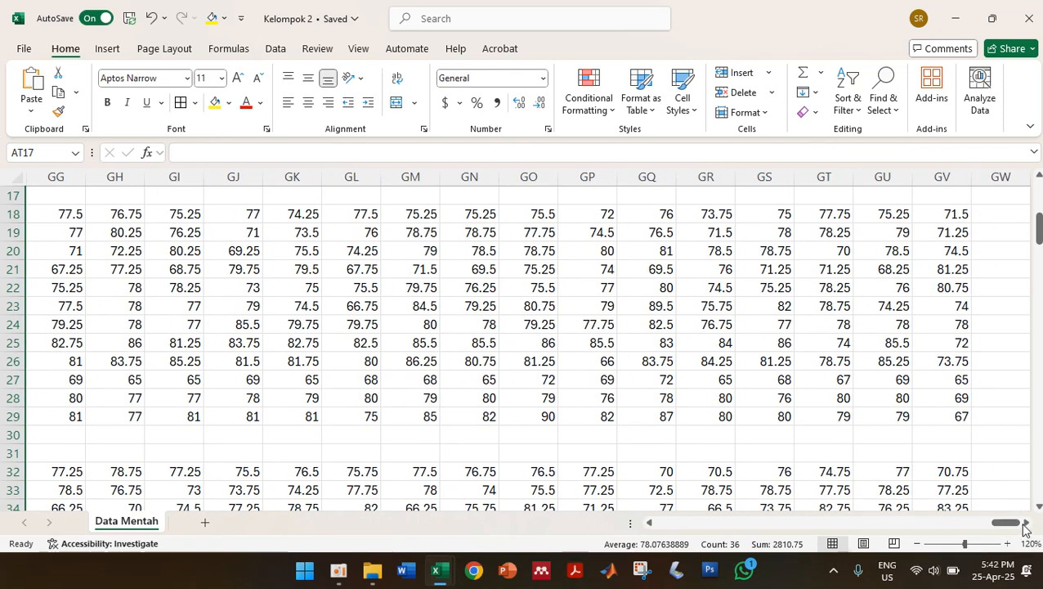
shift+click(945, 176)
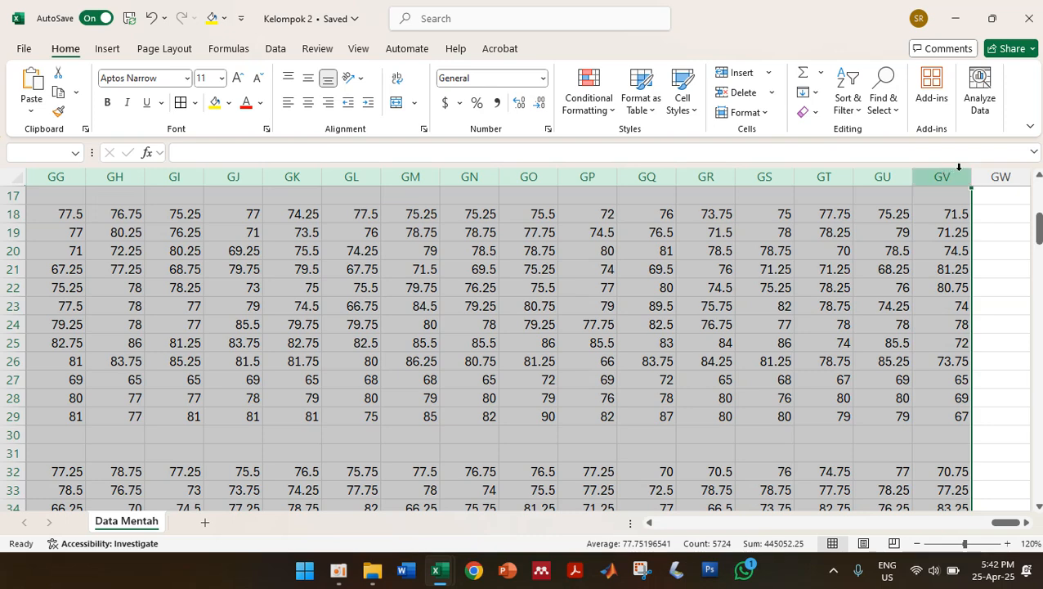
double_click(970, 177)
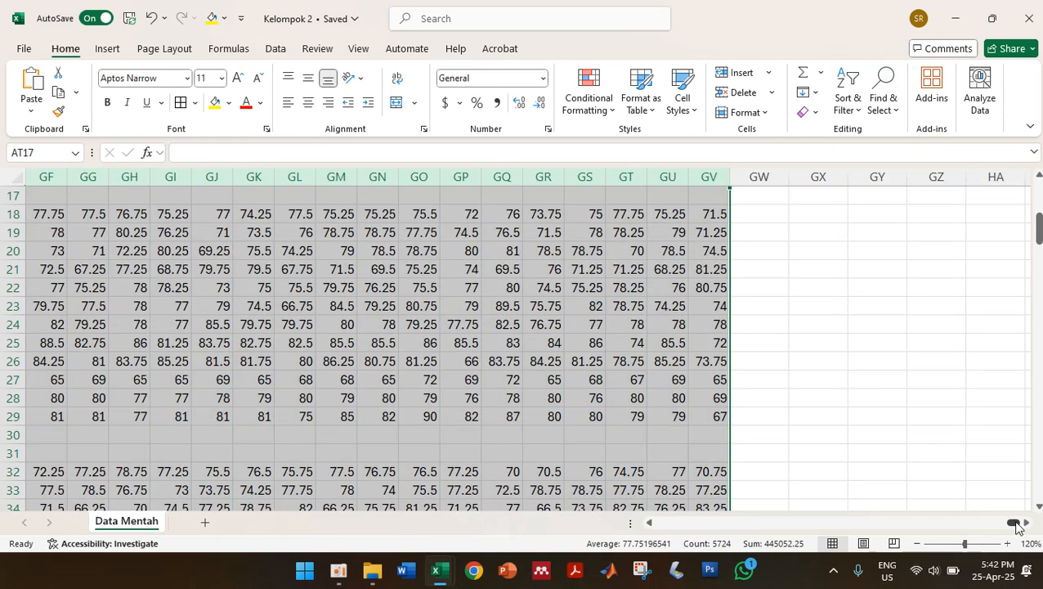
Hide columns AU through GU so only the first and last data columns remain beside the variable tables
drag(1013, 524, 1024, 524)
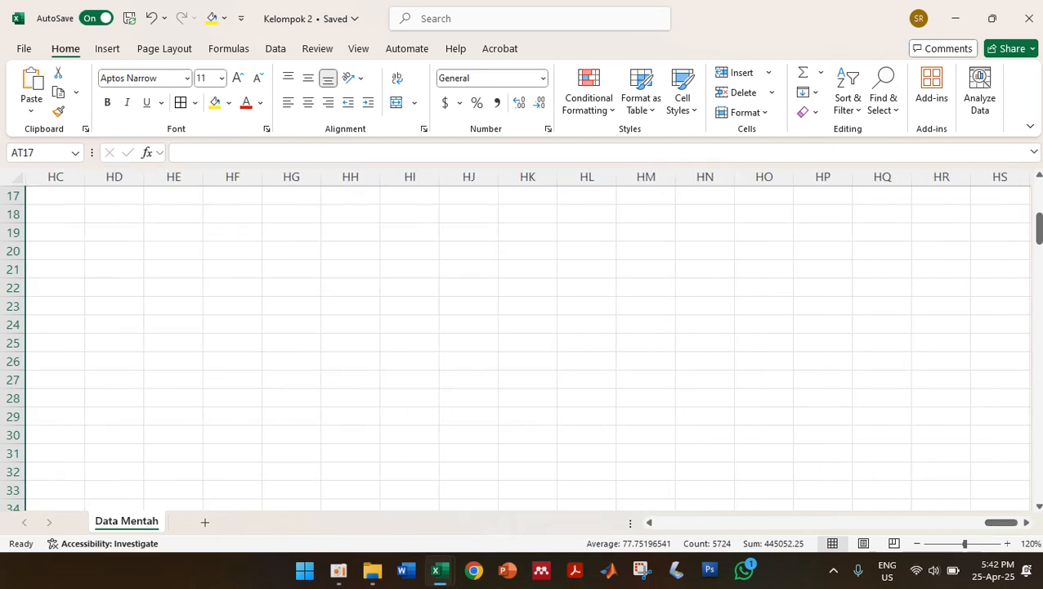
drag(1038, 229, 1039, 196)
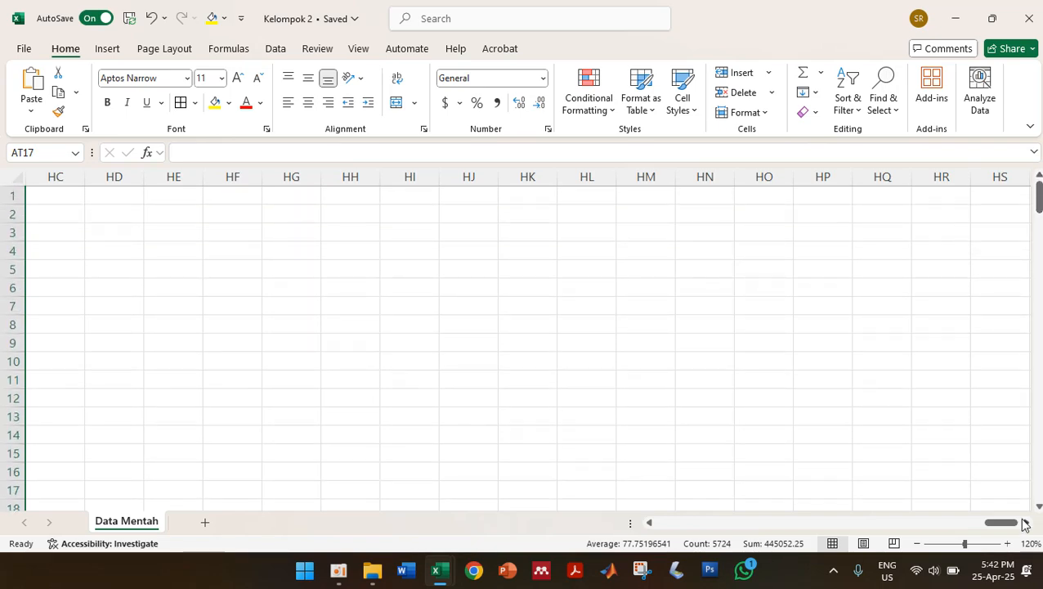
drag(1014, 523, 977, 533)
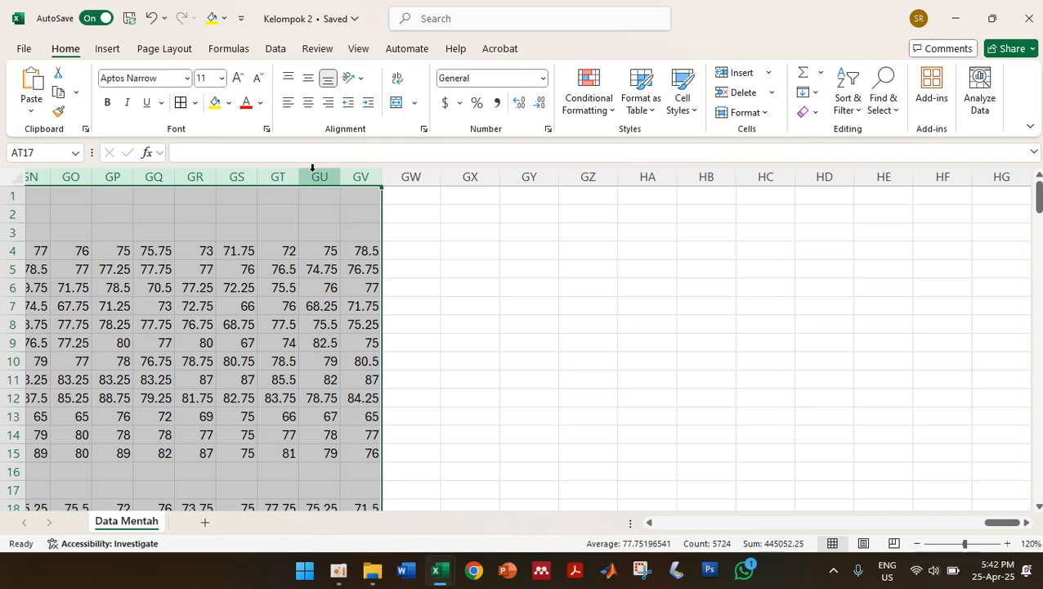
click(365, 173)
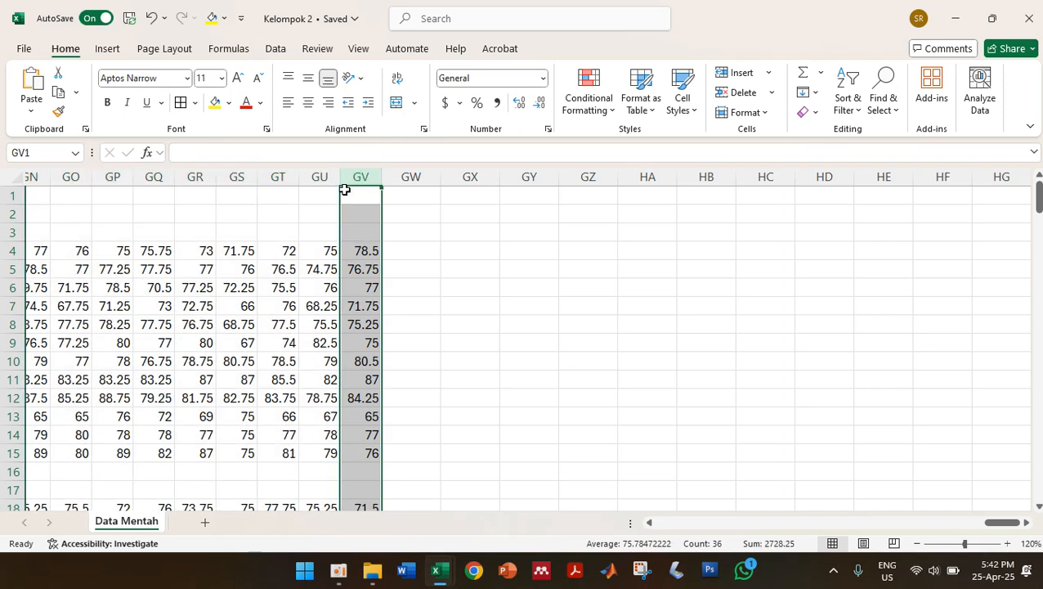
click(319, 177)
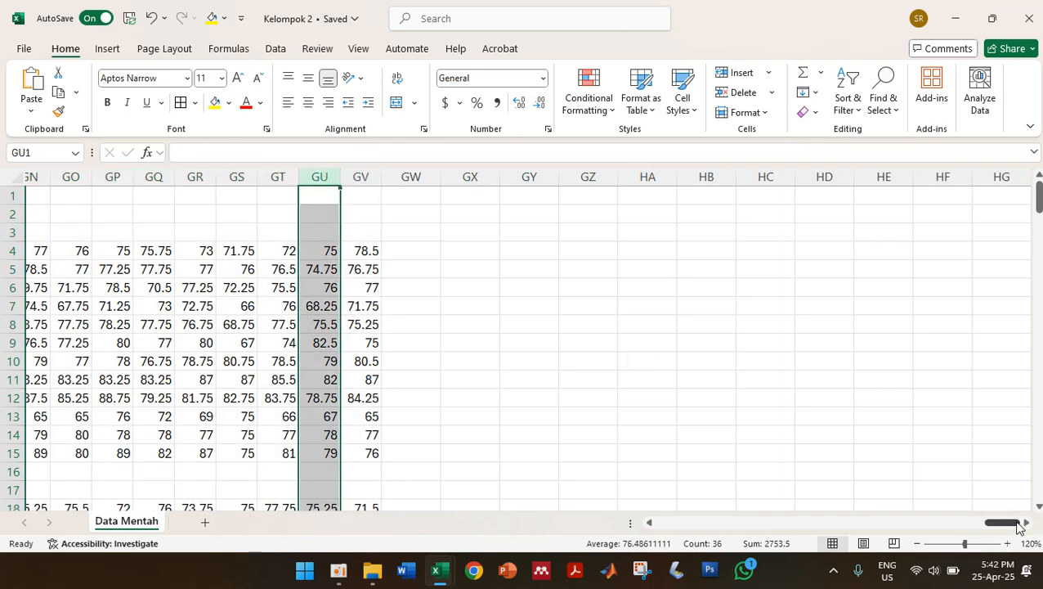
drag(1018, 527, 752, 530)
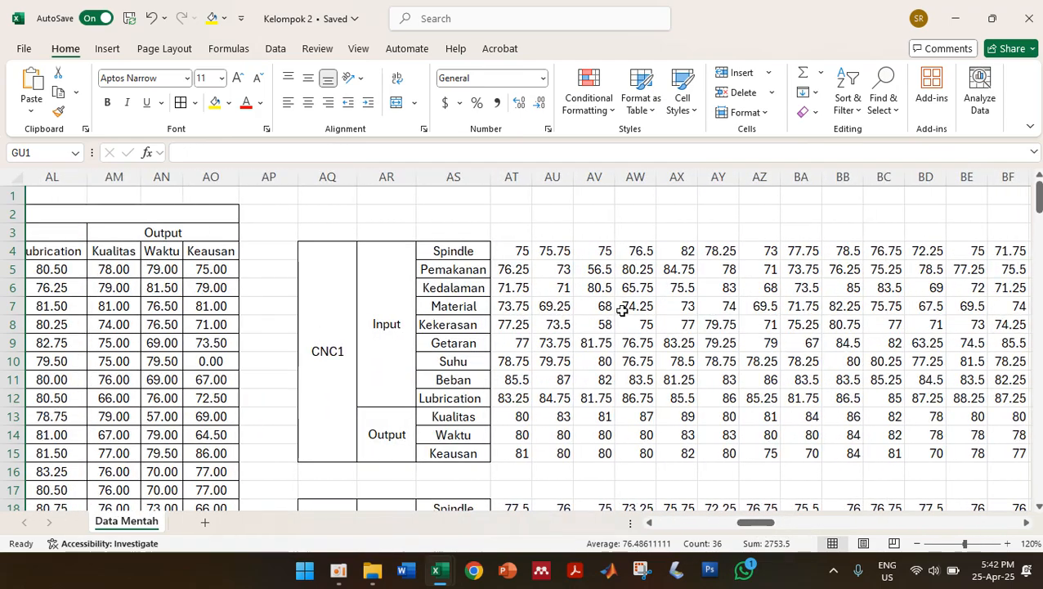
shift+click(554, 177)
right_click(555, 178)
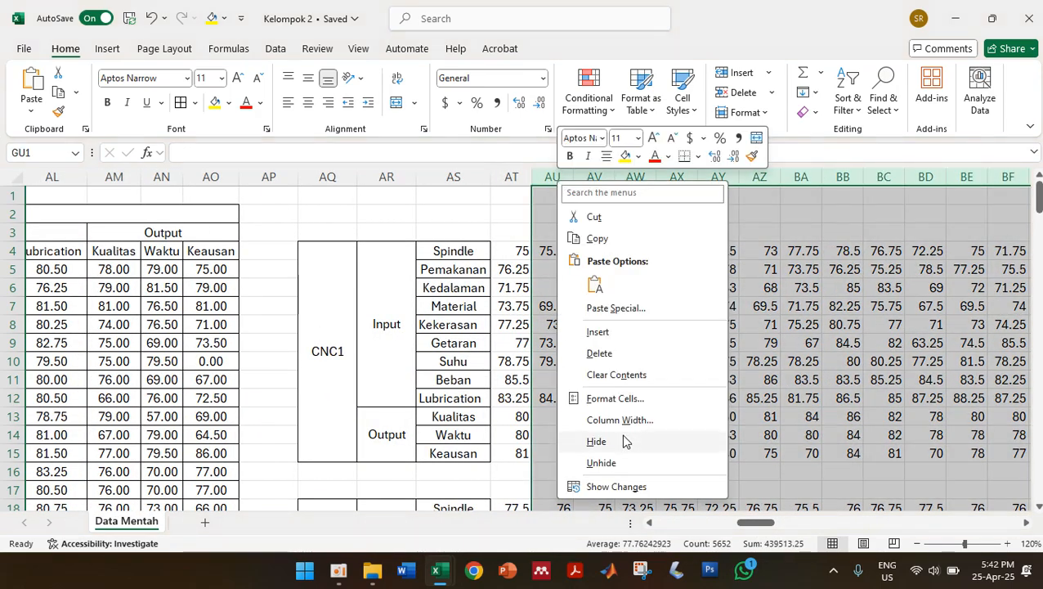
click(624, 438)
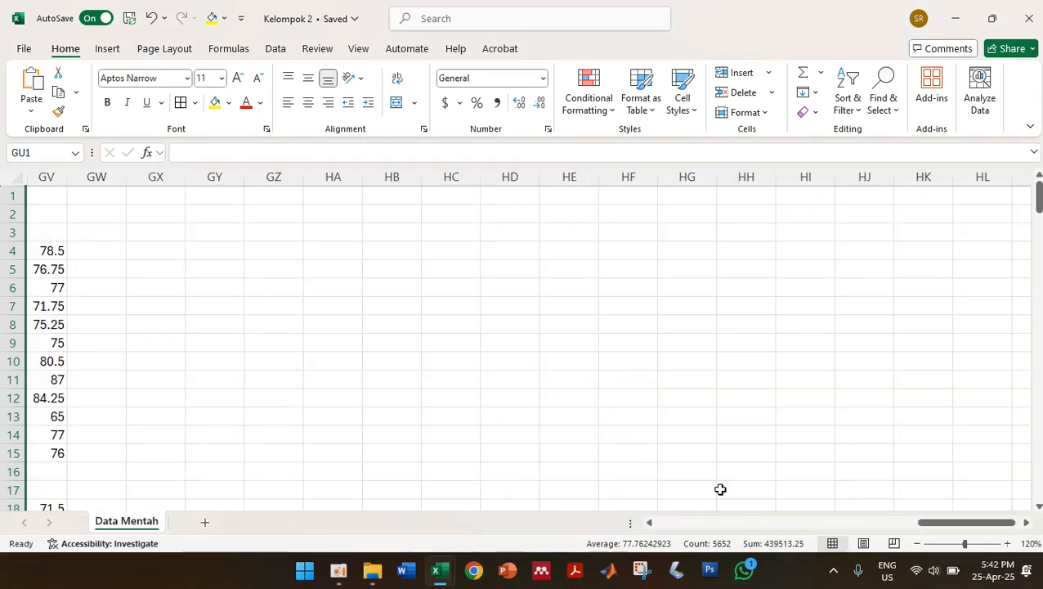
Apply all borders to the CNC1 table from the Spindle label in AS4 to the last value in GV15
drag(947, 530, 882, 529)
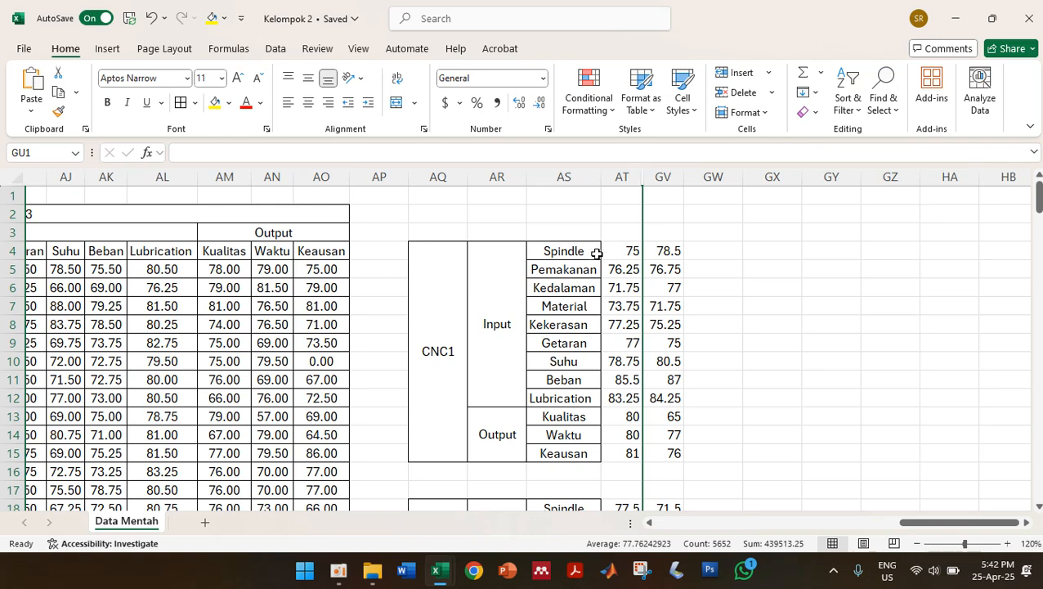
drag(590, 247, 673, 453)
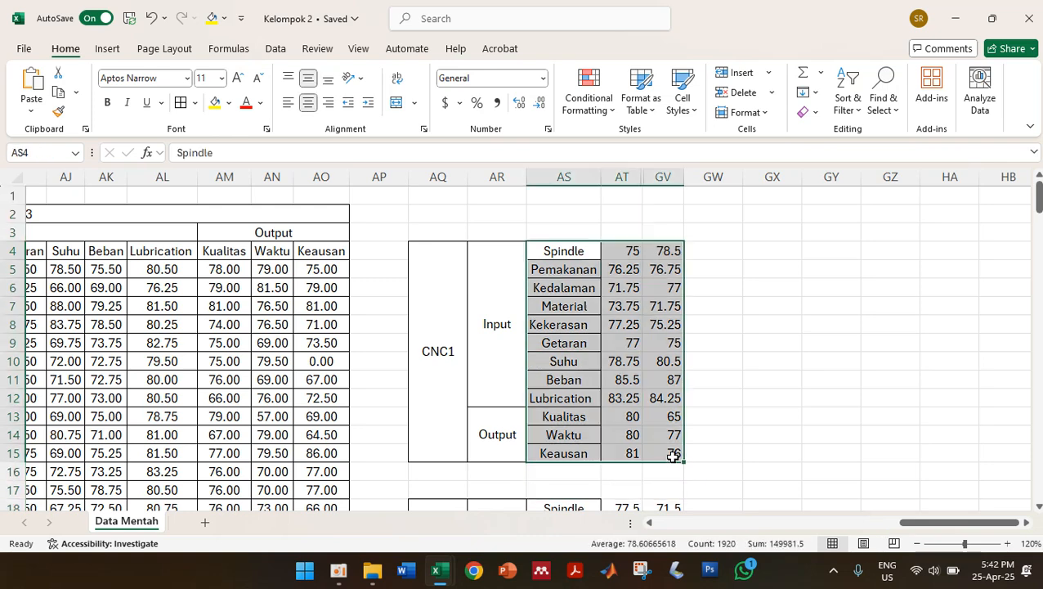
click(183, 104)
Apply all borders to the CNC2 table's labels and data, AS18 to GV29
scroll(477, 255, down, 2)
scroll(478, 254, down, 5)
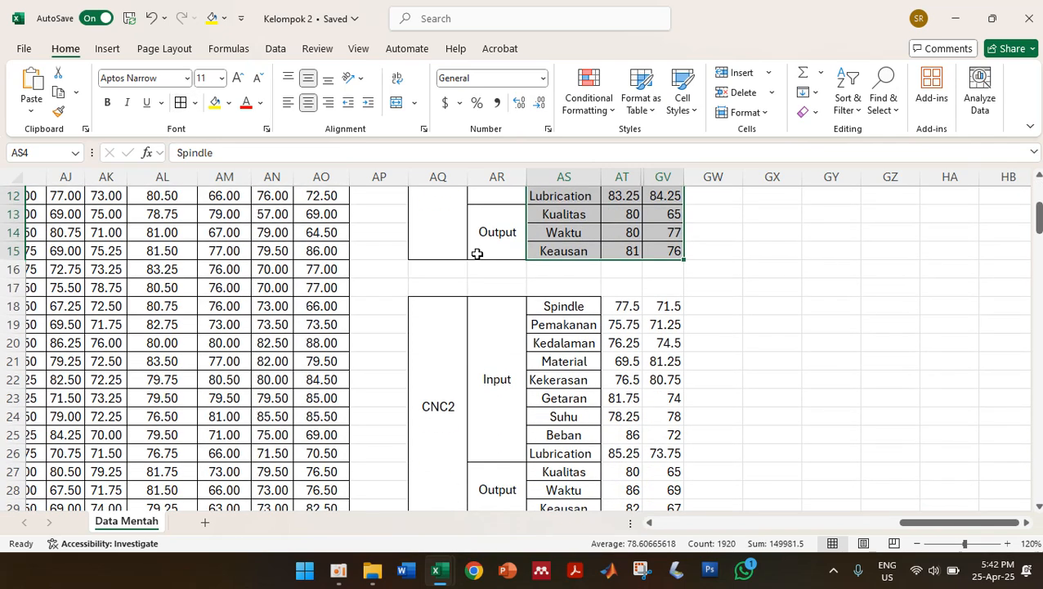
scroll(477, 254, up, 2)
drag(556, 204, 667, 413)
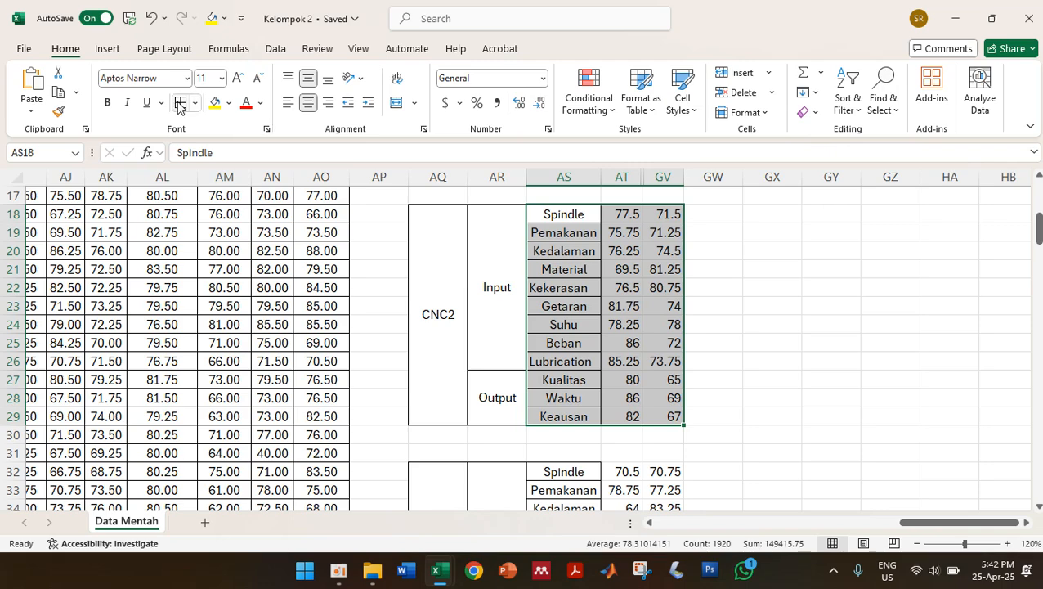
Apply all borders to the CNC3 table's labels and data, AS32 to GV43
scroll(447, 323, down, 7)
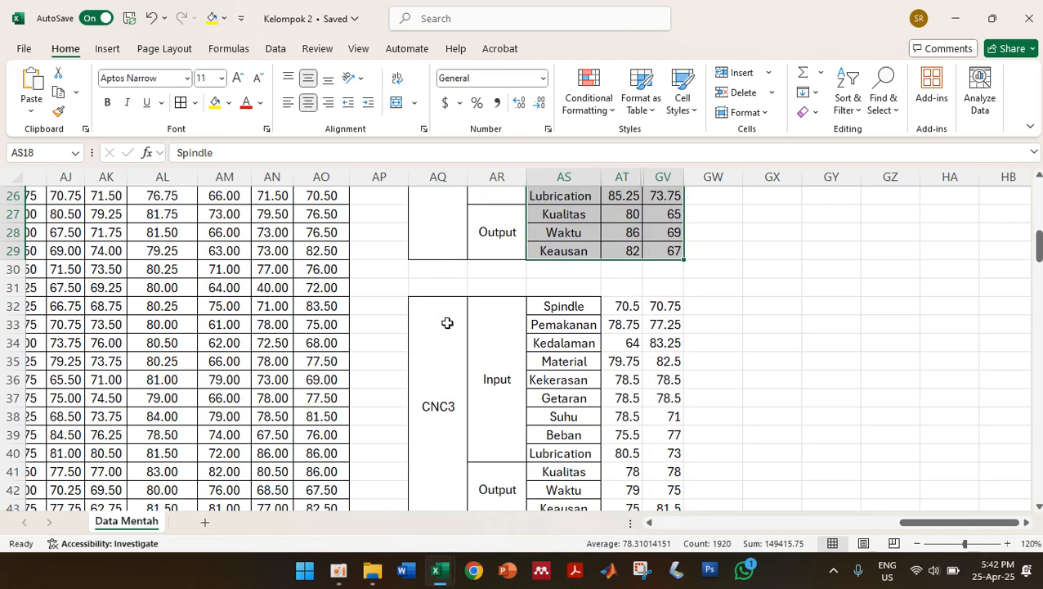
scroll(447, 323, up, 1)
scroll(447, 323, up, 3)
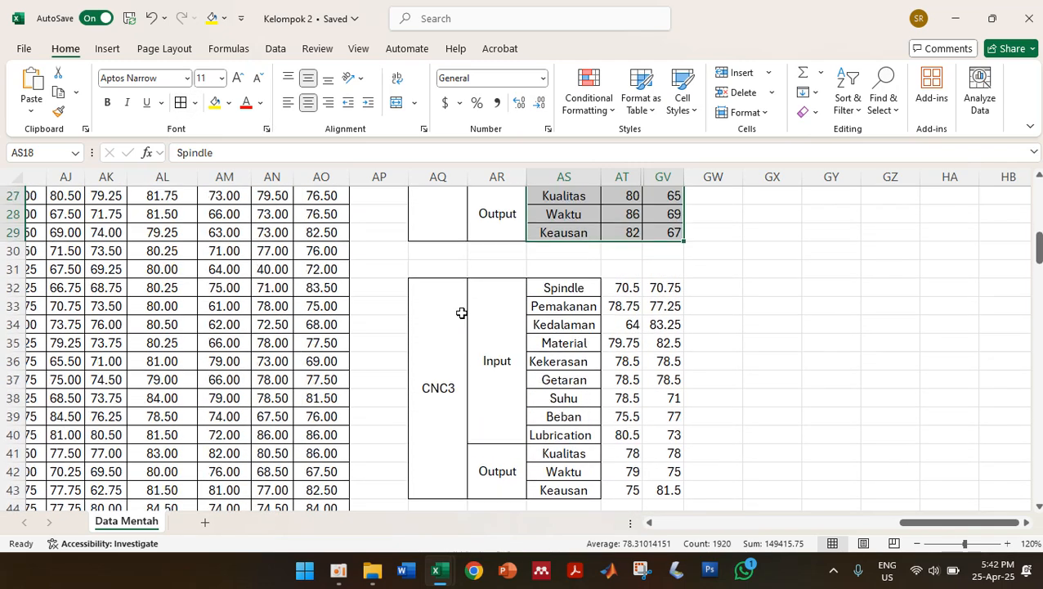
drag(545, 283, 664, 489)
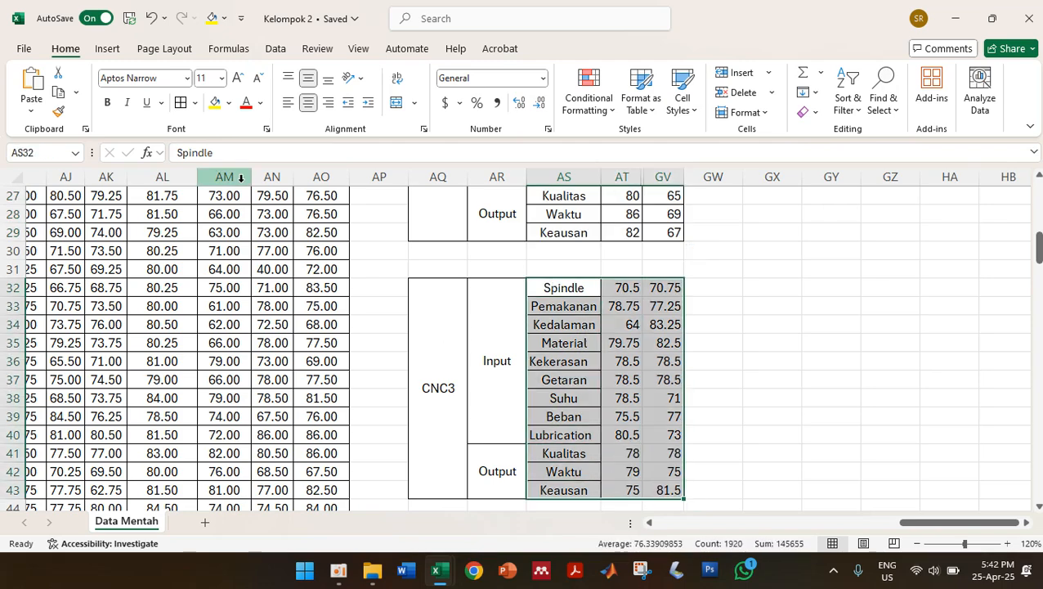
Enter the column headers MEAN in GW3 and STDEV in GX3, beside the CNC1 table
scroll(551, 325, up, 6)
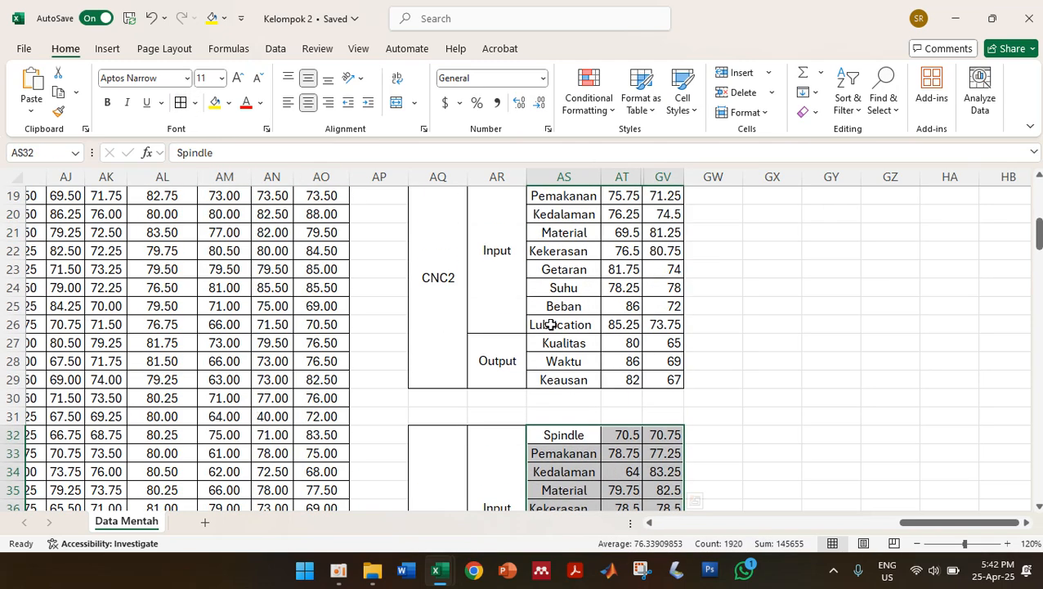
scroll(551, 324, up, 3)
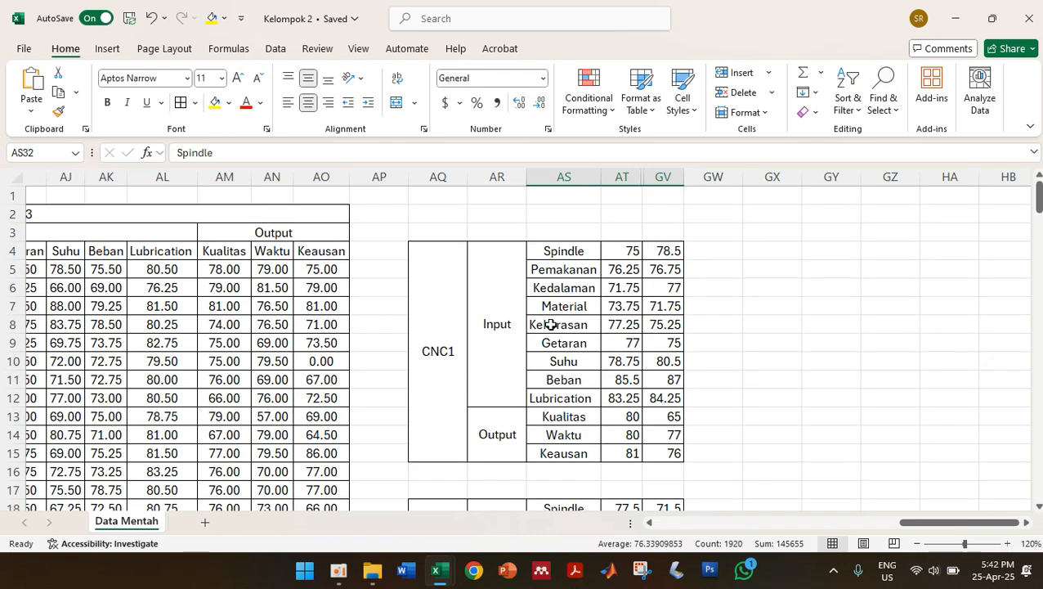
click(727, 238)
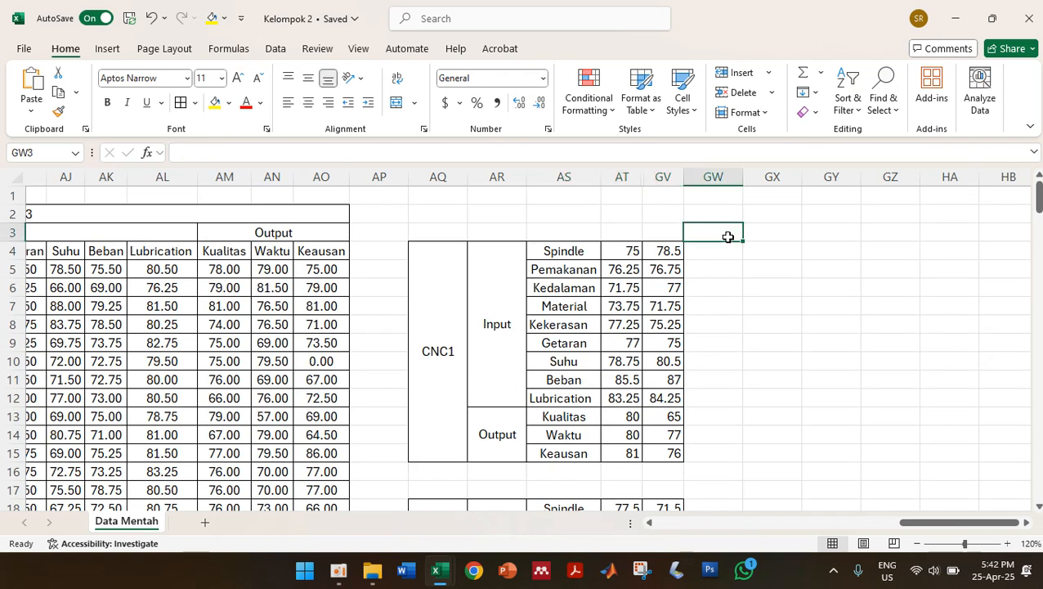
text(me)
key(BackSpace)
key(BackSpace)
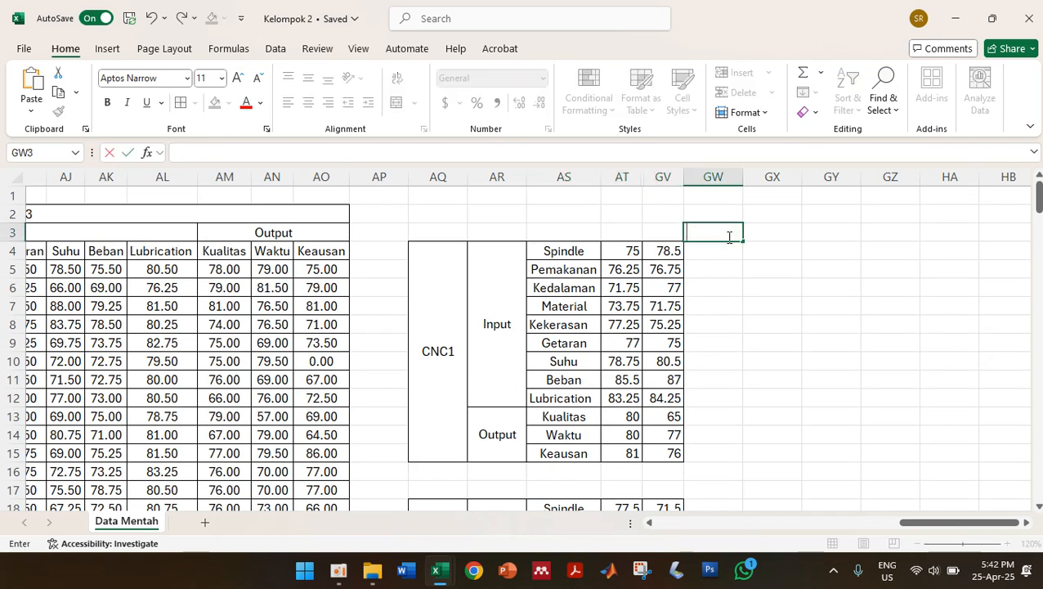
text(MEAN)
key(Tab)
text(STD)
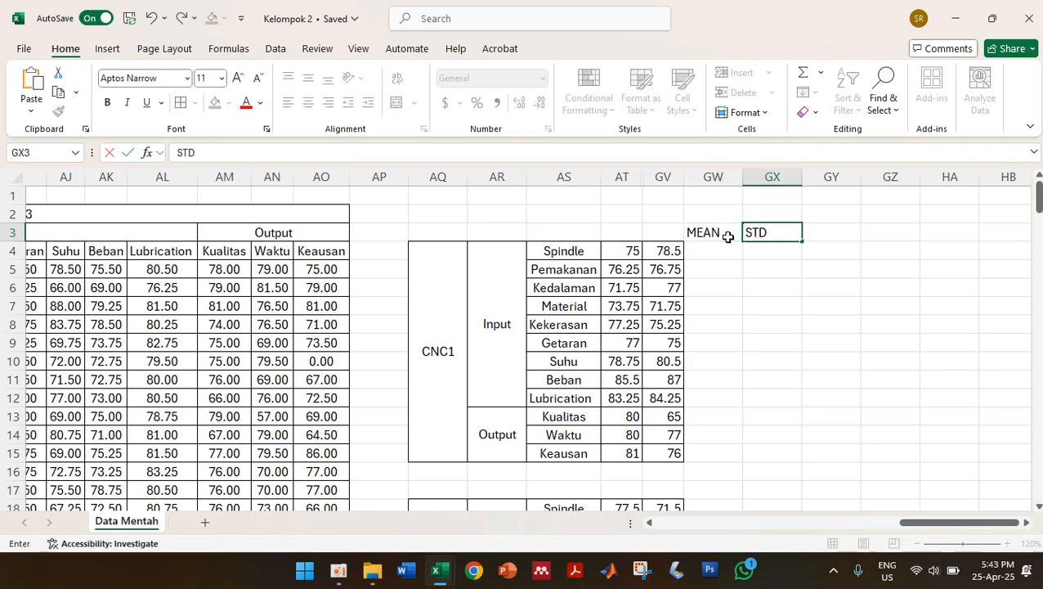
text(EV)
key(Tab)
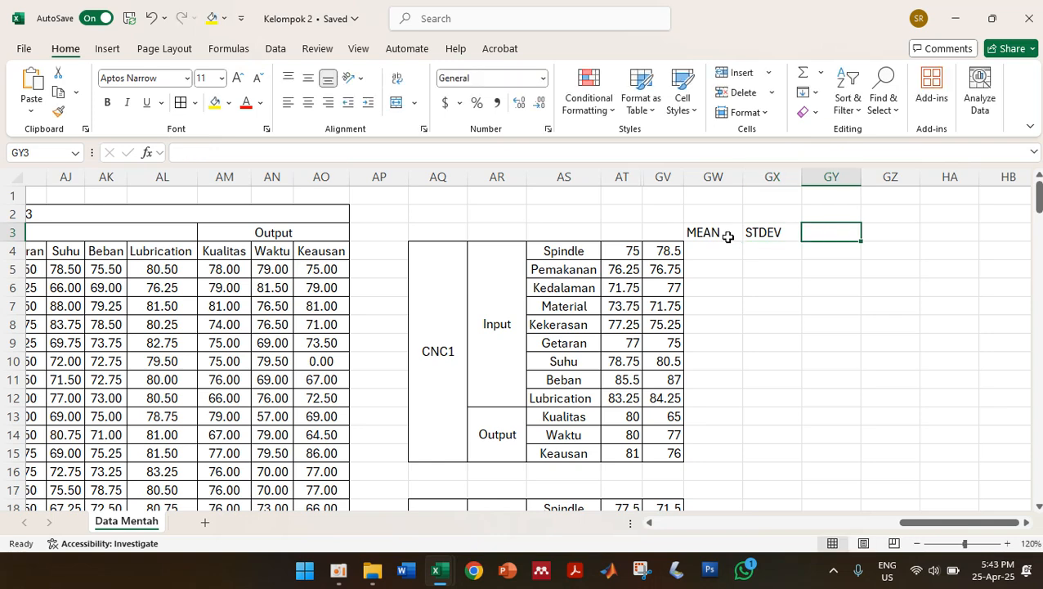
Add the column headers MIN, MAX and COUNT in cells GY3 to HA3
text(MIN)
key(Tab)
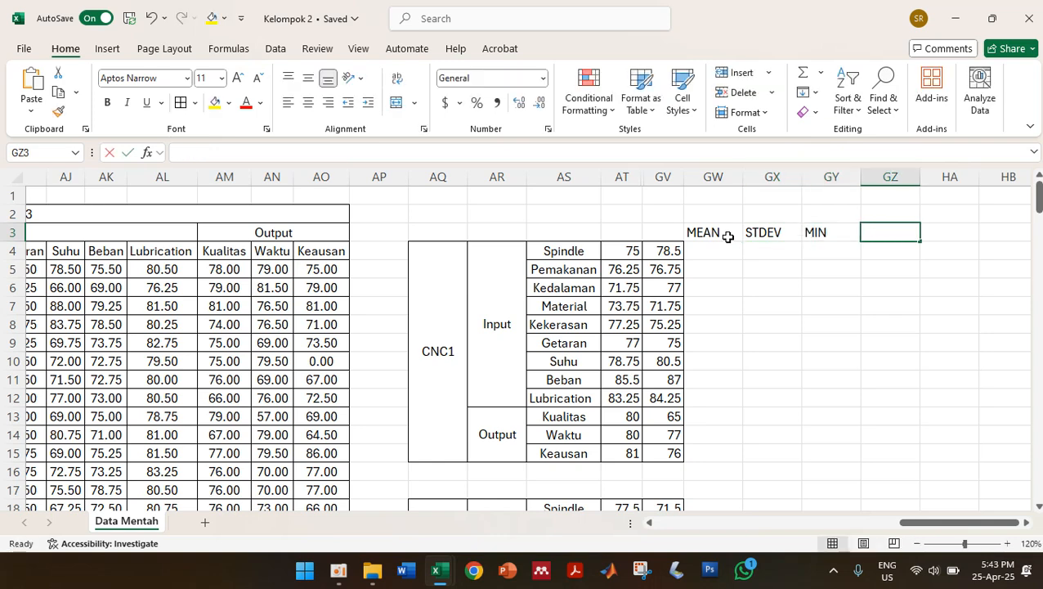
text(MAX)
key(Tab)
text(COU)
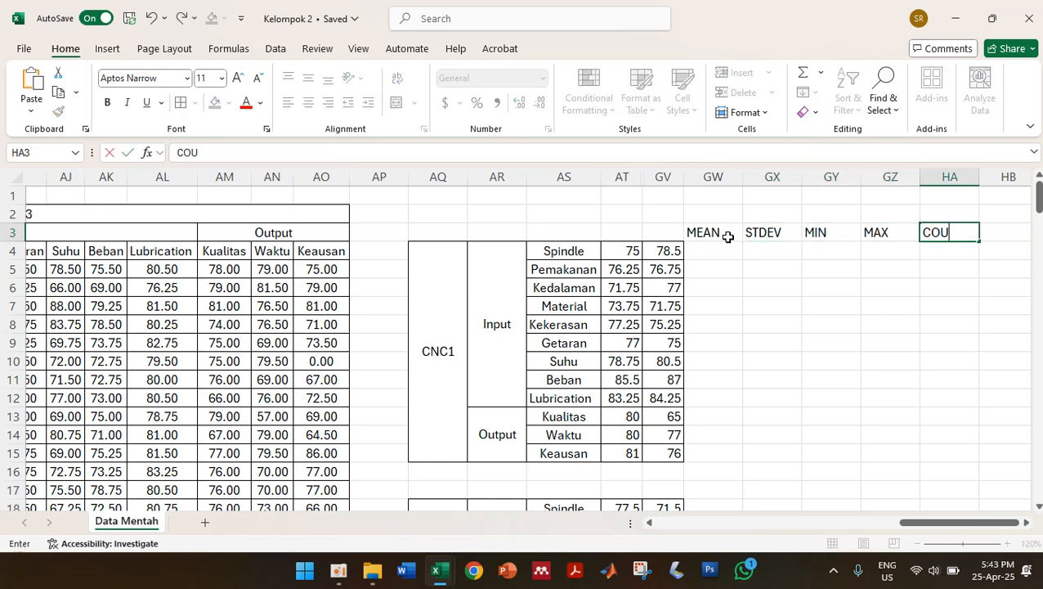
text(NT)
key(Return)
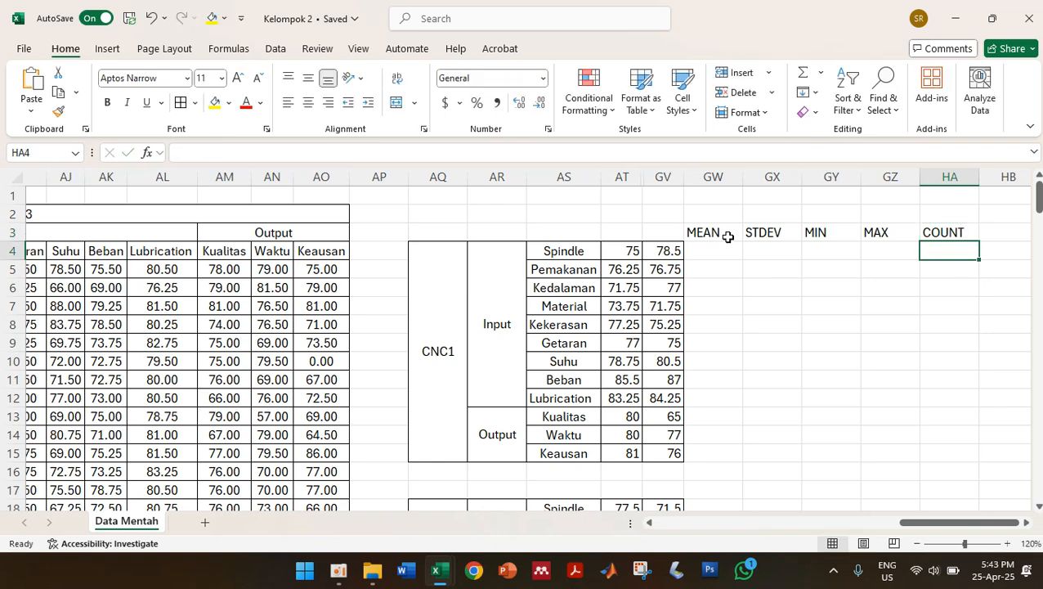
Center the contents of the statistics columns GW through HA horizontally
click(712, 175)
drag(847, 170, 948, 177)
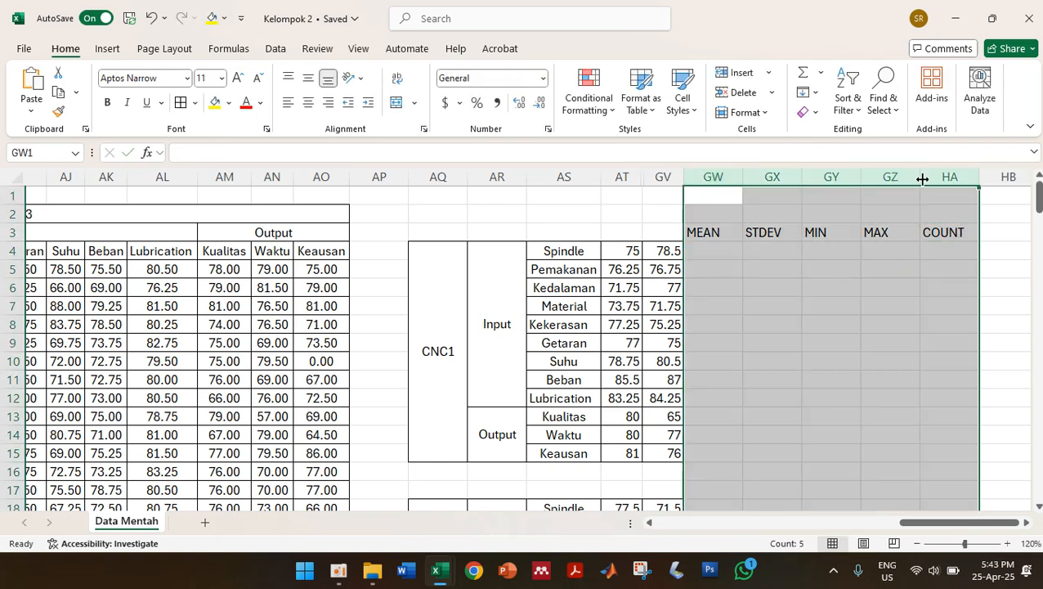
click(309, 100)
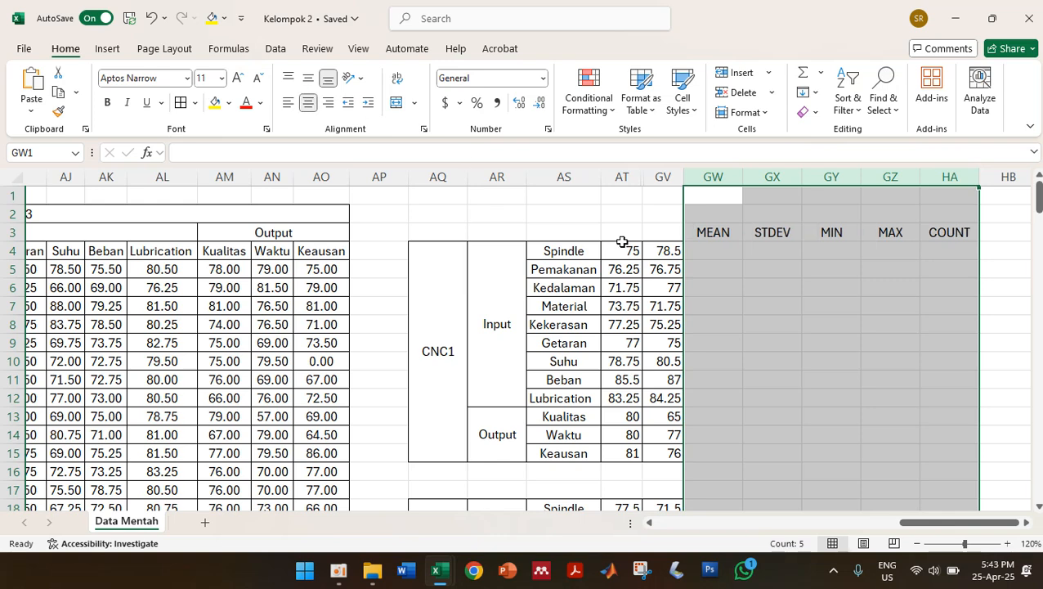
Calculate the mean of the CNC1 Spindle row in GW4 with =AVERAGE(AT4:GV4)
click(715, 253)
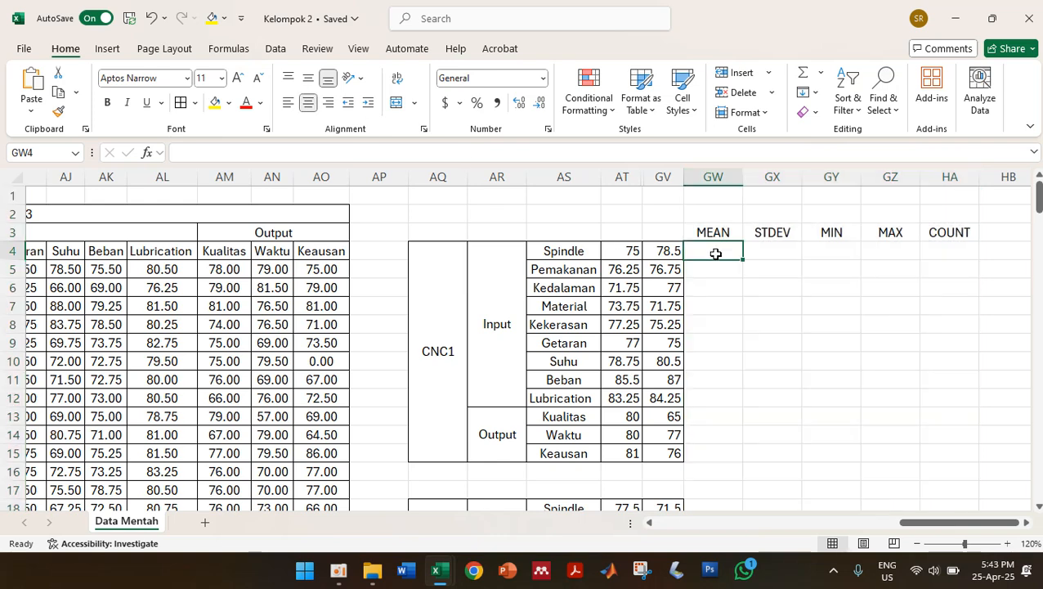
text(=)
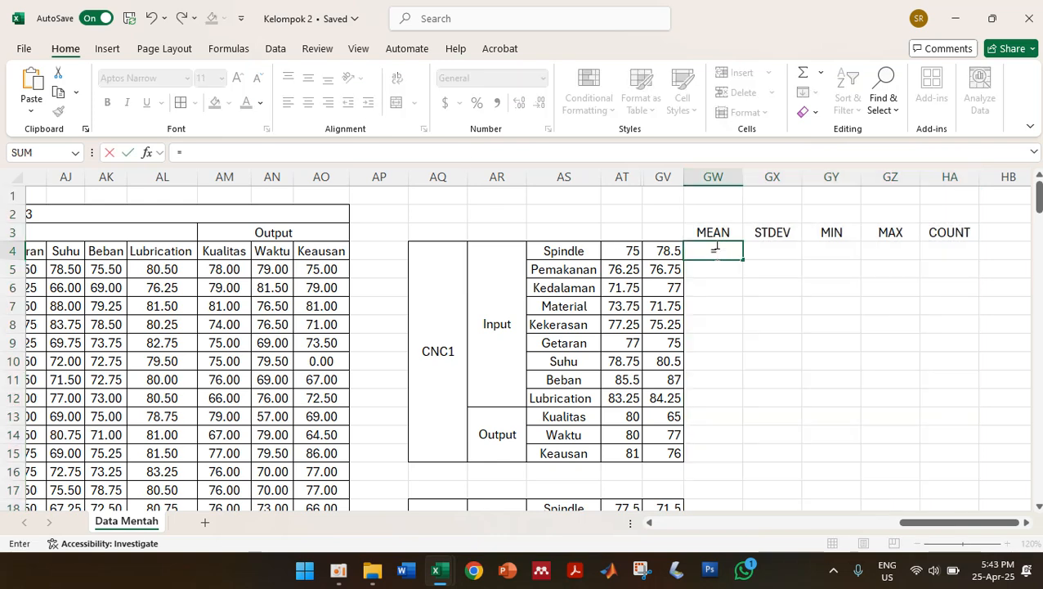
text(AVE)
double_click(737, 282)
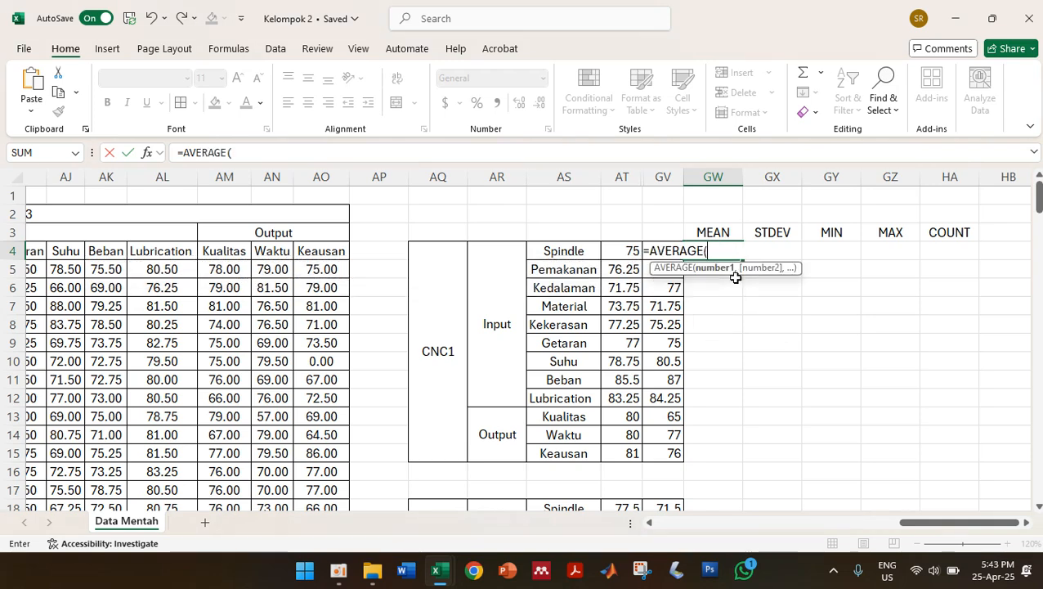
drag(615, 250, 657, 250)
key(Return)
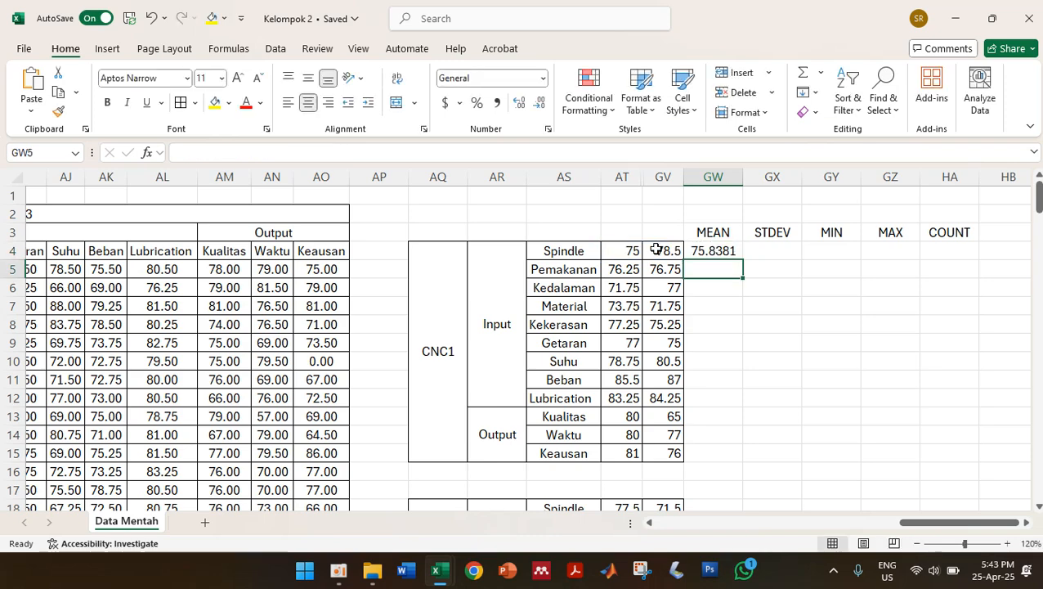
Reuse the mean formula's range to calculate the Spindle standard deviation in GX4 with =STDEV.P(AT4:GV4)
click(726, 251)
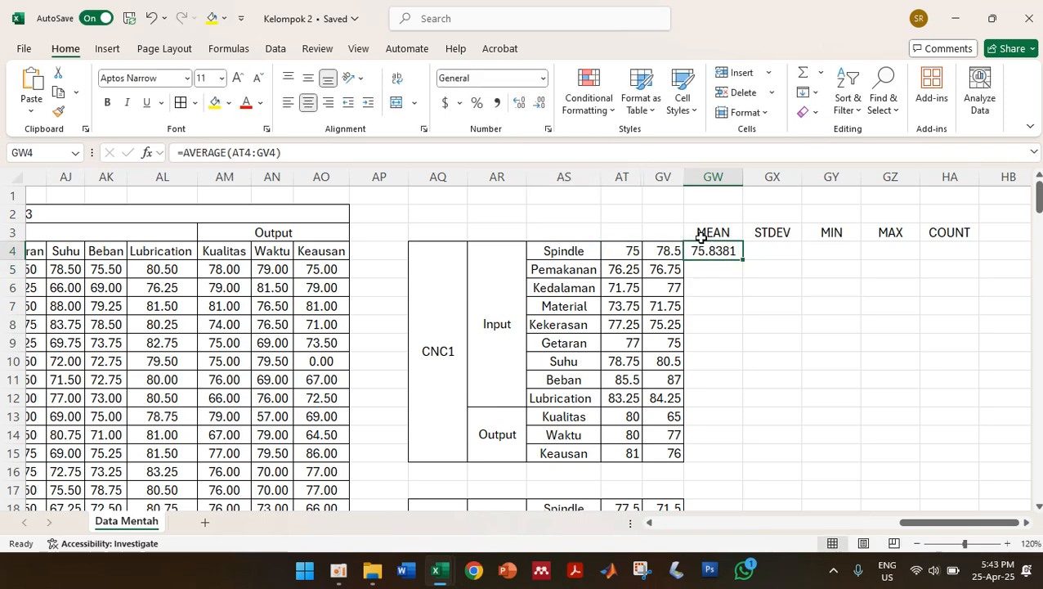
click(274, 150)
drag(277, 152, 232, 152)
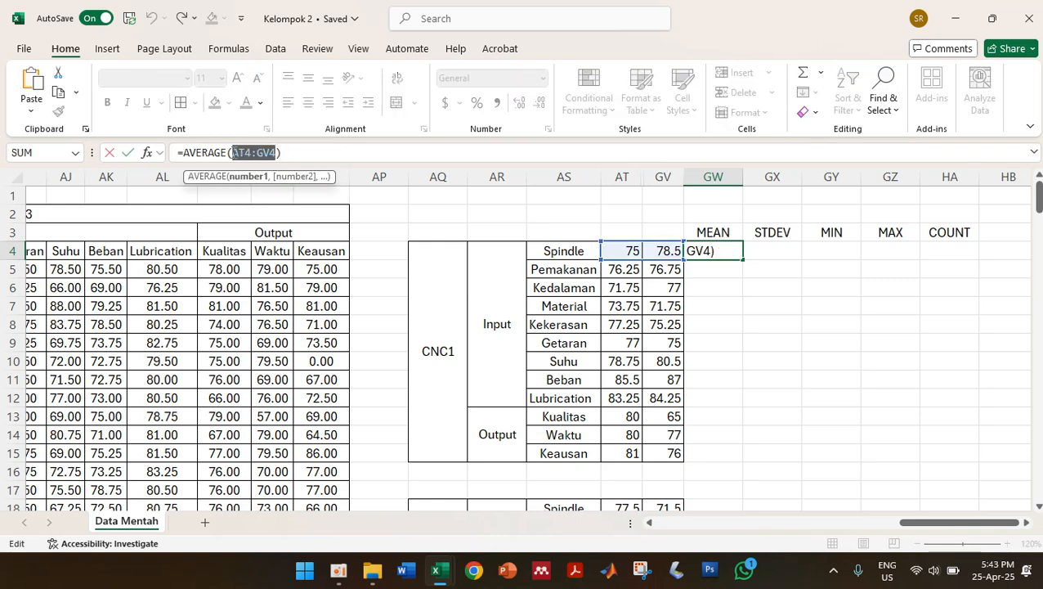
key(ctrl+Return)
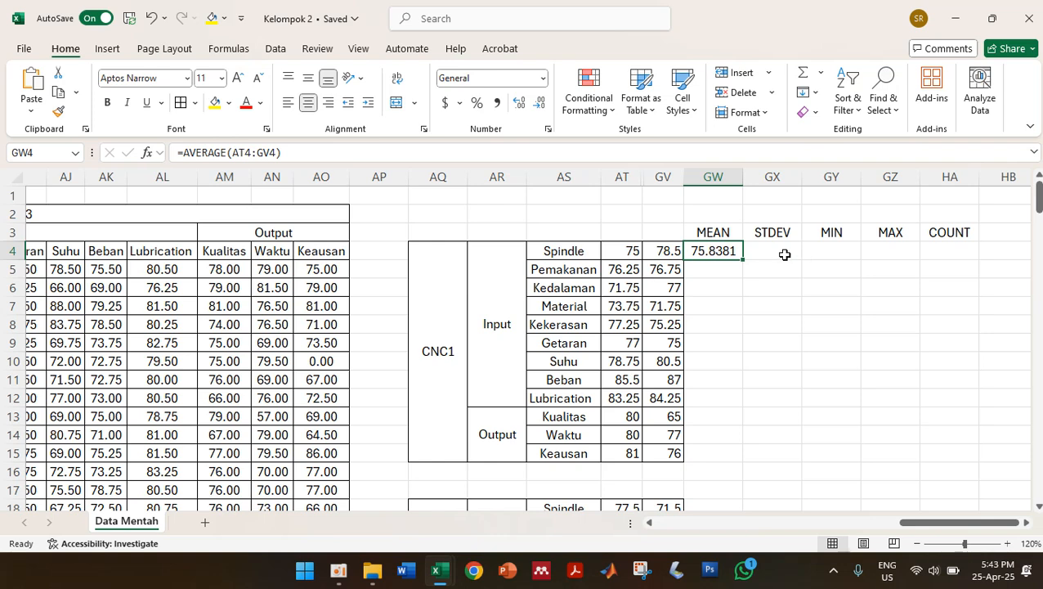
click(784, 253)
text(=STE)
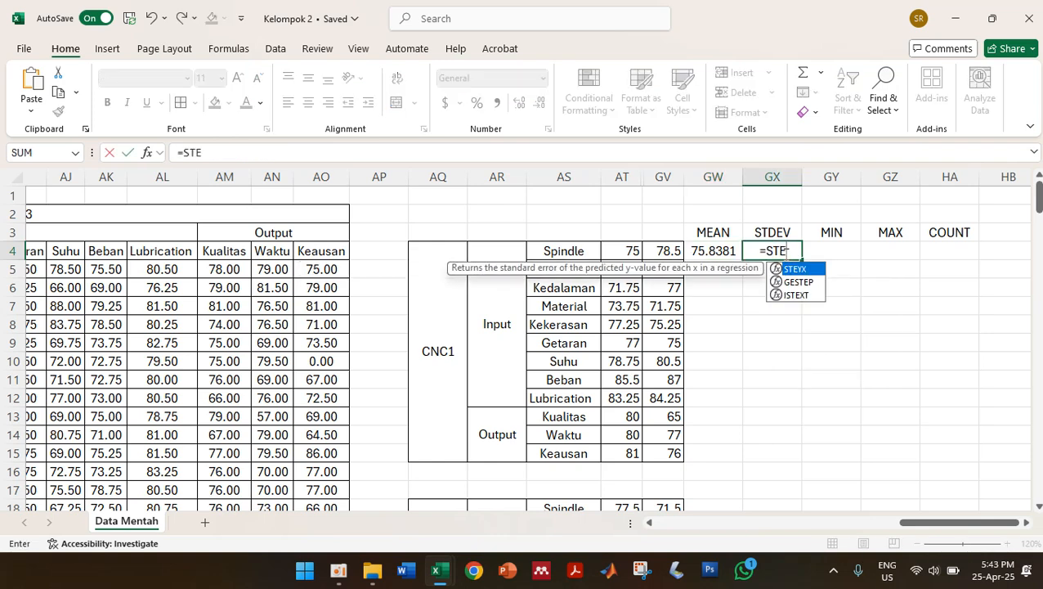
key(BackSpace)
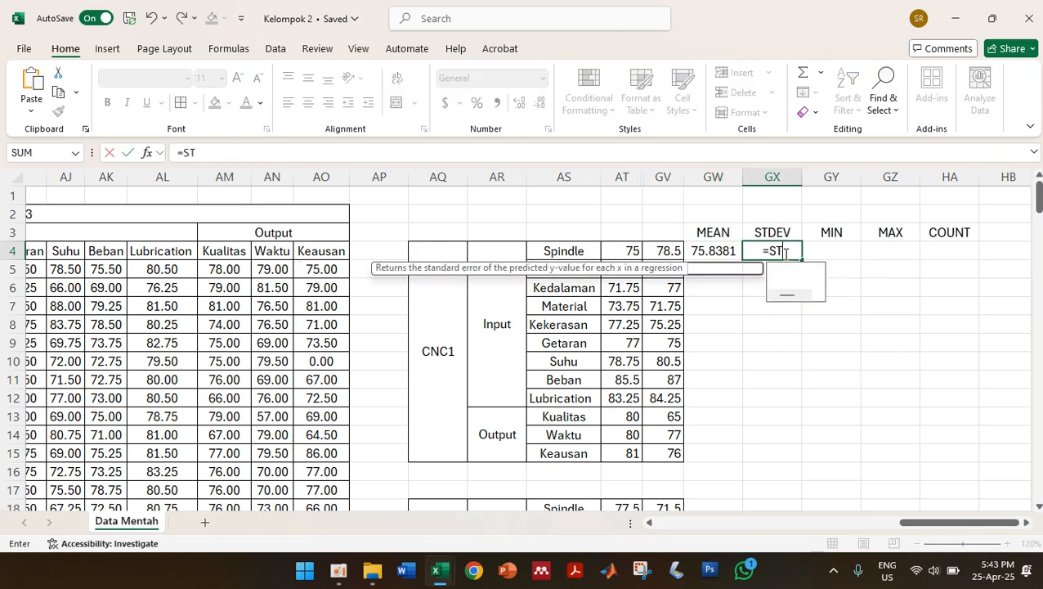
text(DE)
double_click(796, 270)
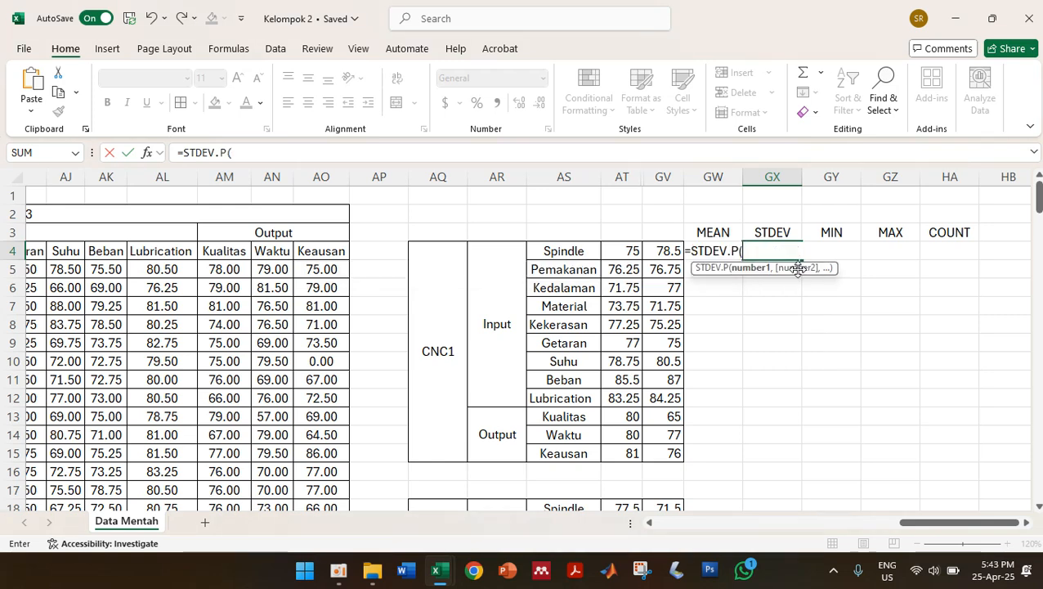
text(AT4:GV4))
key(Return)
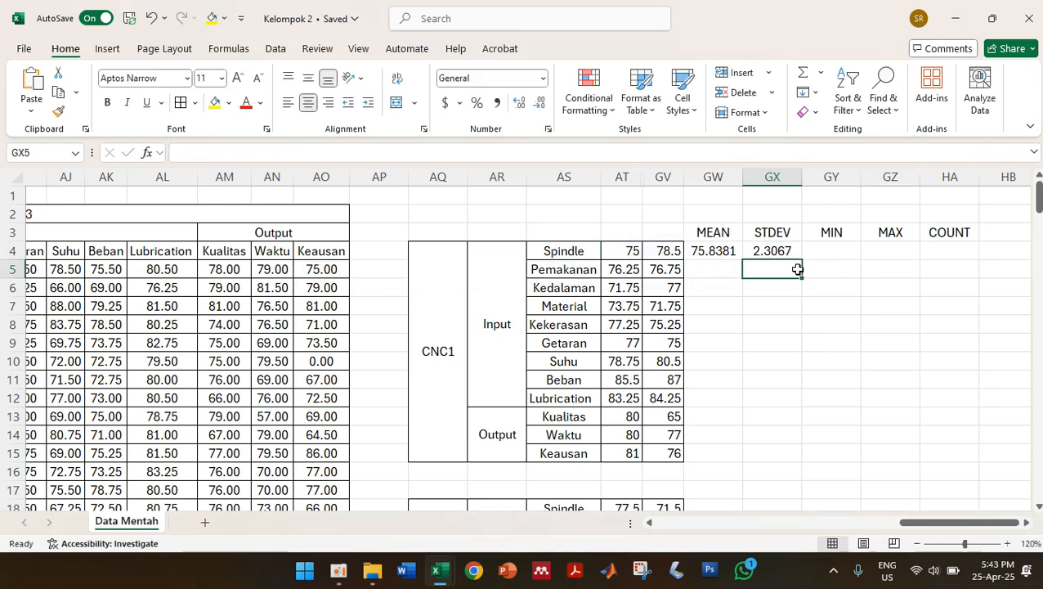
Calculate the minimum of the CNC1 Spindle row in GY4 with =MIN(AT4:GV4)
key(Up)
key(Right)
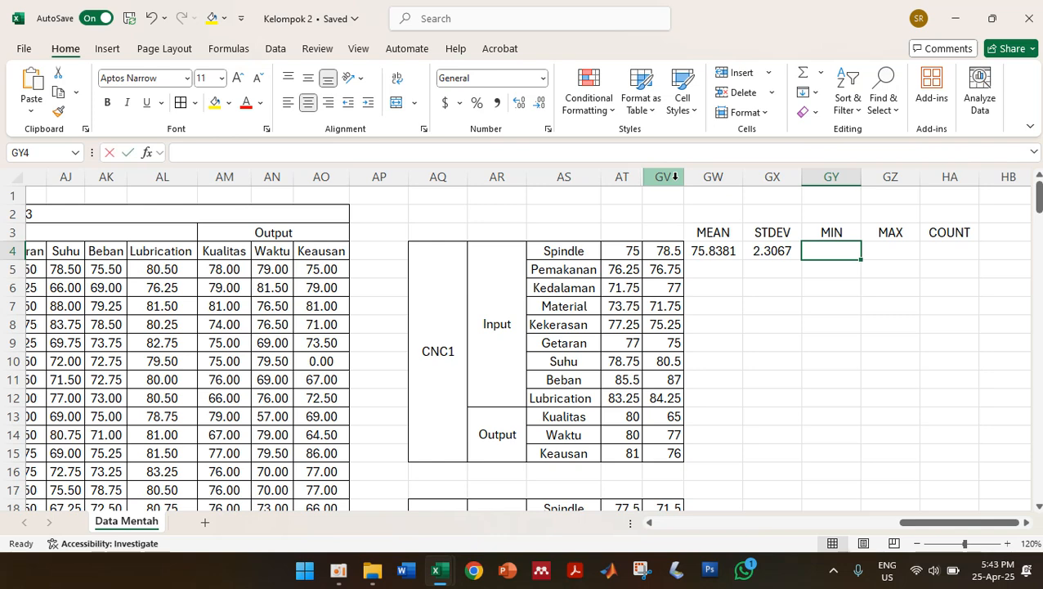
text(=MIN)
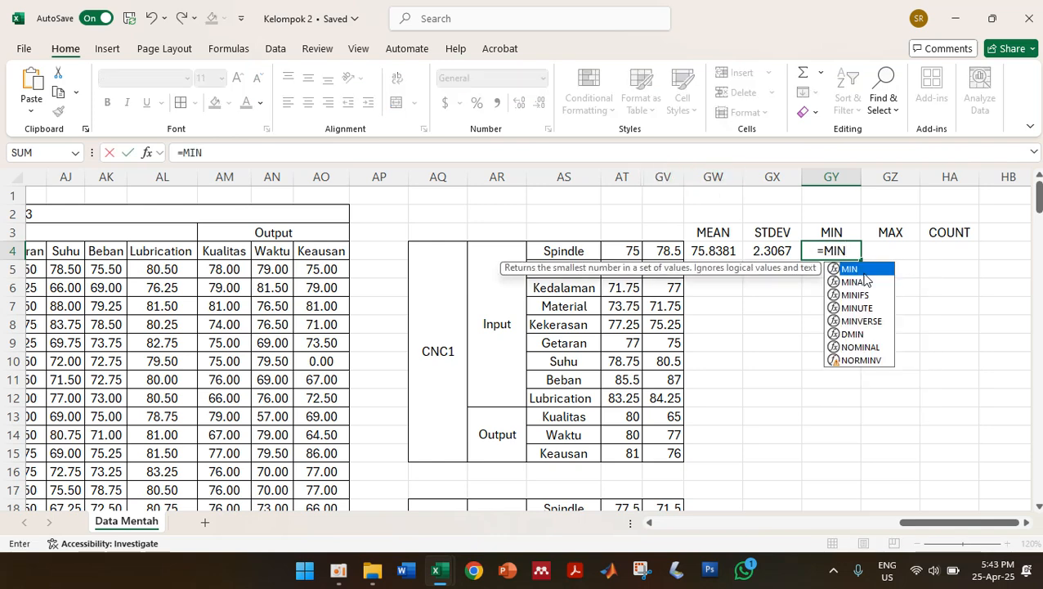
key(Tab)
text(AT4:GV4)
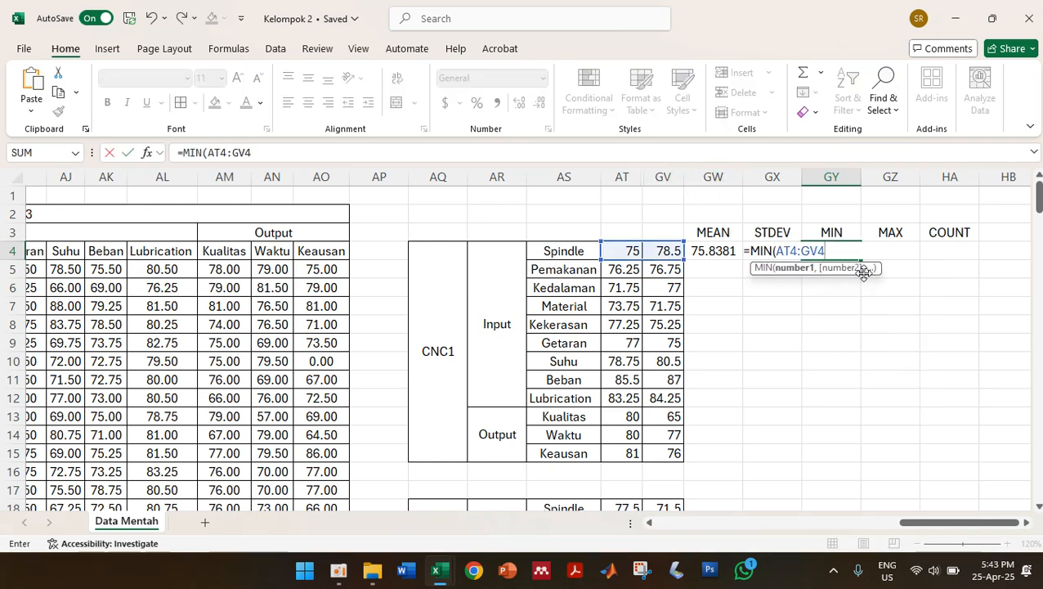
text())
key(Return)
Calculate the maximum of the CNC1 Spindle row in GZ4 with =MAX(AT4:GV4)
key(Up)
key(Right)
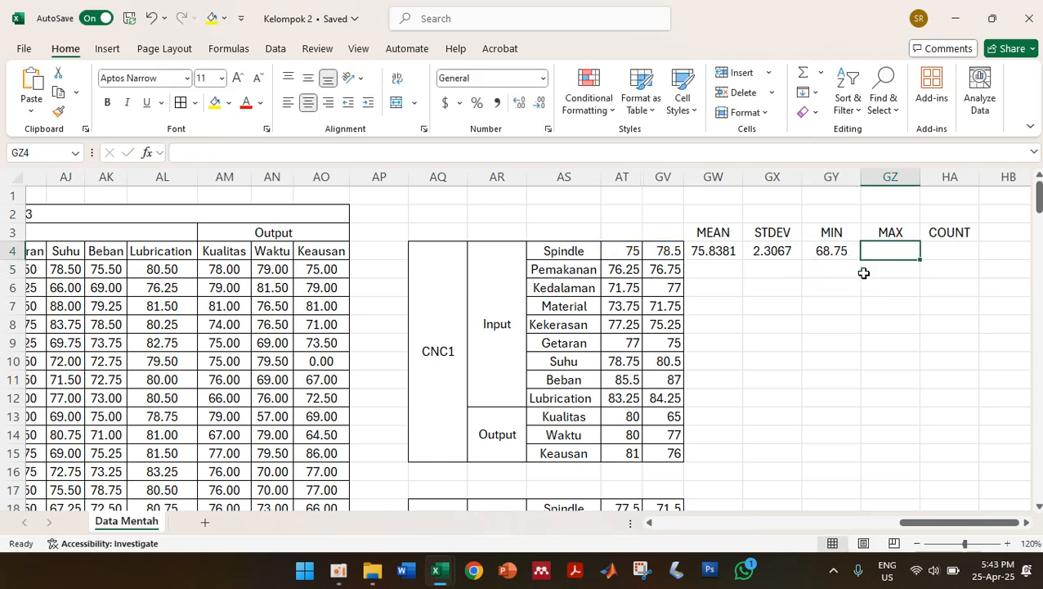
key(Left)
drag(631, 251, 664, 250)
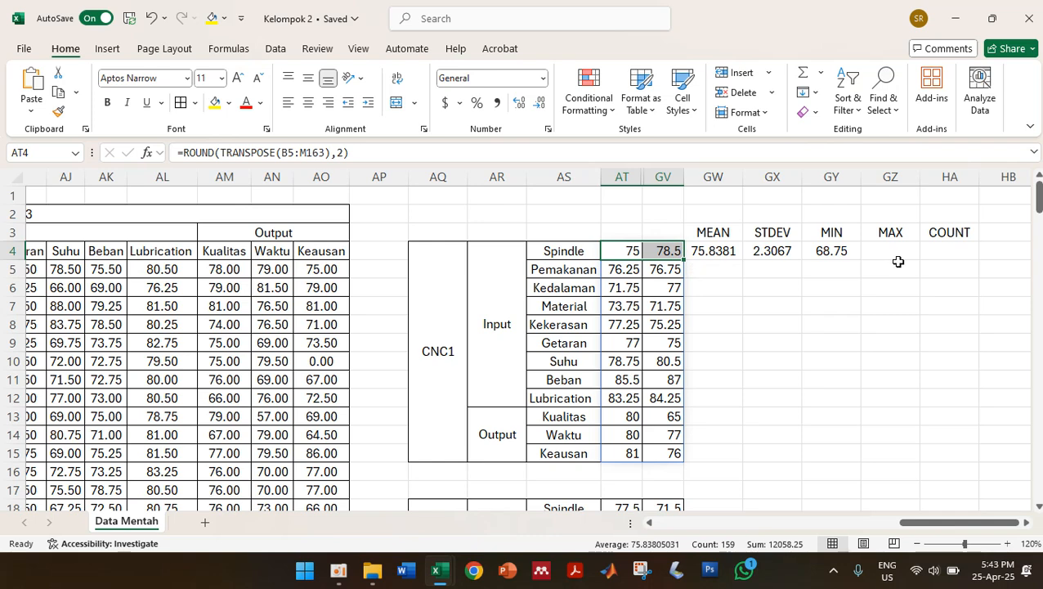
click(894, 250)
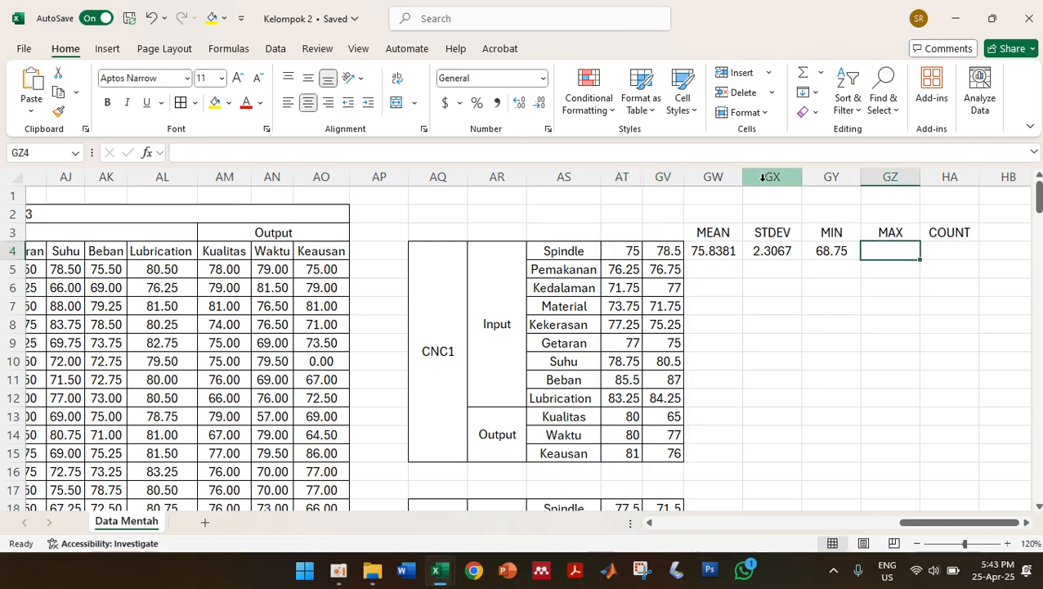
text(=MAX)
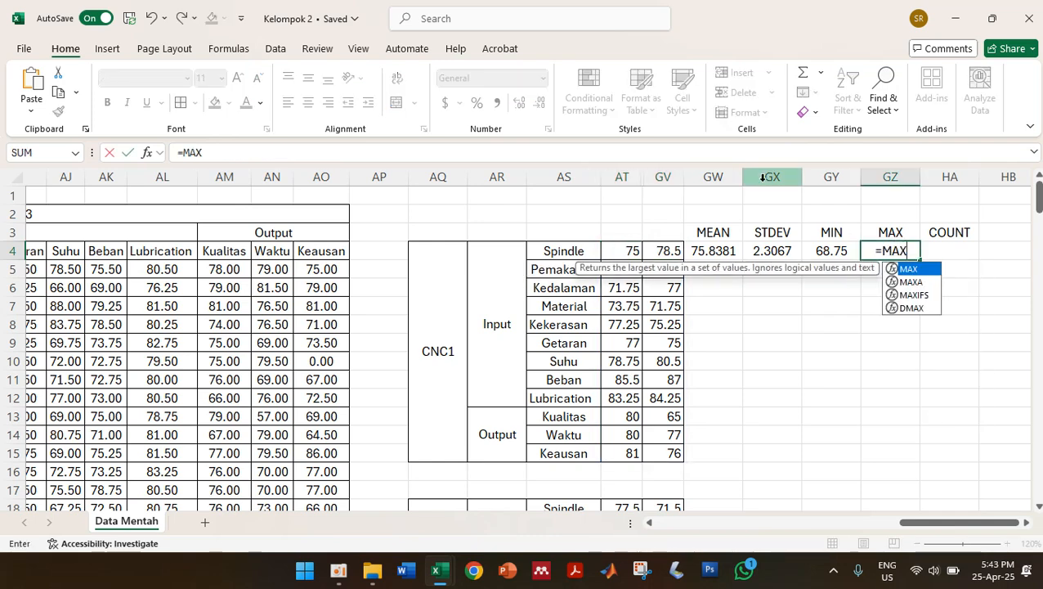
text((AT4:GV4)
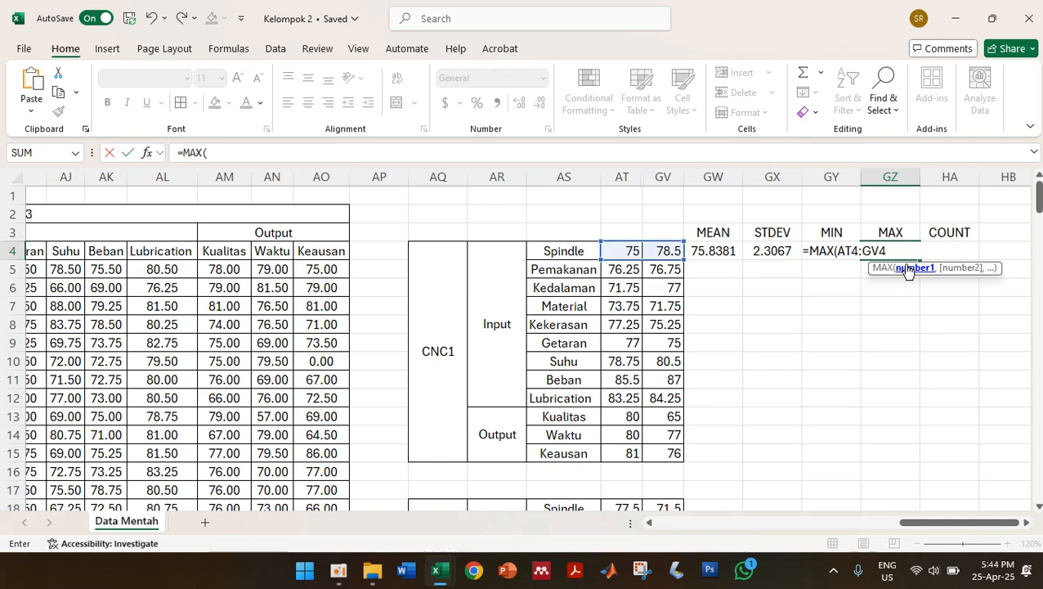
key(Return)
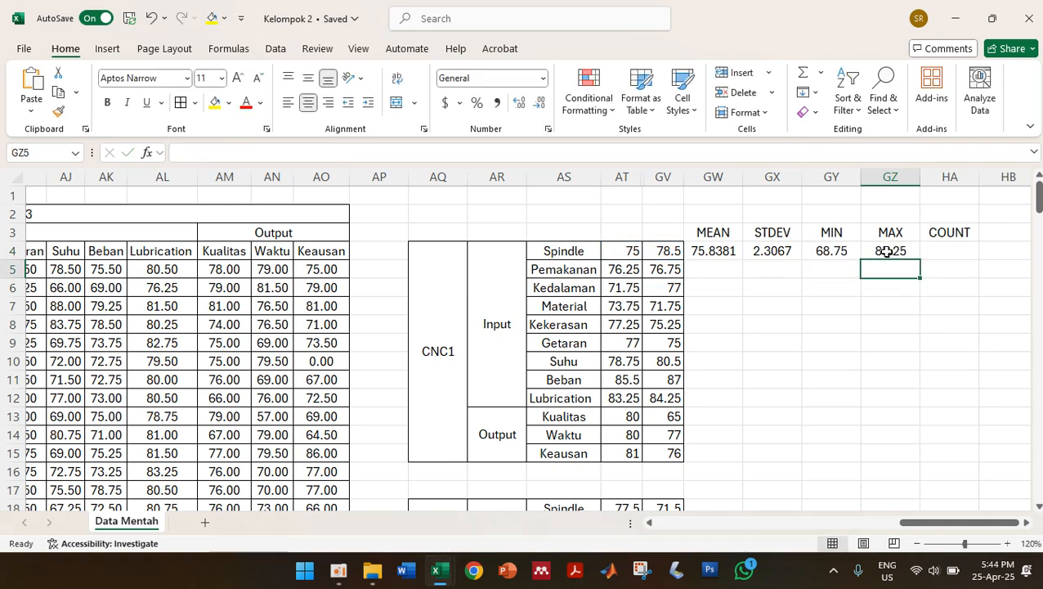
click(887, 252)
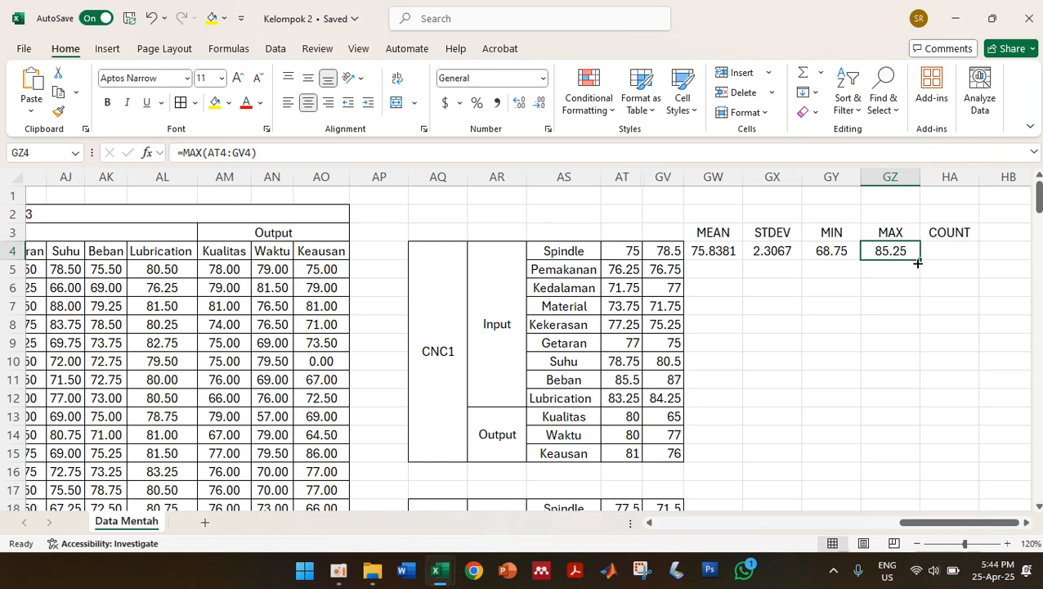
Count the numeric values of the CNC1 Spindle row in HA4 with =COUNT(AT4:GV4)
click(941, 257)
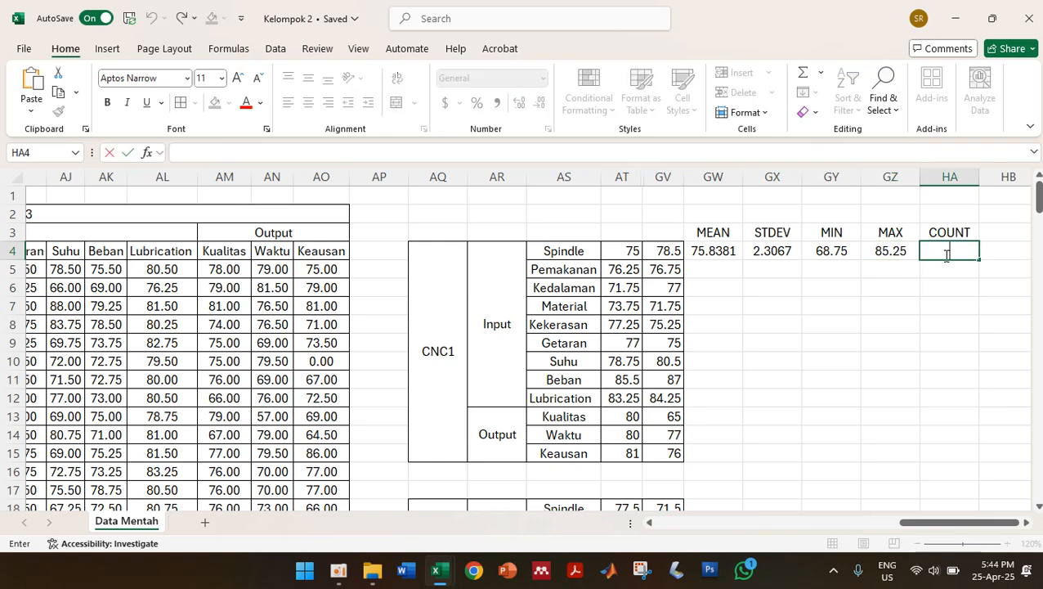
text(=)
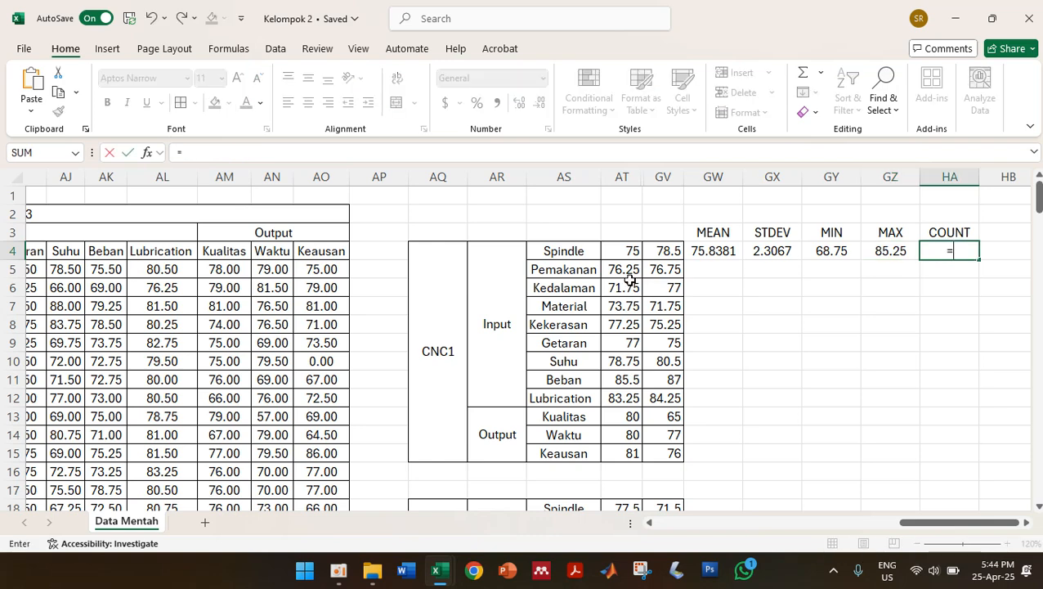
text(COUN)
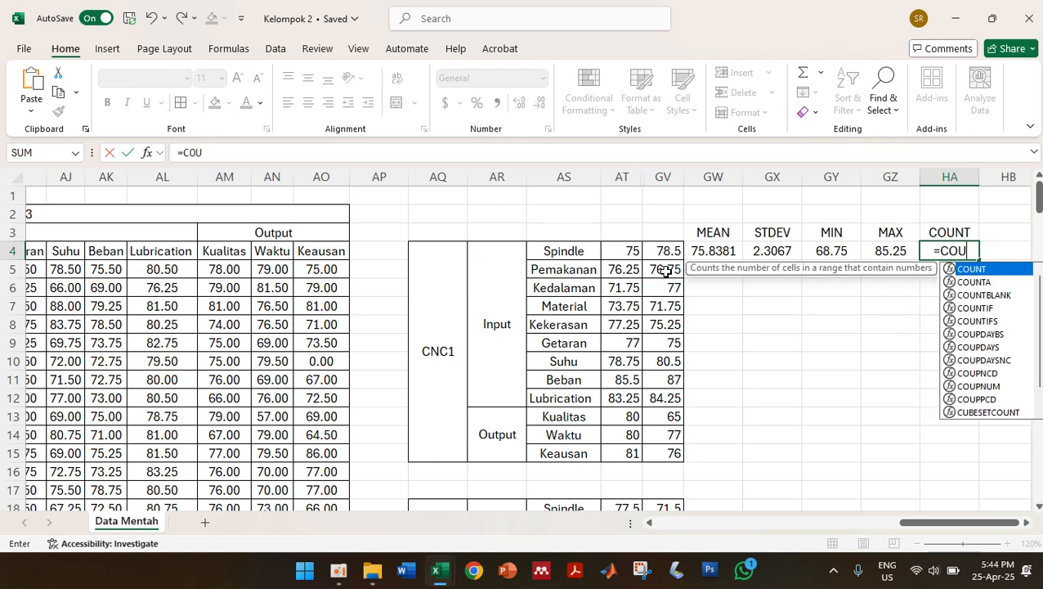
double_click(968, 269)
text(AT4:GV4)
key(Return)
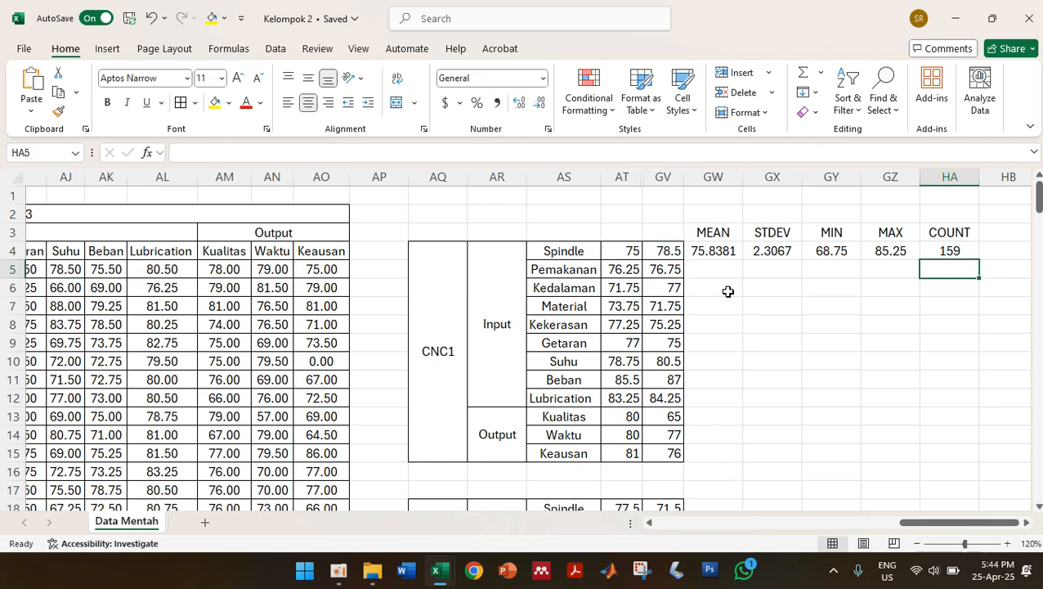
Fill the five CNC1 statistics formulas down through row 15, with all borders on GW4:HA15
drag(716, 244, 935, 462)
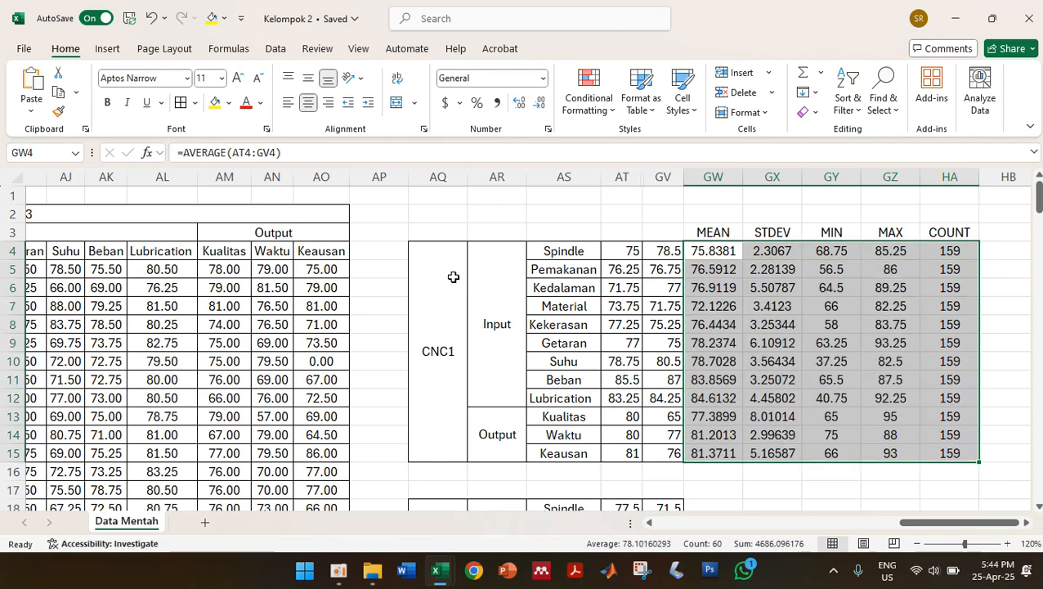
click(180, 102)
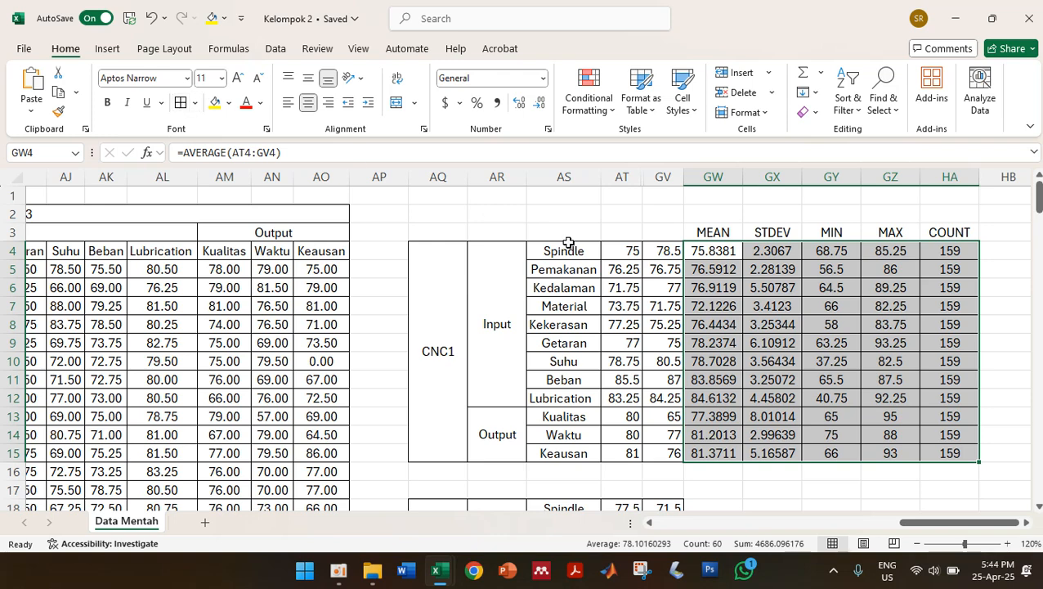
Copy the CNC1 statistics block GW4:HA15 into the CNC2 table at GW18 and the CNC3 table at GW32
key(ctrl+c)
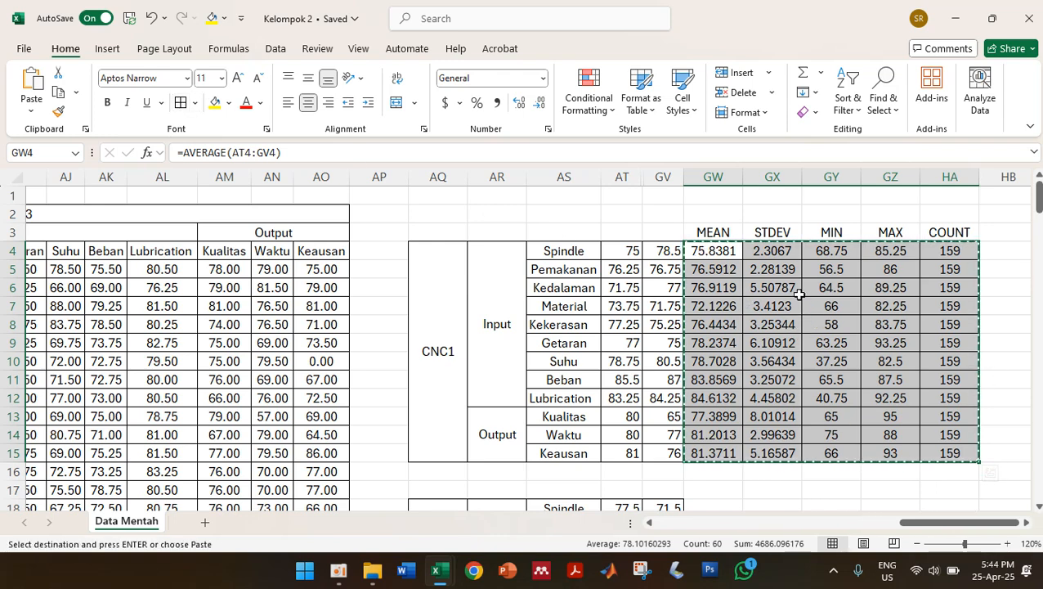
scroll(809, 310, down, 6)
scroll(799, 294, up, 1)
scroll(799, 294, up, 2)
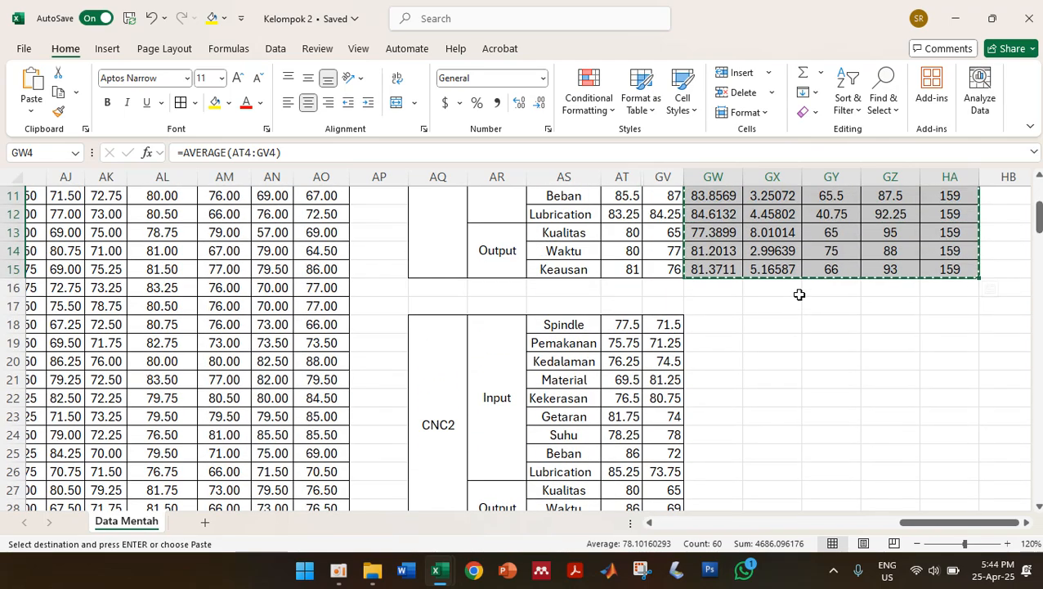
scroll(798, 294, down, 2)
click(721, 251)
key(ctrl+v)
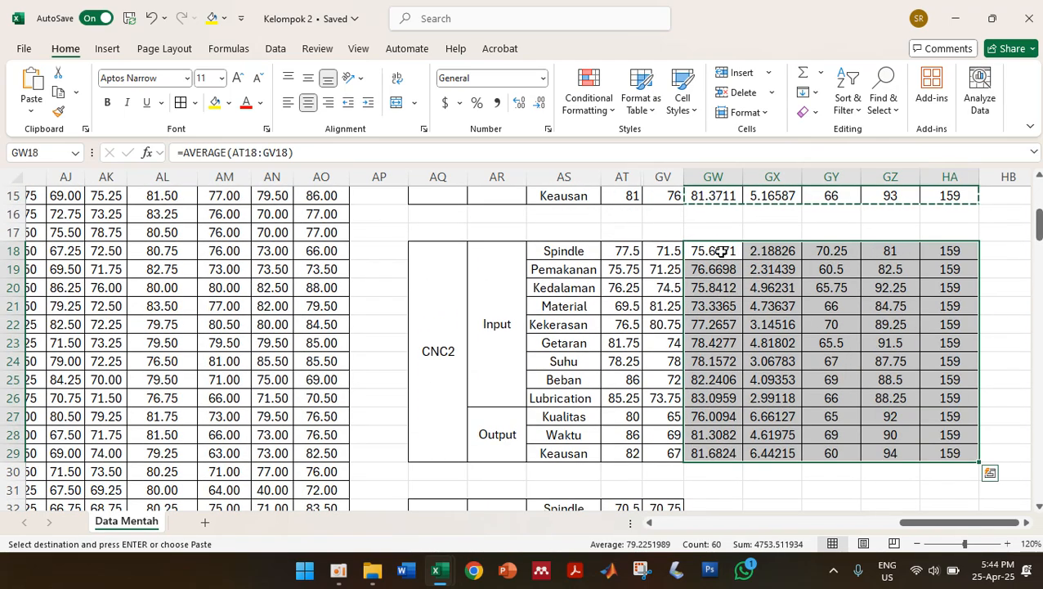
scroll(721, 251, down, 3)
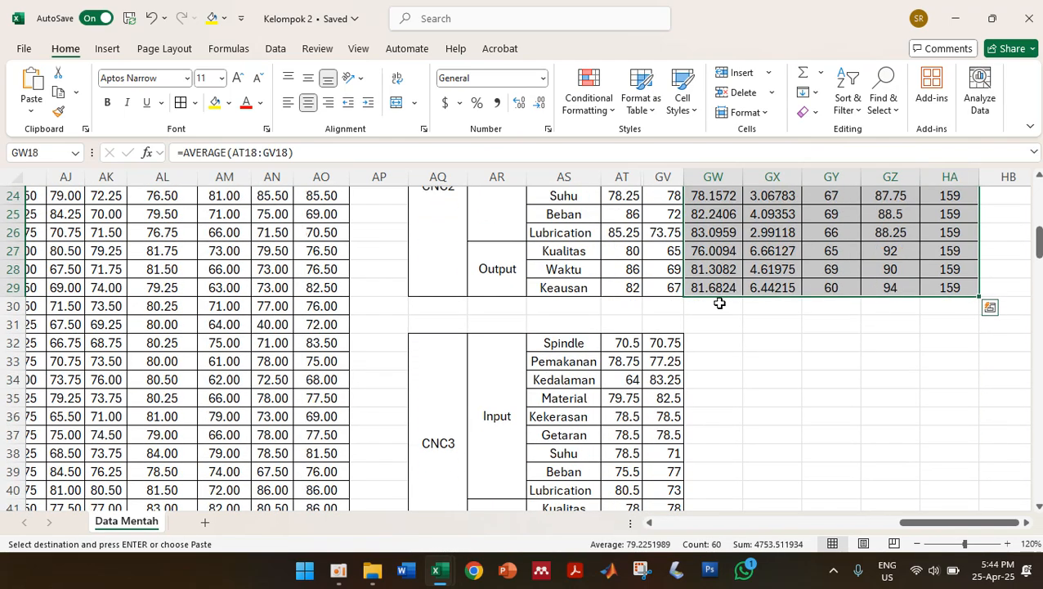
click(703, 342)
key(ctrl+v)
scroll(703, 343, down, 2)
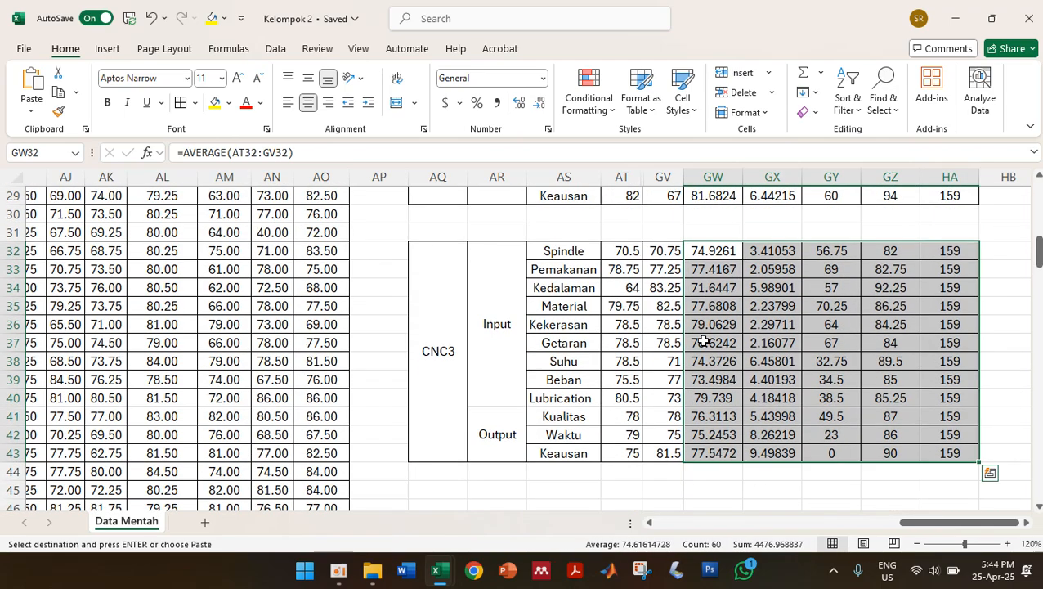
Format the CNC1 data, mean, standard deviation, minimum and maximum cells (AT4:GZ15) as numbers with two decimal places
scroll(703, 343, up, 6)
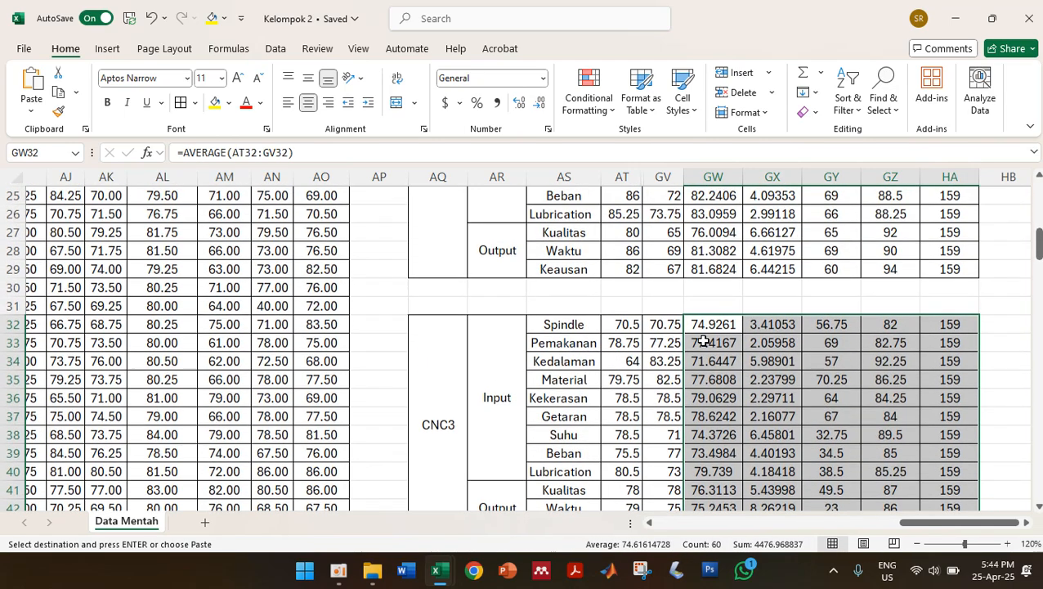
scroll(704, 343, up, 4)
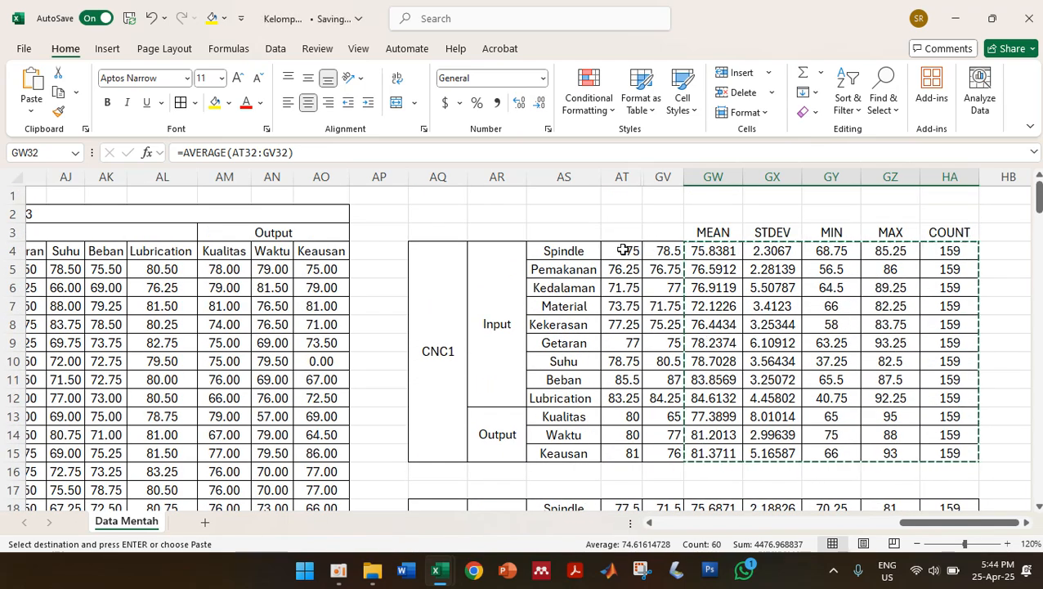
click(620, 251)
key(Escape)
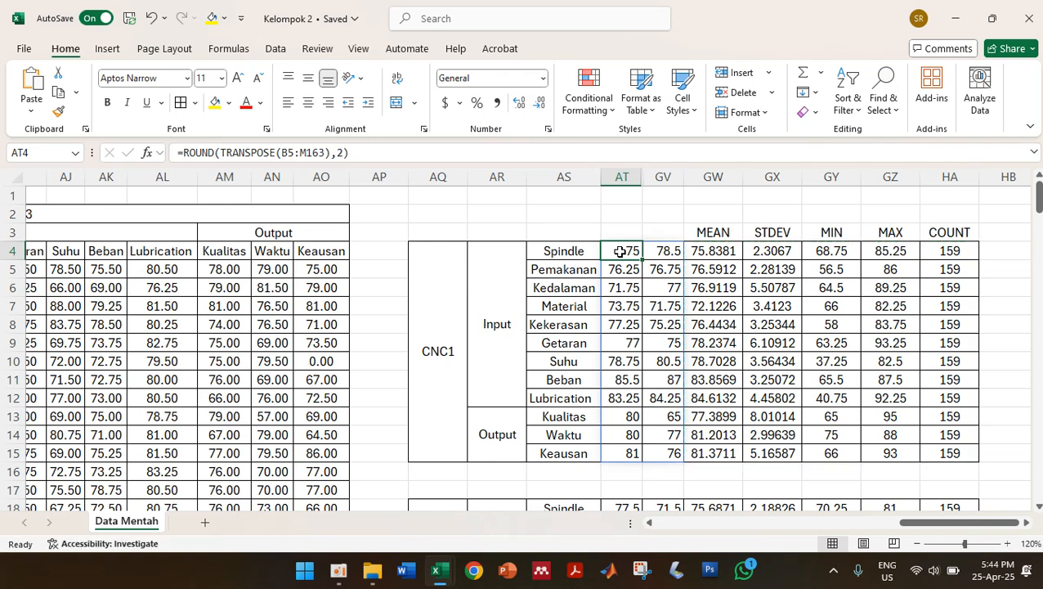
shift+click(895, 453)
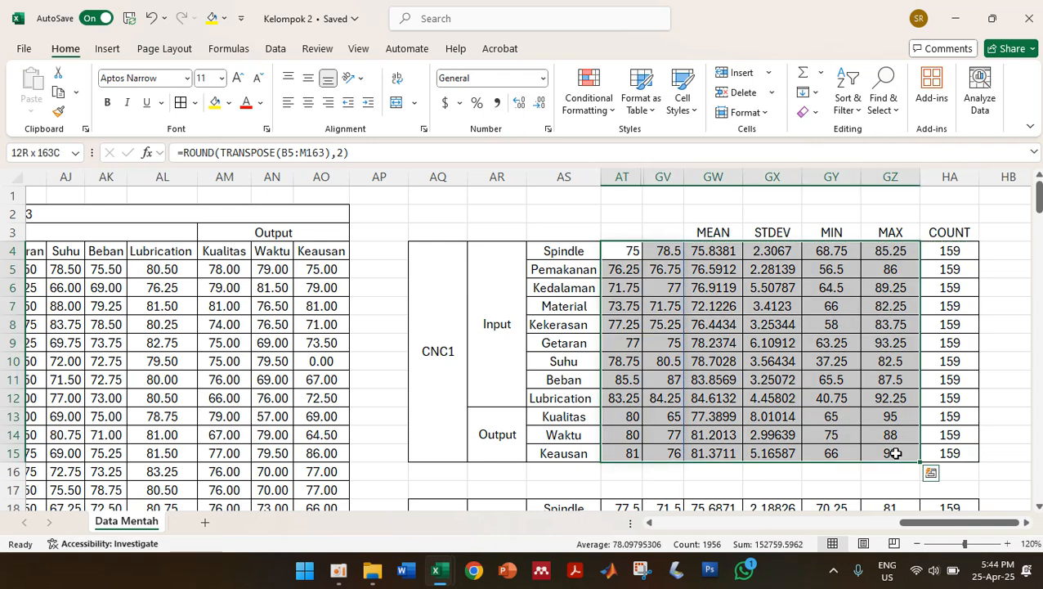
click(539, 105)
click(539, 106)
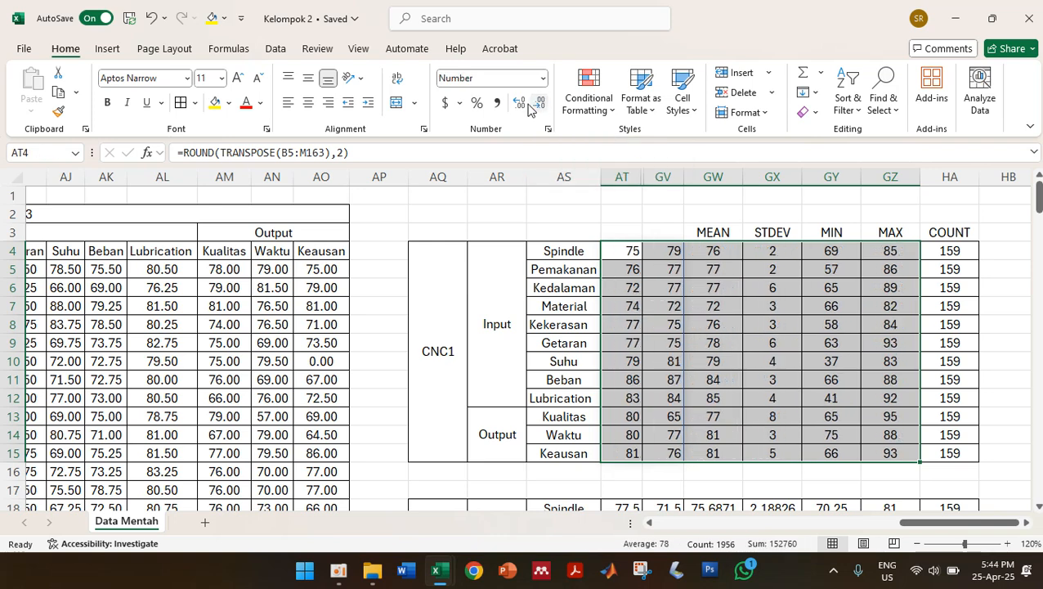
click(519, 105)
click(519, 105)
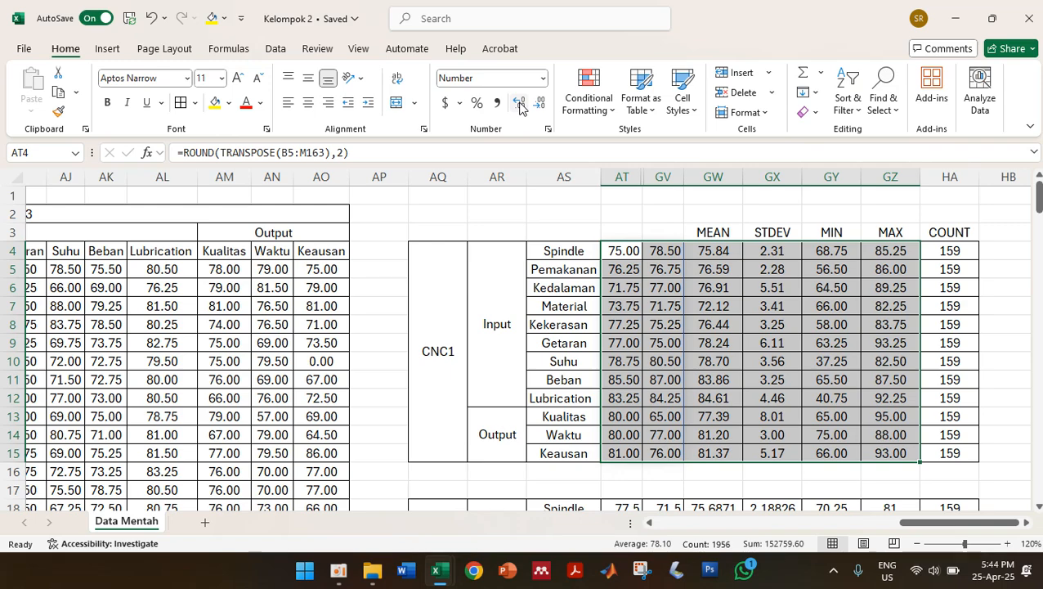
Copy only the formatting of AT4:GZ15 onto the CNC2 block starting at AT18 and the CNC3 block starting at AT32
key(ctrl+c)
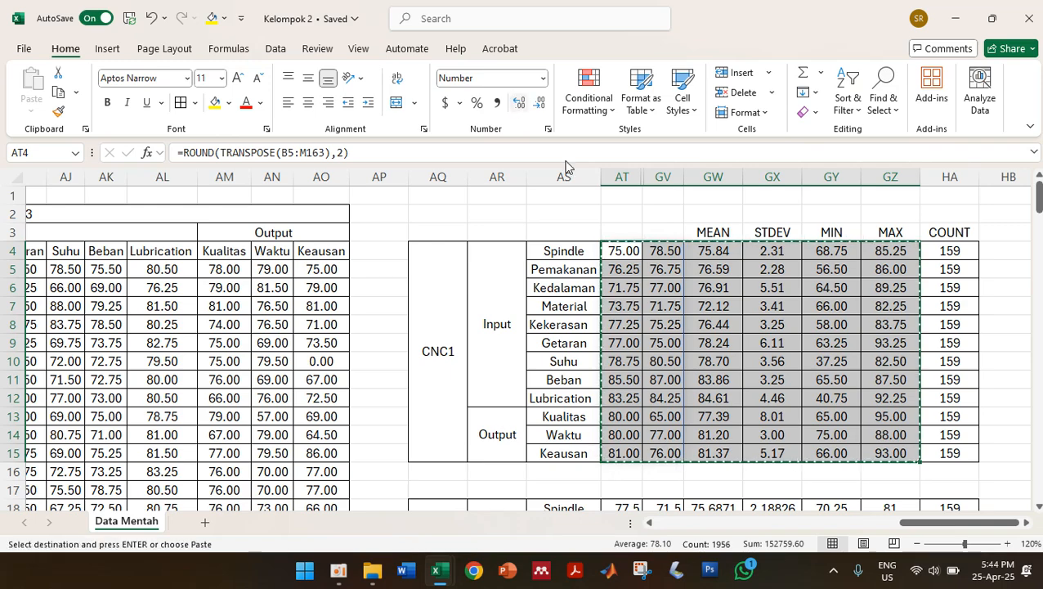
scroll(648, 269, down, 3)
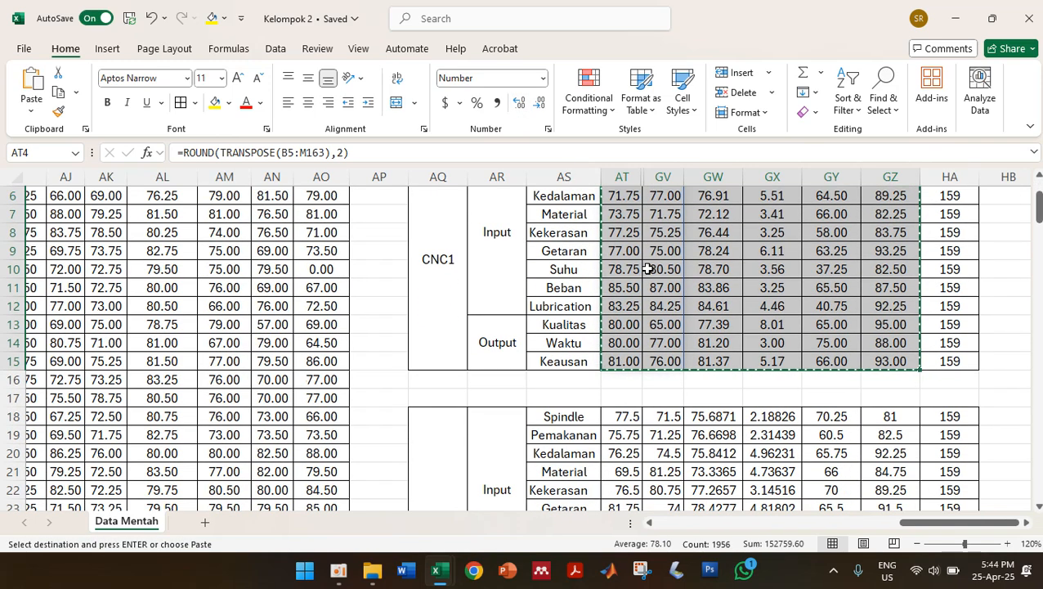
click(616, 342)
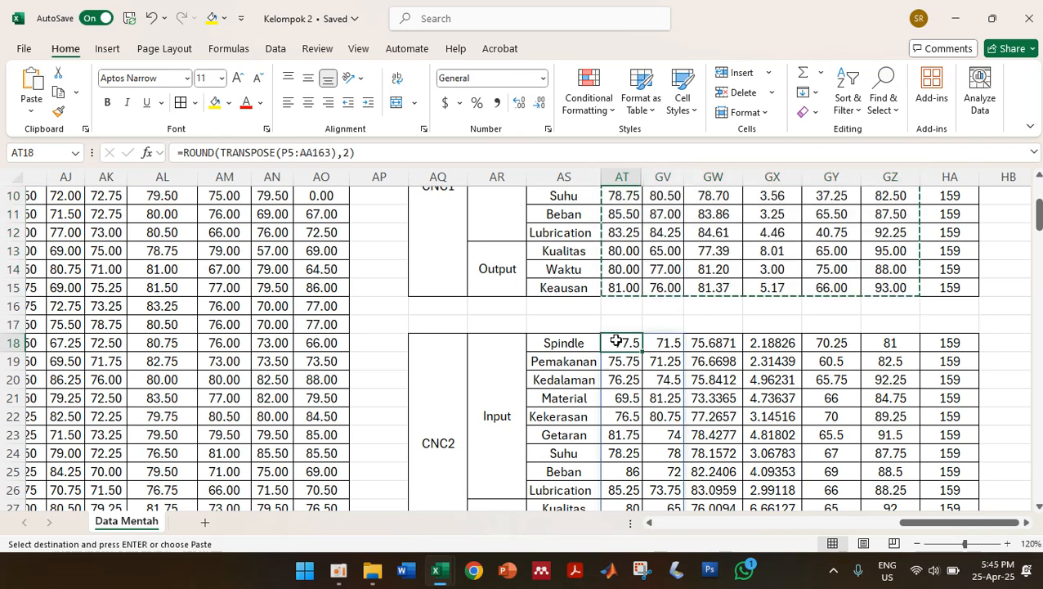
right_click(616, 342)
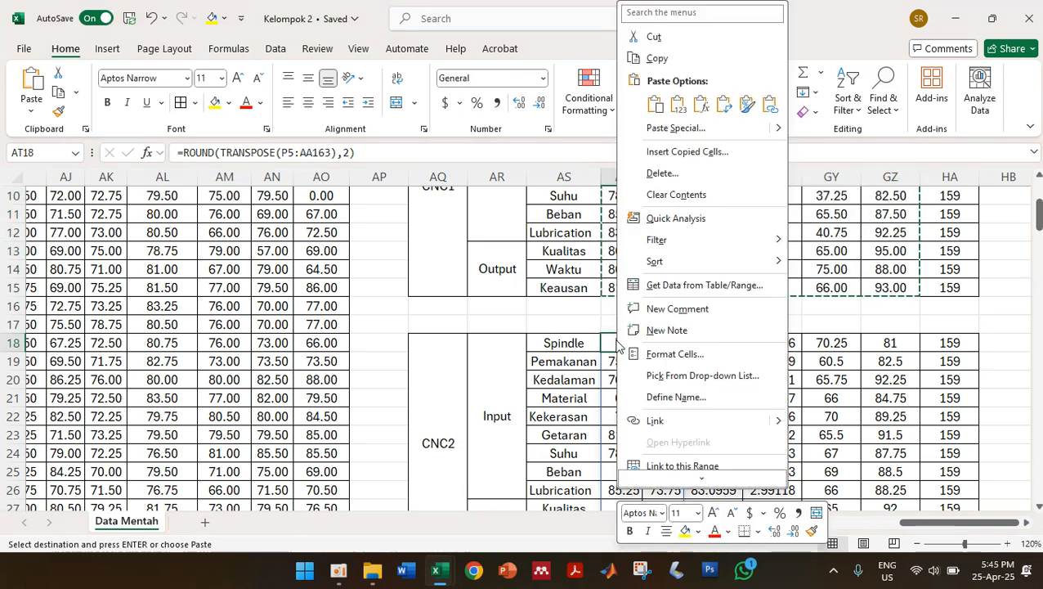
click(746, 110)
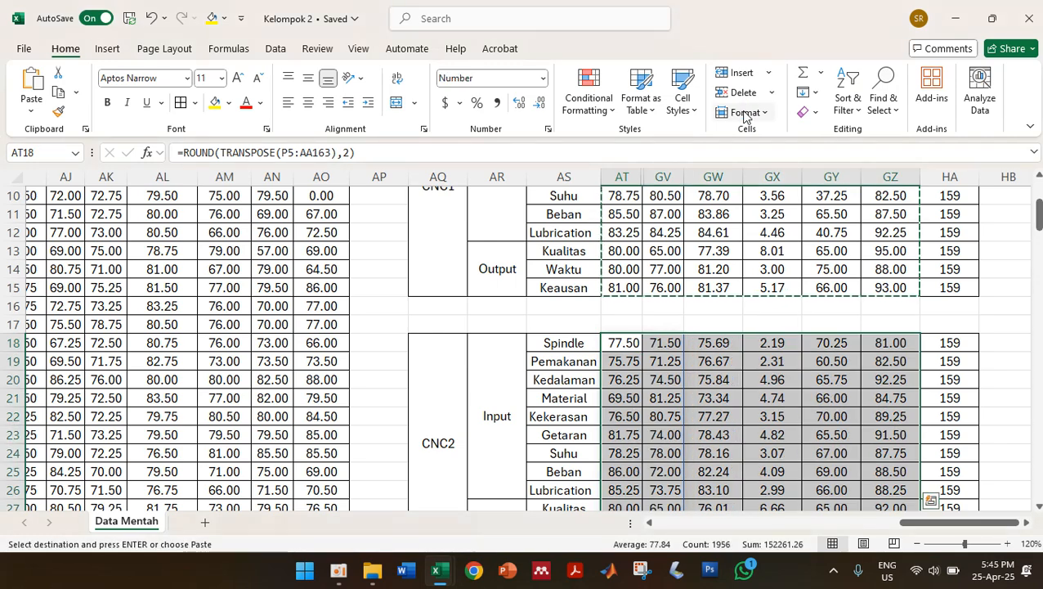
scroll(752, 378, down, 4)
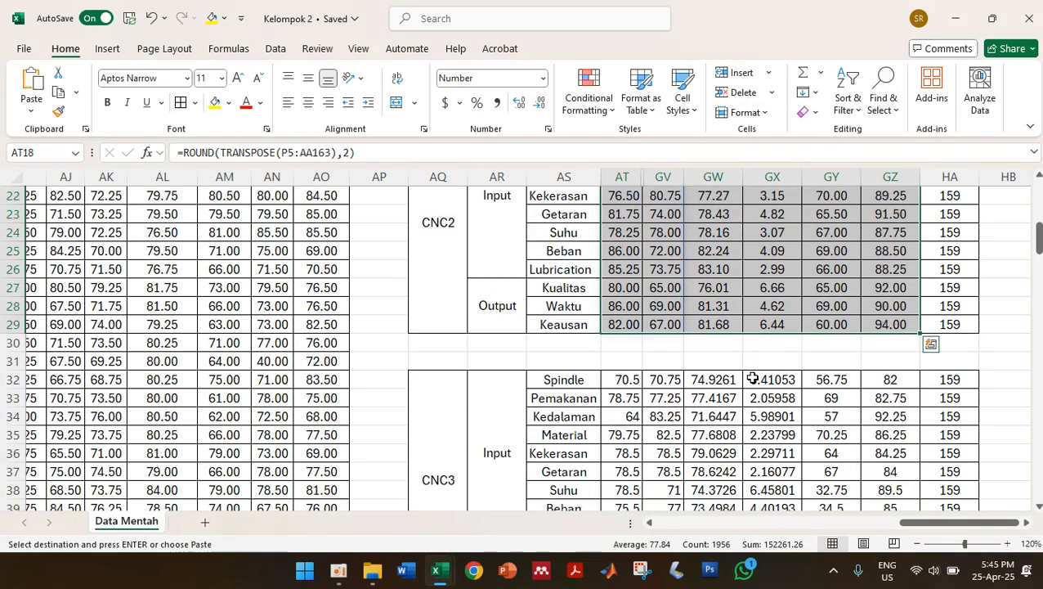
click(630, 381)
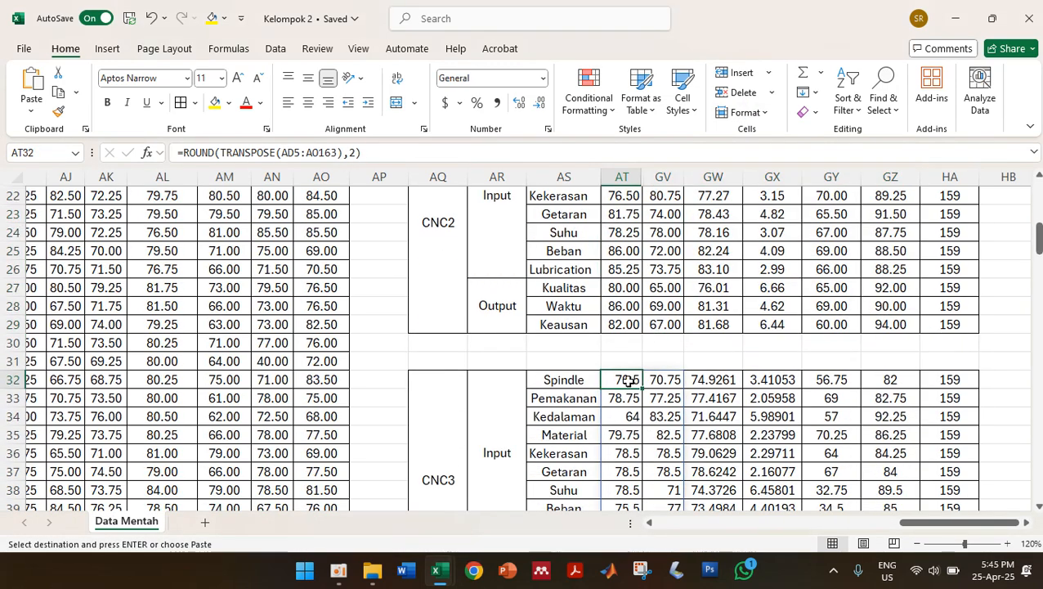
right_click(625, 380)
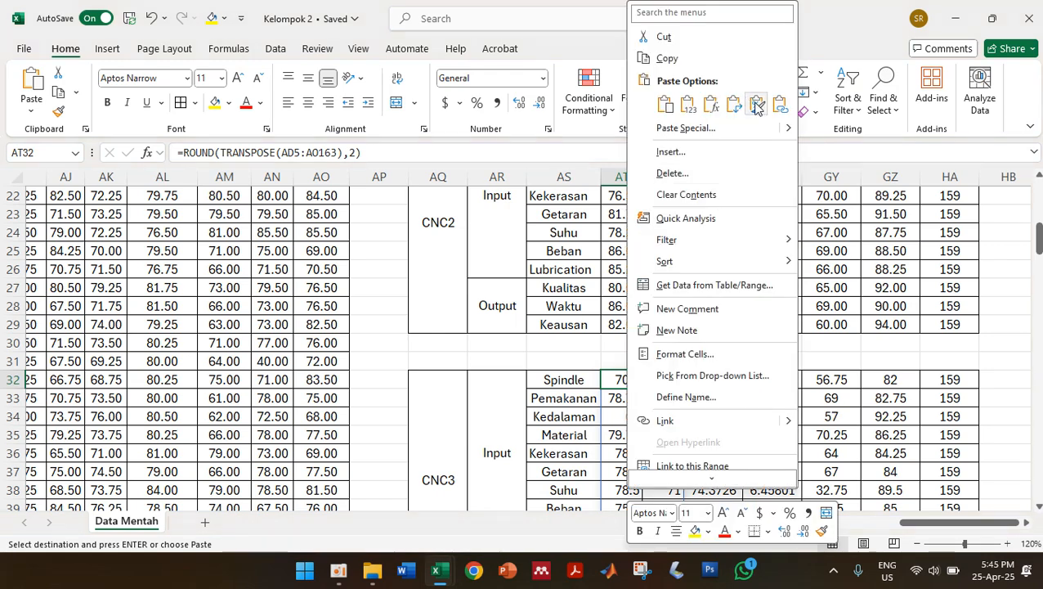
click(753, 102)
scroll(815, 345, down, 2)
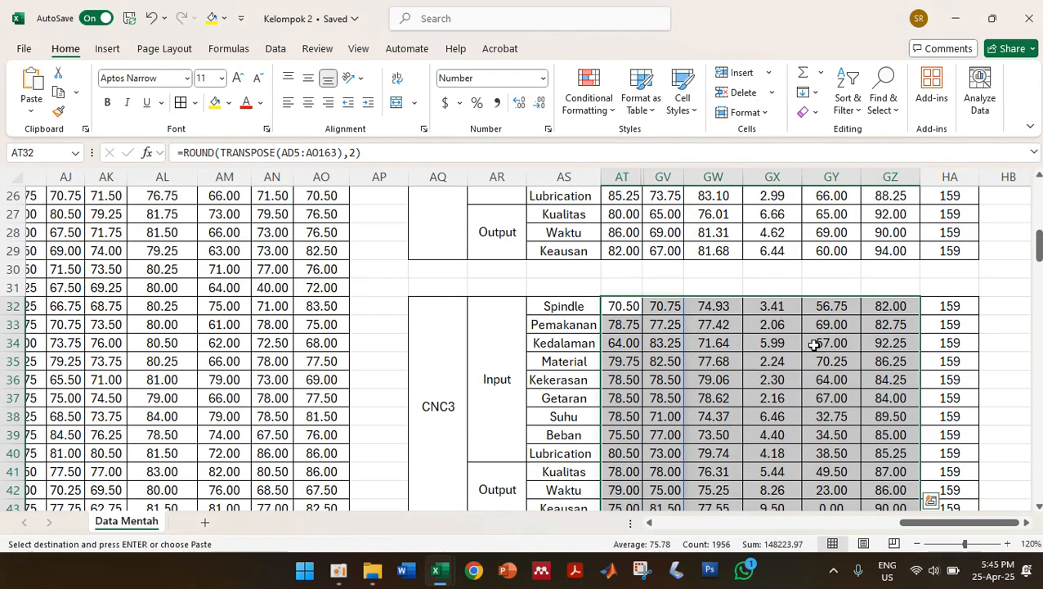
Review the number formatting and statistics columns across the CNC3, CNC2 and CNC1 tables
scroll(814, 345, down, 3)
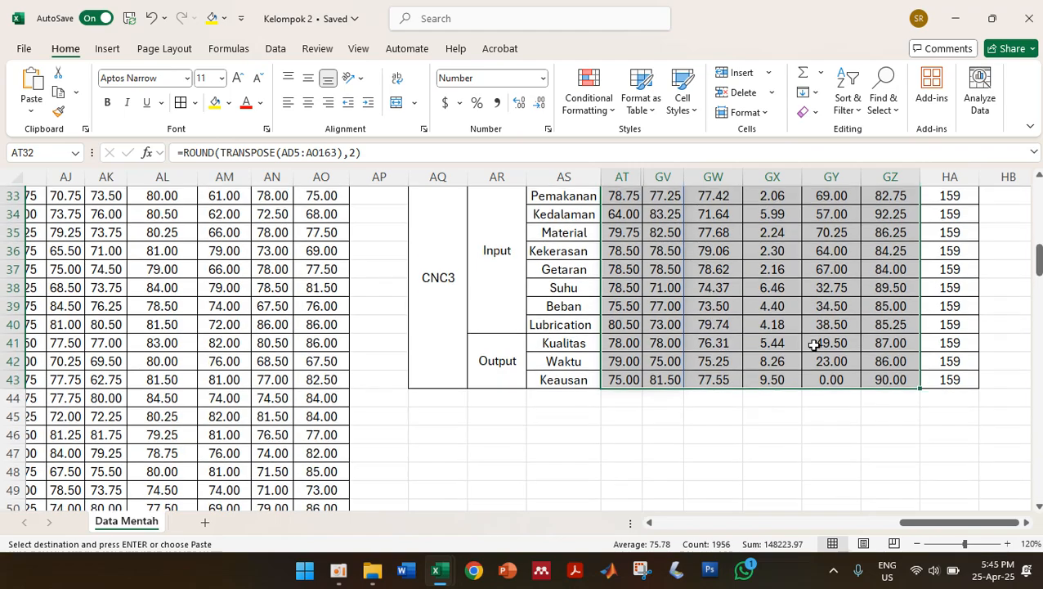
scroll(814, 345, up, 2)
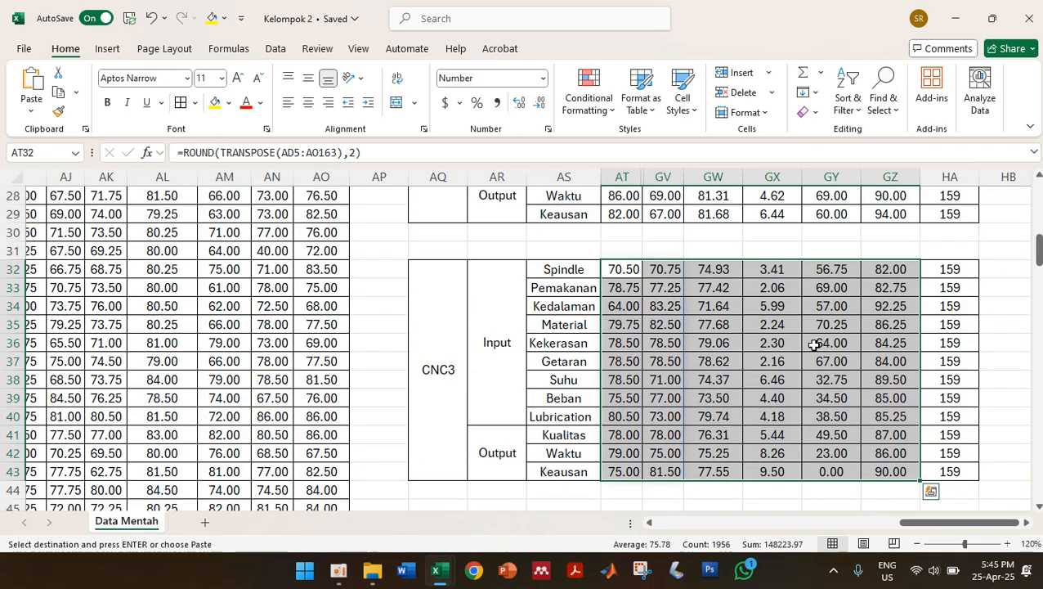
click(815, 345)
scroll(814, 345, up, 5)
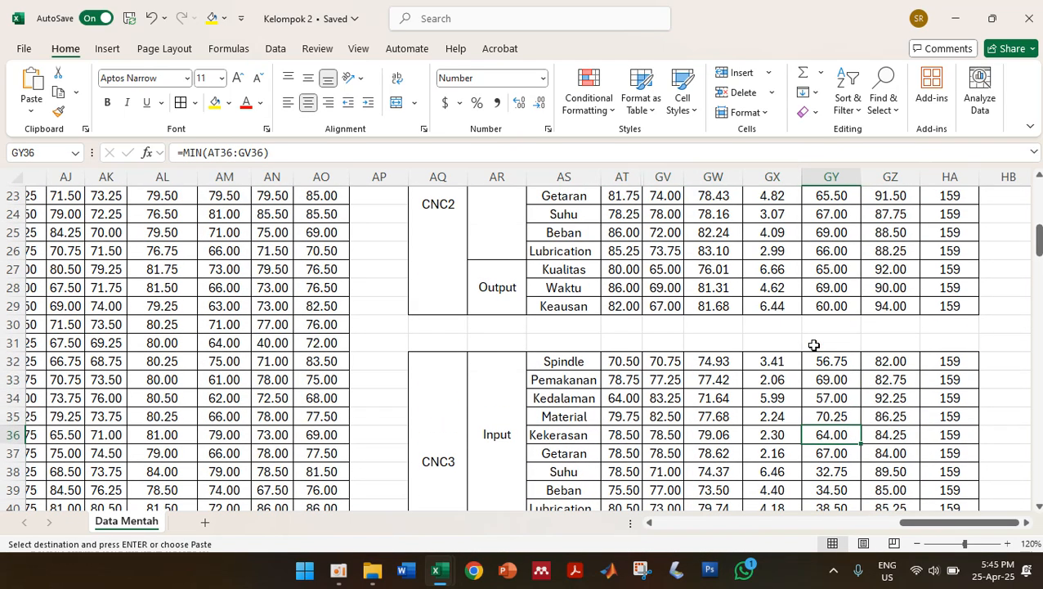
scroll(814, 345, up, 3)
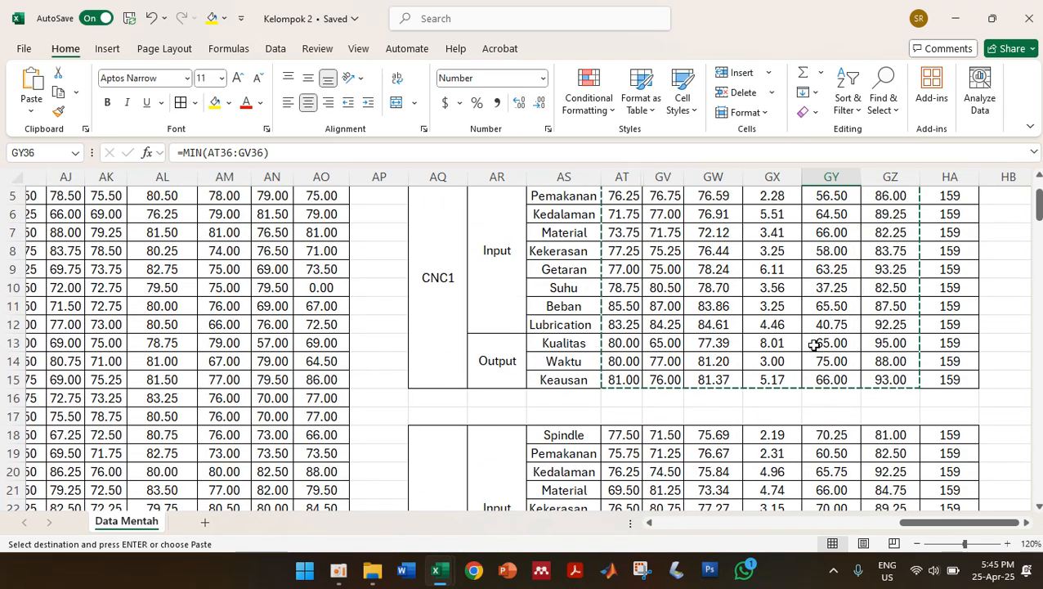
scroll(814, 345, up, 1)
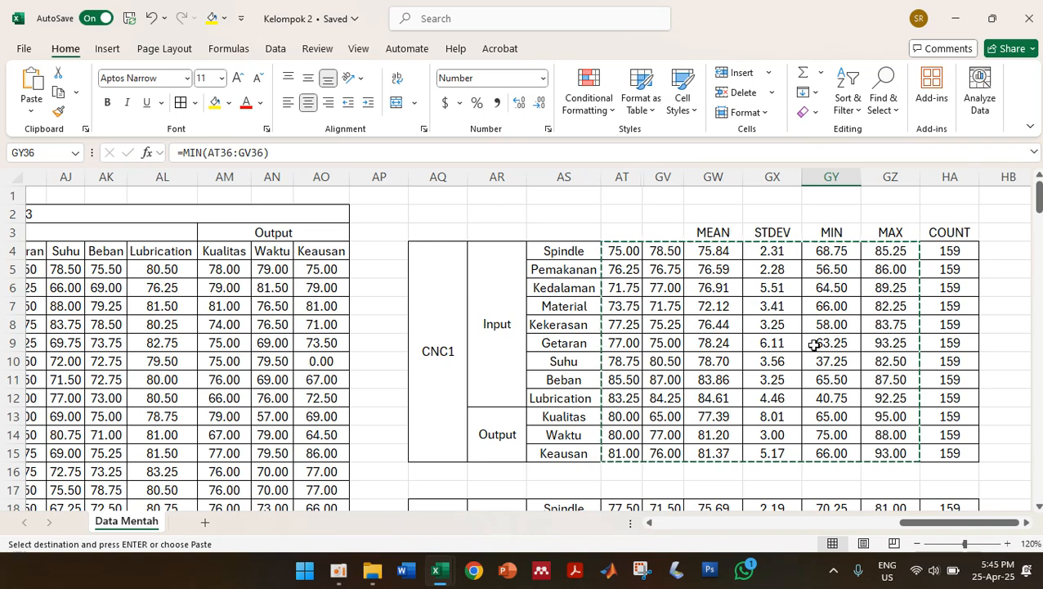
drag(626, 251, 672, 398)
click(663, 311)
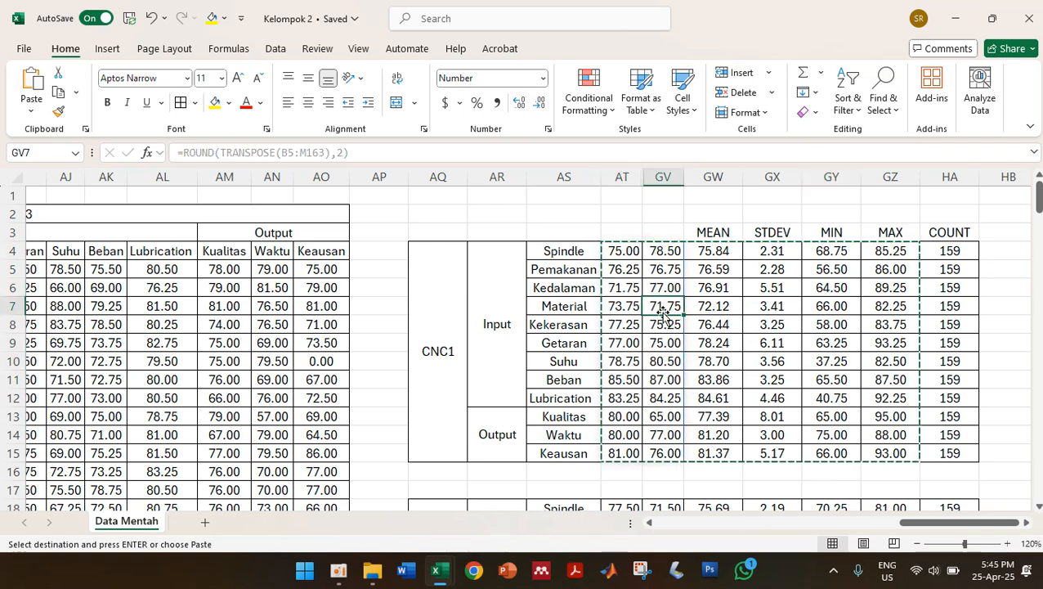